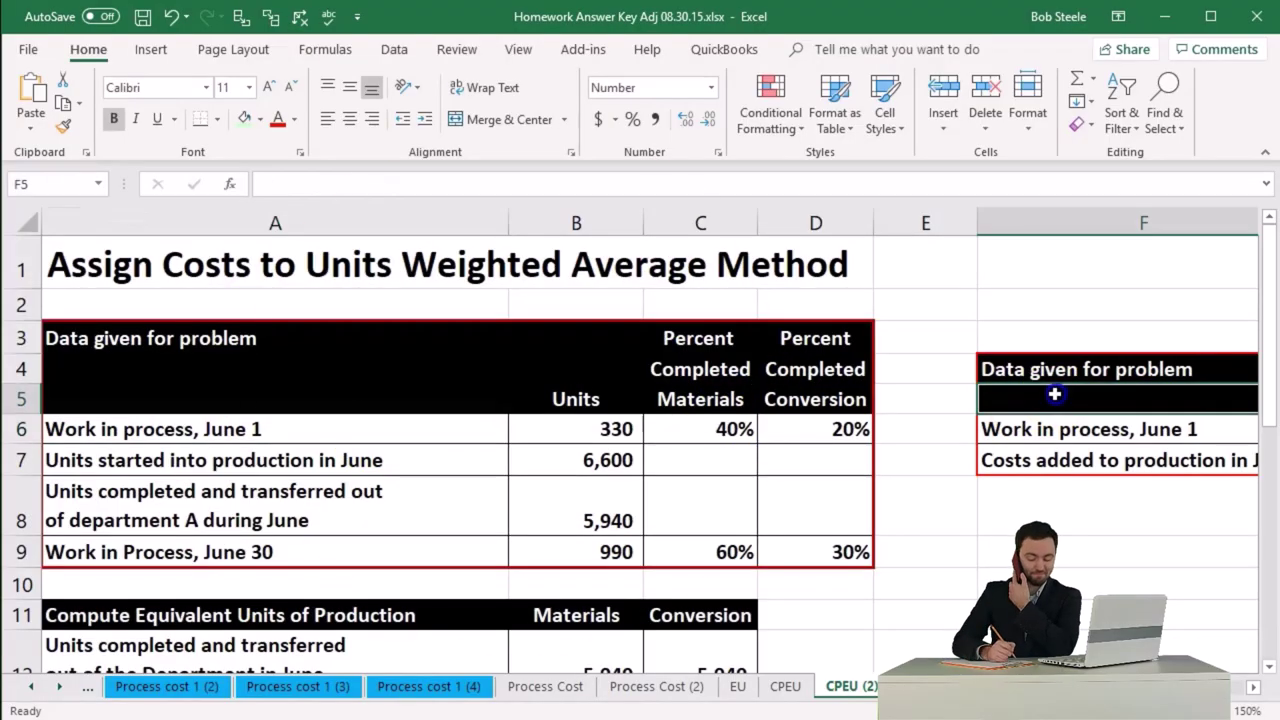
# Move to the June 1 work-in-process materials cost in the worksheet.
pyautogui.hscroll(2, 1053, 395)
pyautogui.press('Return')
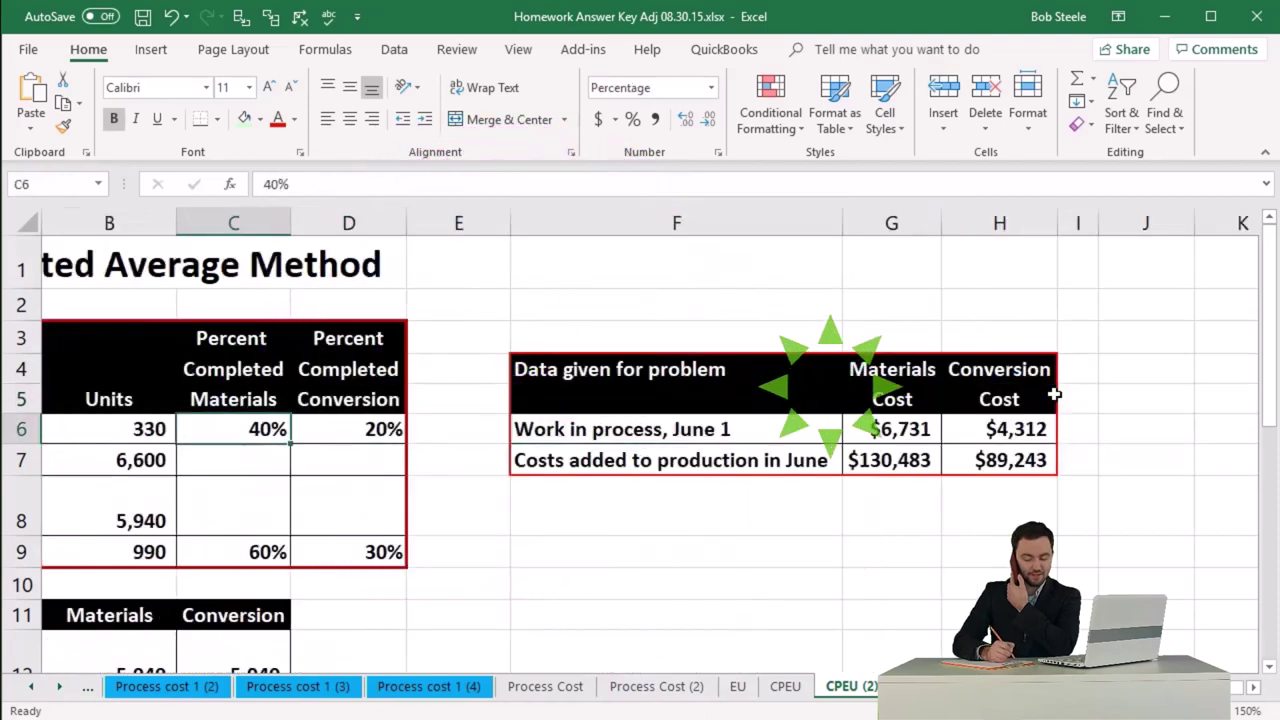
pyautogui.press('Home')
pyautogui.press('Right')
pyautogui.press('Right')
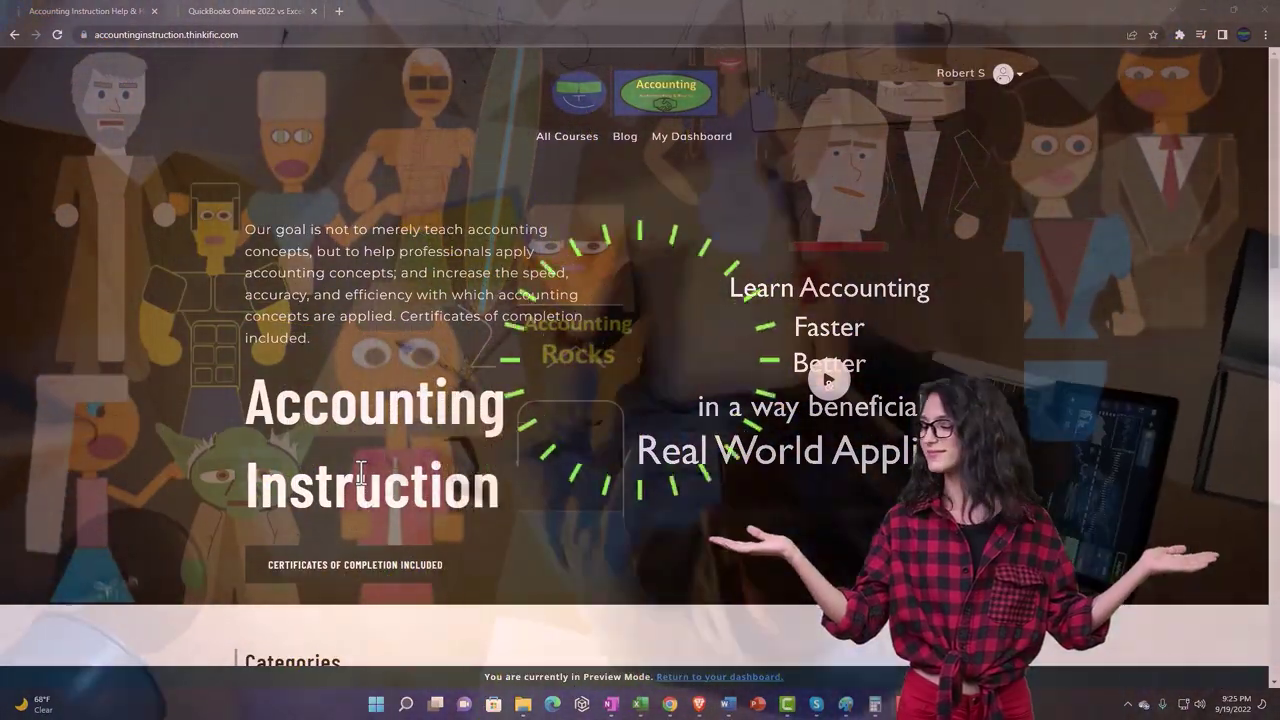
# Scroll the homepage category tiles, then switch to the QuickBooks Online course lesson tab.
pyautogui.scroll(-4, 177, 554)
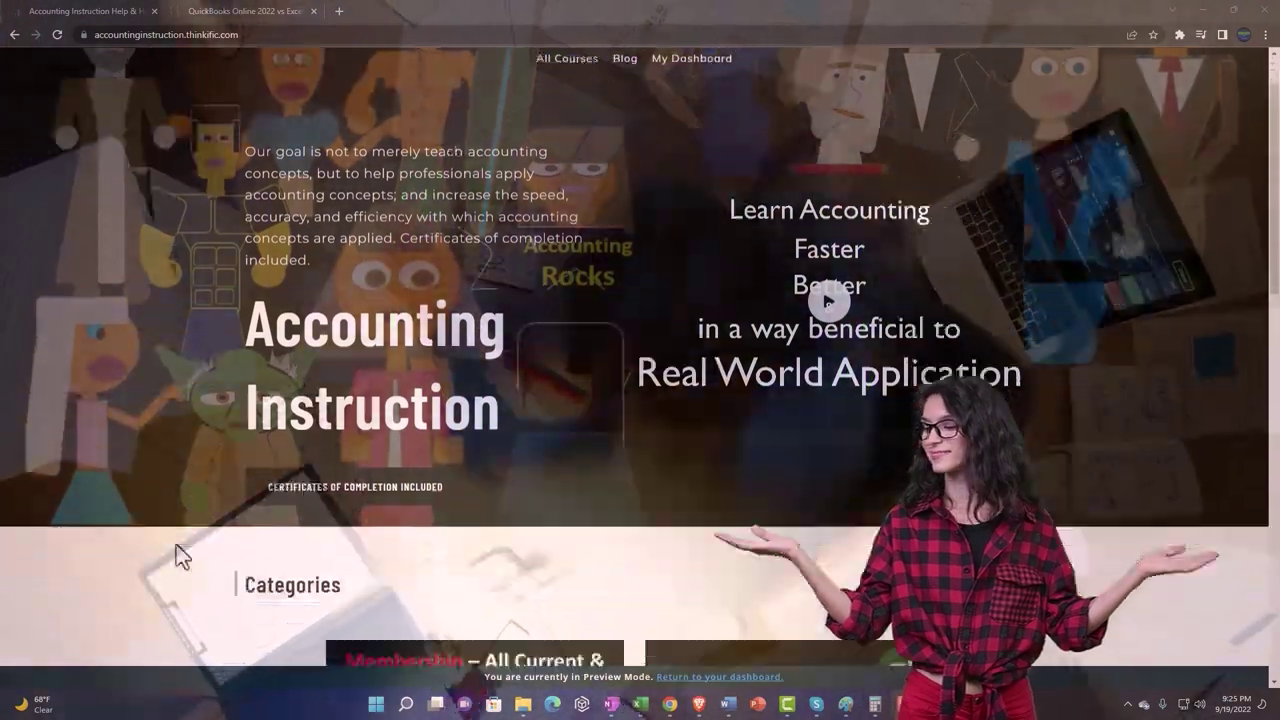
pyautogui.scroll(-3, 177, 548)
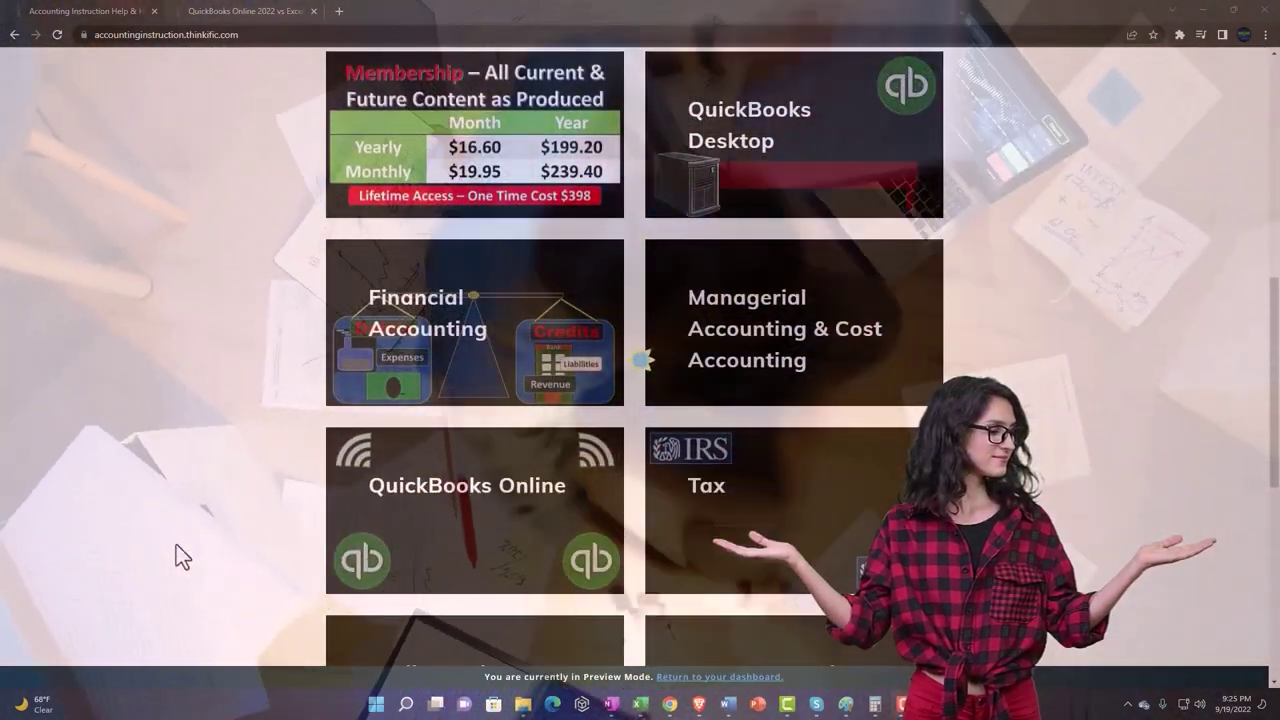
pyautogui.scroll(-6, 181, 556)
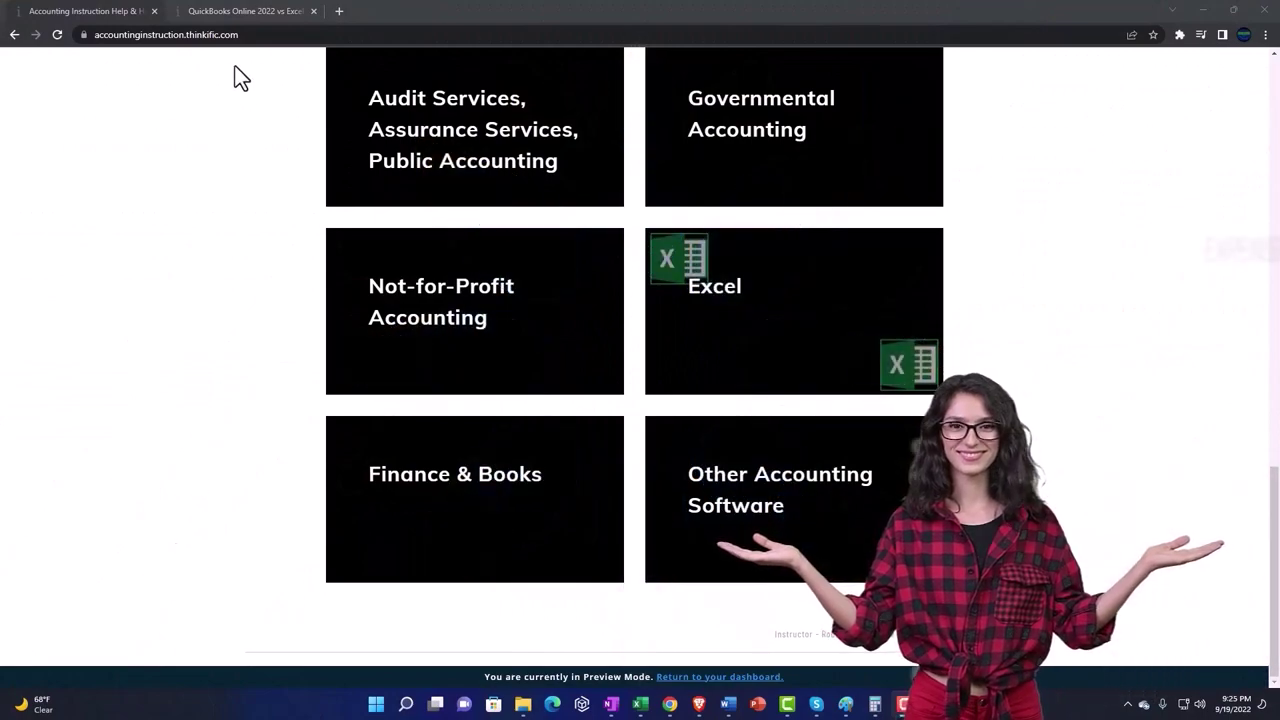
pyautogui.click(228, 11)
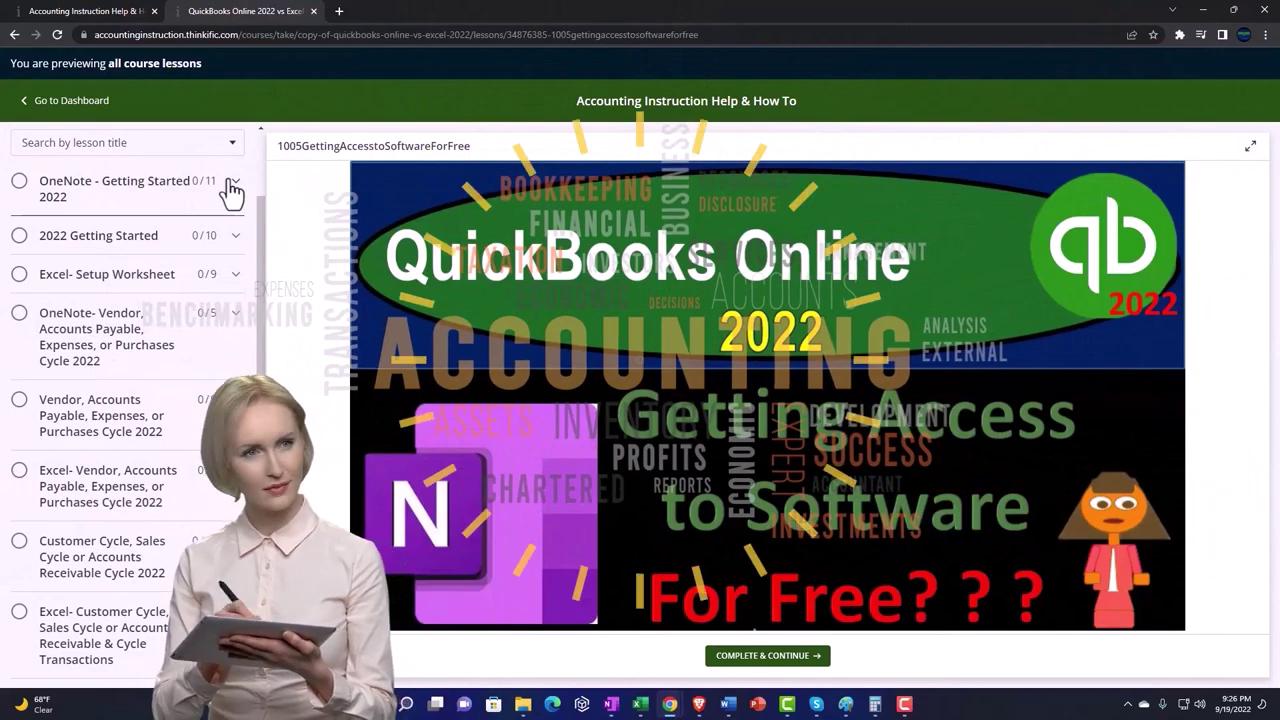
# Expand the OneNote - Getting Started 2022 section in the lesson sidebar.
pyautogui.click(232, 186)
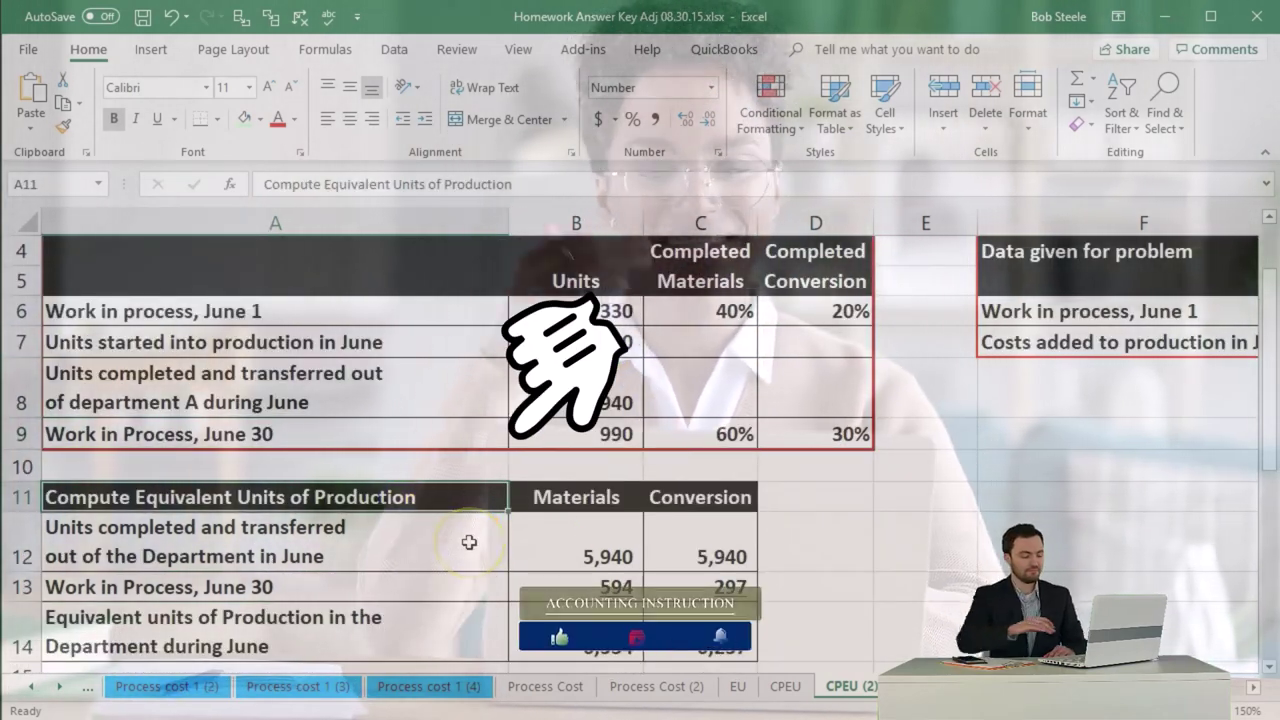
pyautogui.scroll(-1, 469, 542)
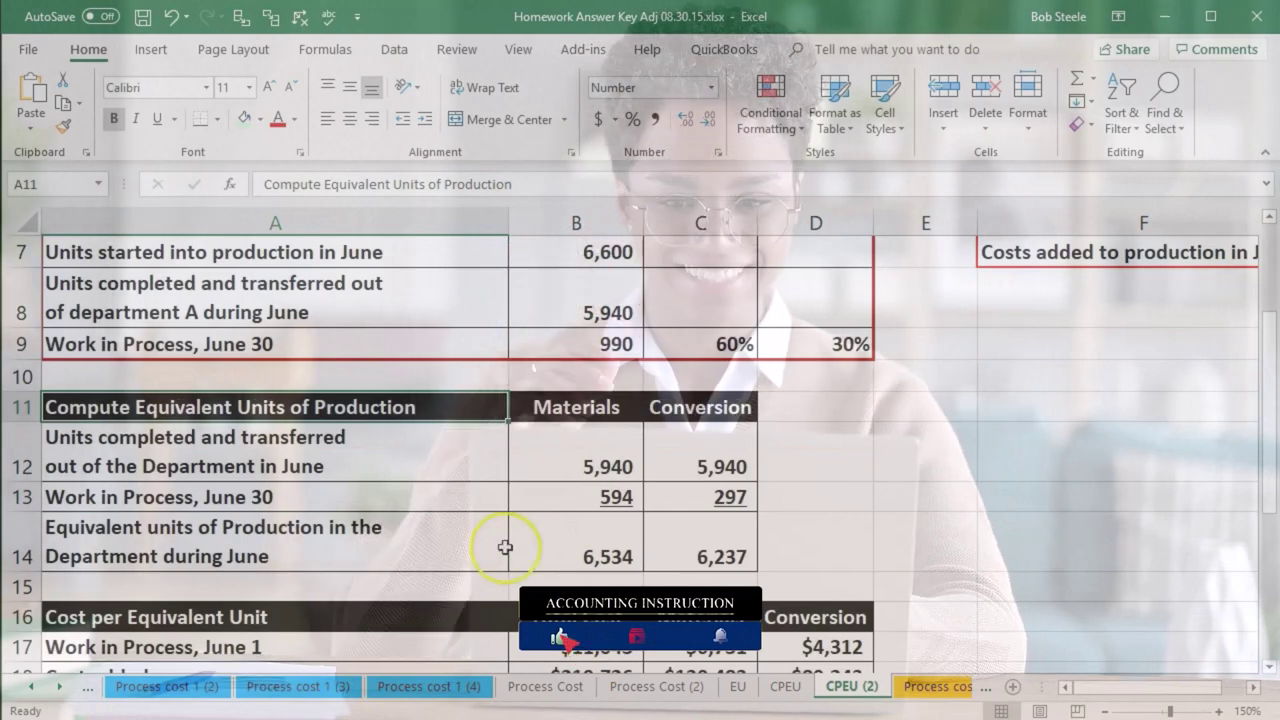
pyautogui.click(541, 543)
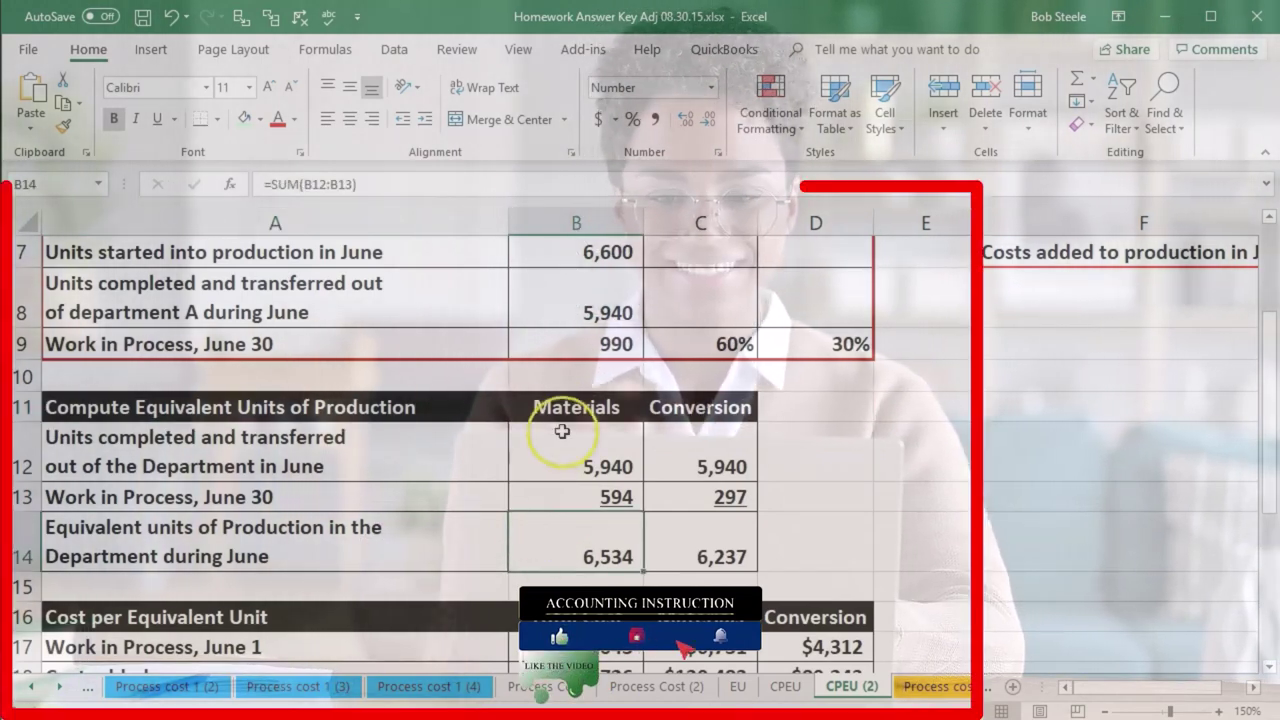
pyautogui.click(646, 405)
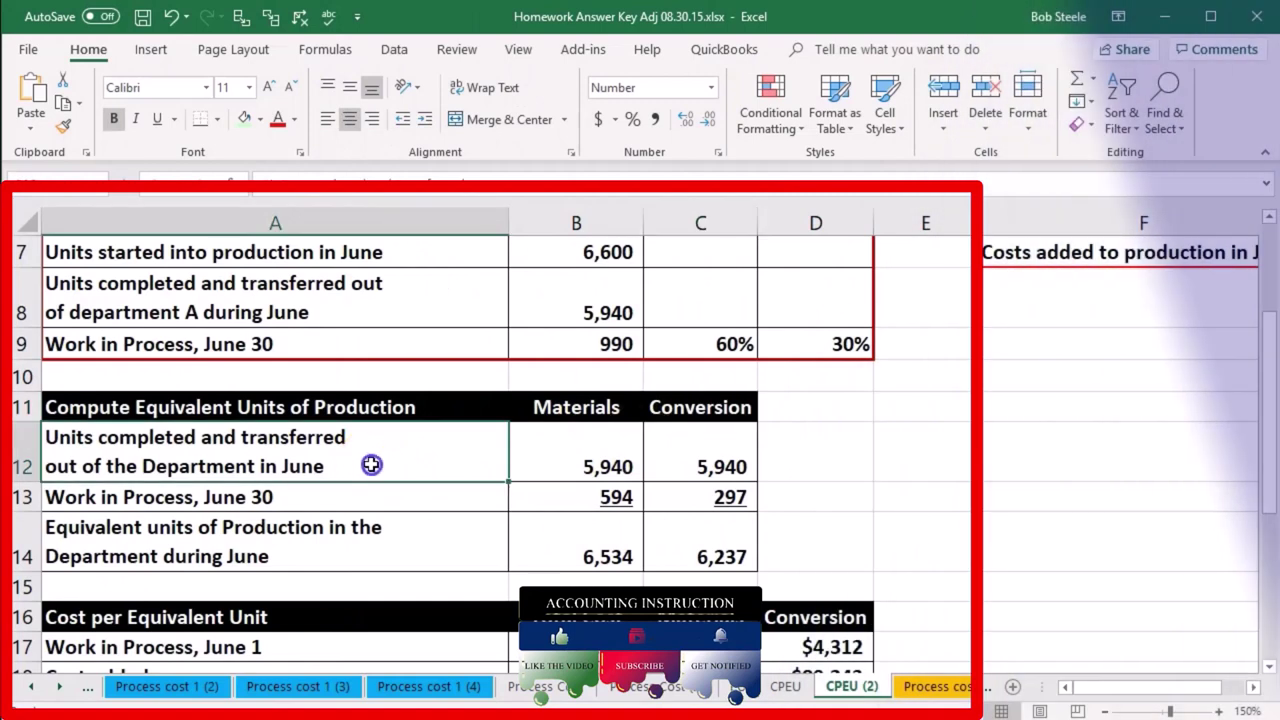
pyautogui.click(372, 464)
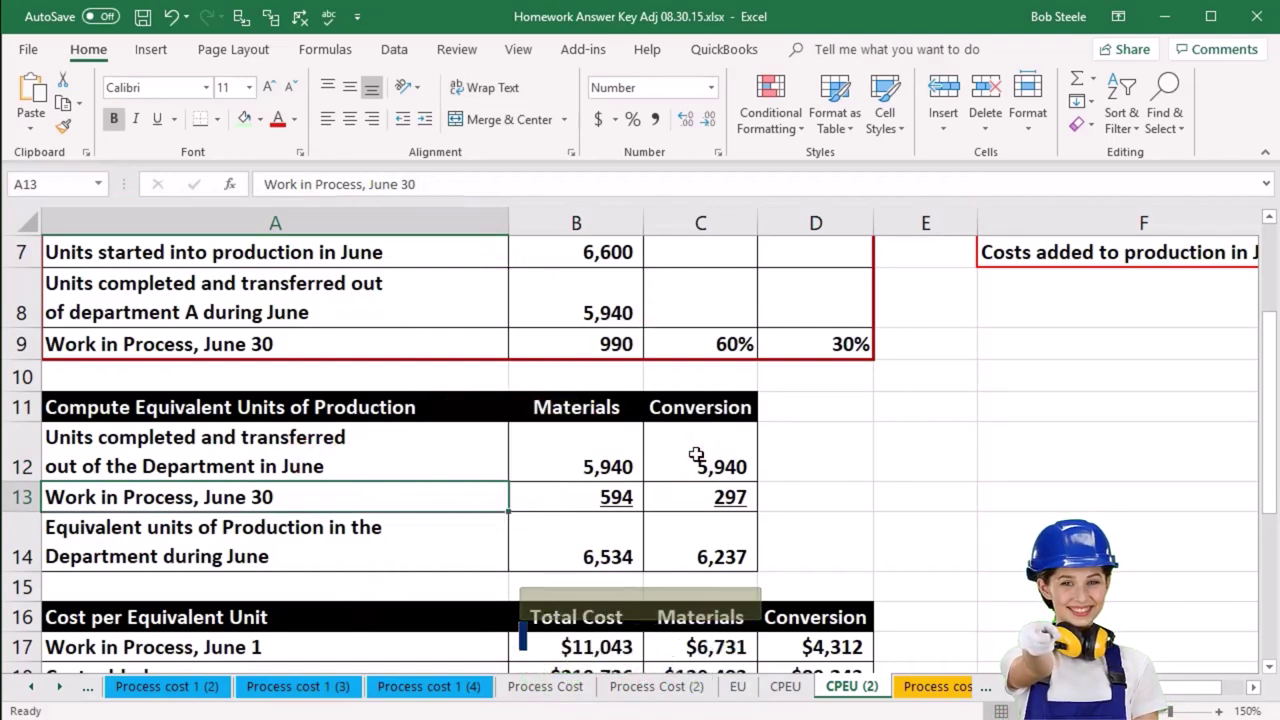
pyautogui.scroll(2, 930, 540)
pyautogui.click(1025, 430)
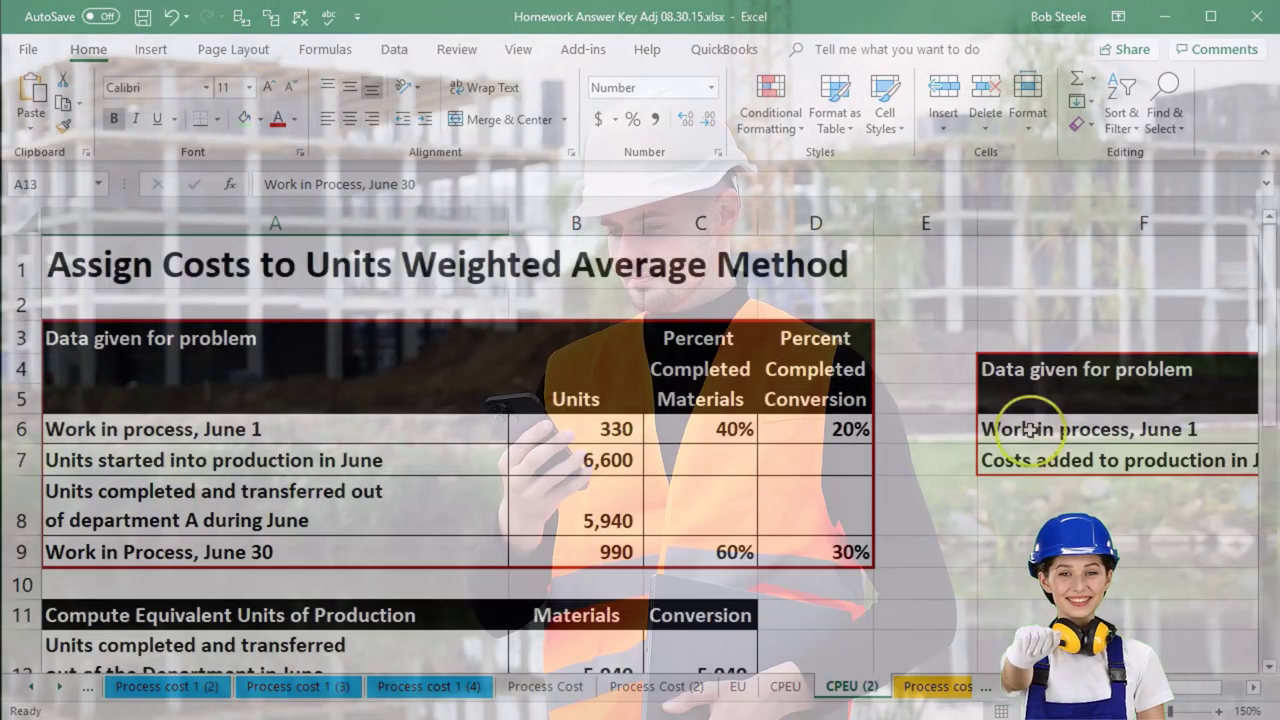
pyautogui.press('Right')
pyautogui.press('Down')
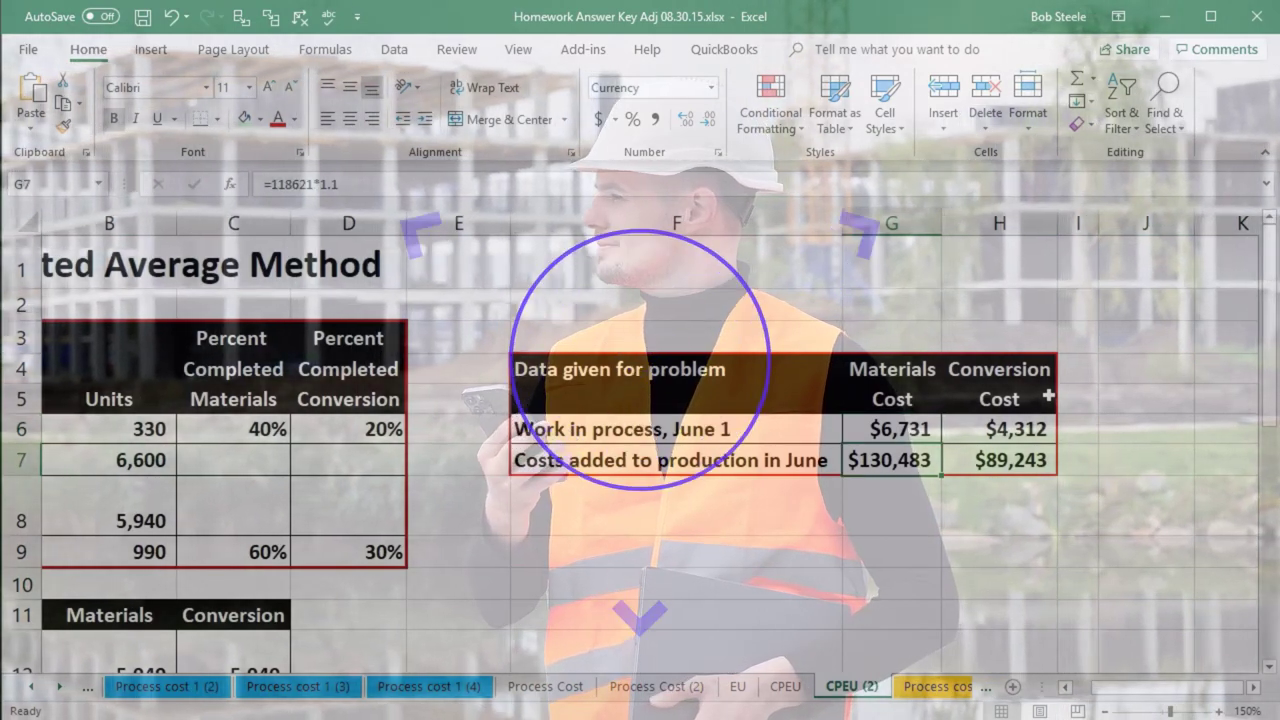
pyautogui.press('Down')
pyautogui.press('Down')
pyautogui.press('Down')
pyautogui.press('Down')
pyautogui.press('Down')
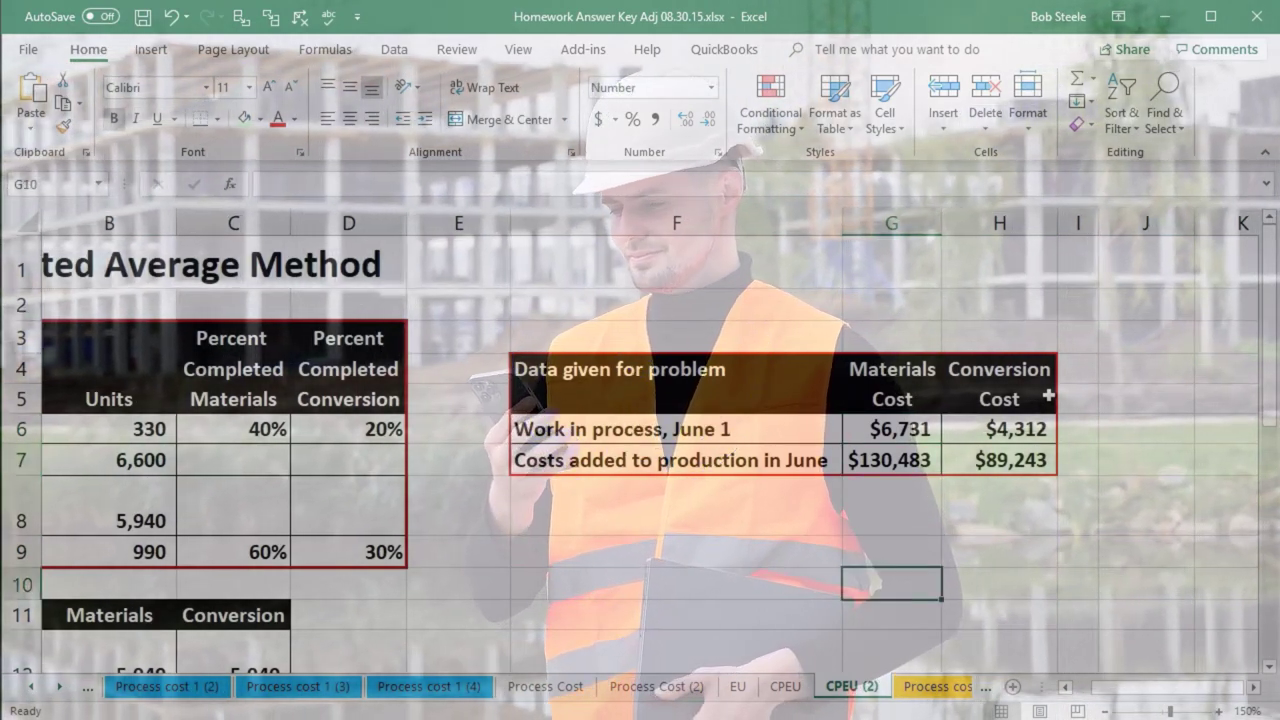
pyautogui.press('Down')
pyautogui.press('Home')
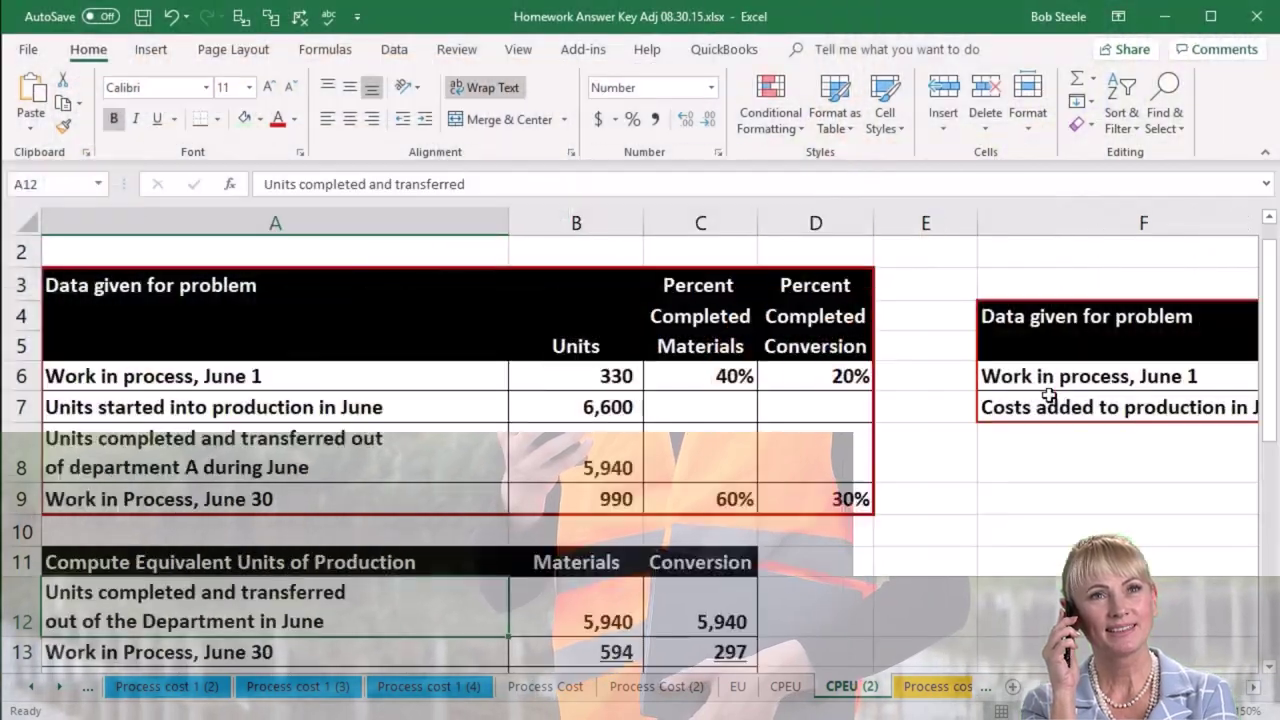
pyautogui.press('Down')
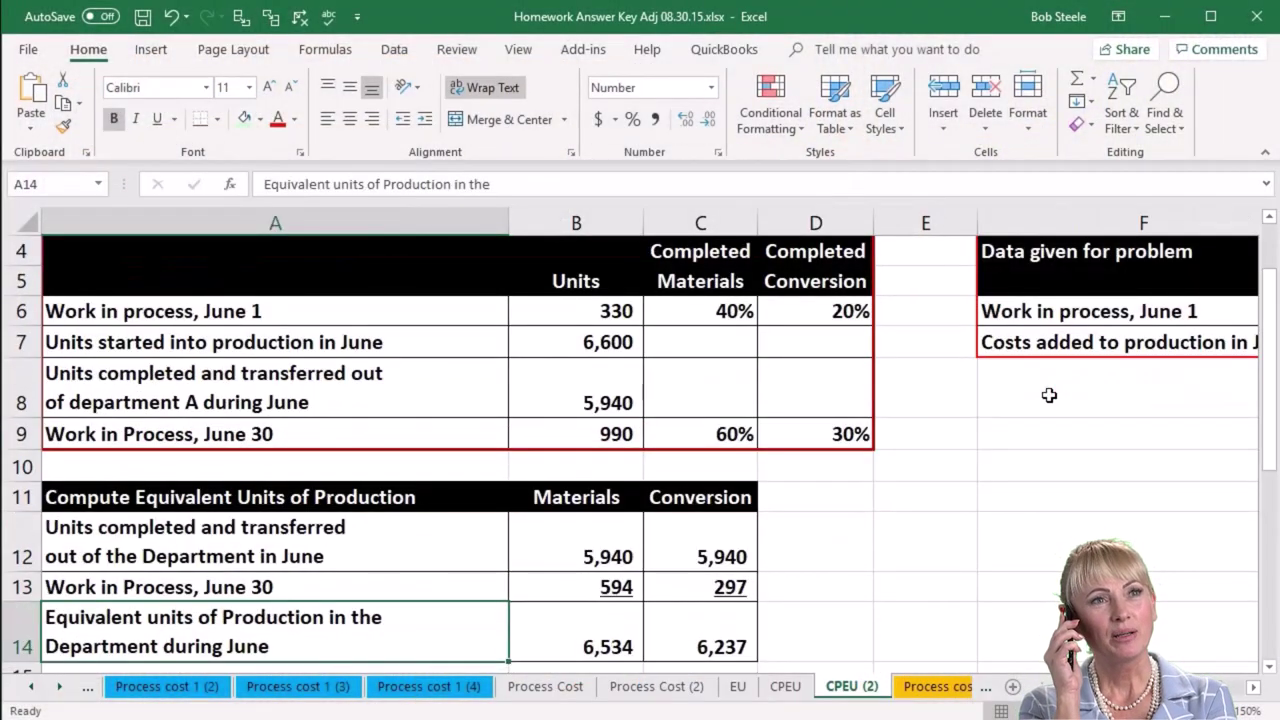
pyautogui.scroll(-3, 1049, 395)
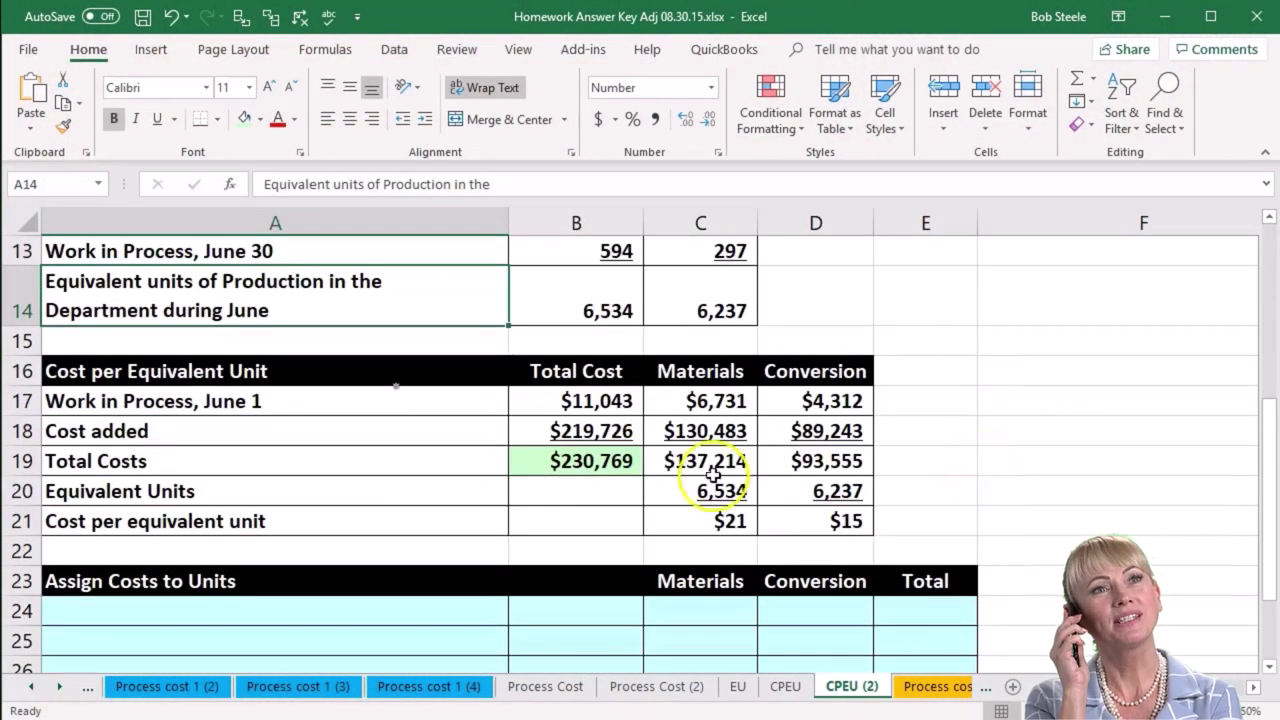
pyautogui.click(331, 376)
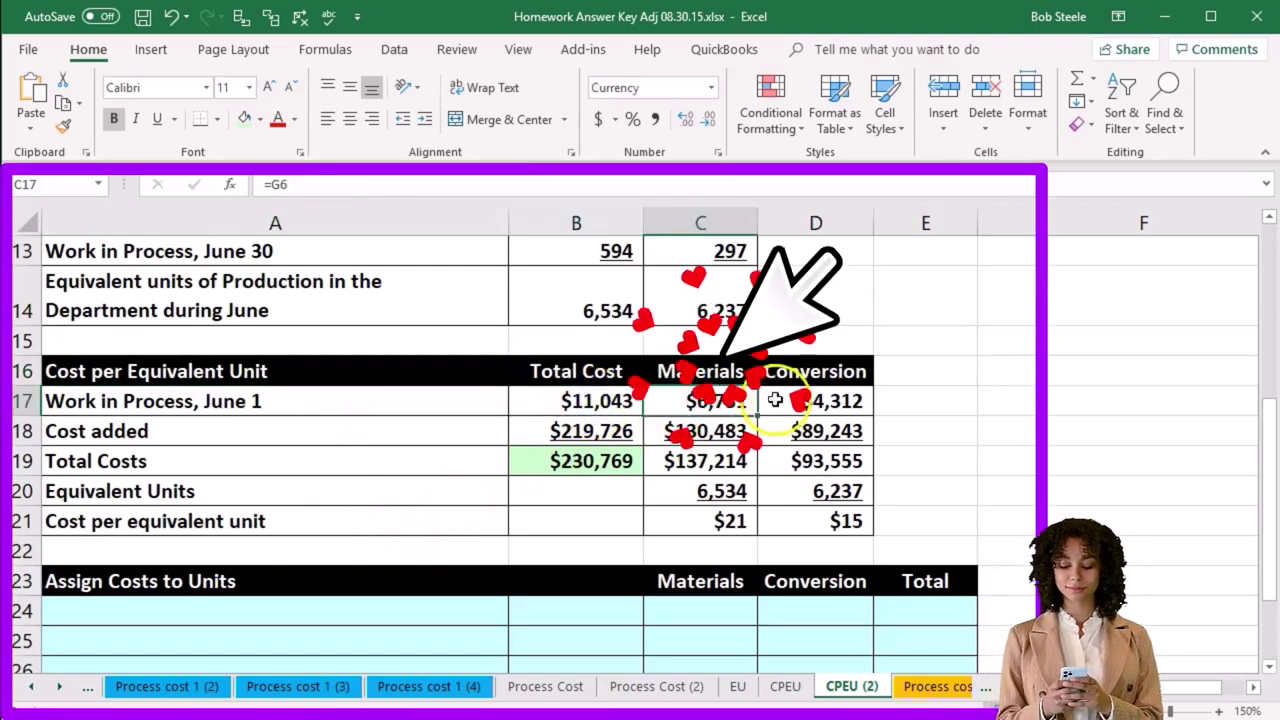
pyautogui.scroll(4, 1143, 450)
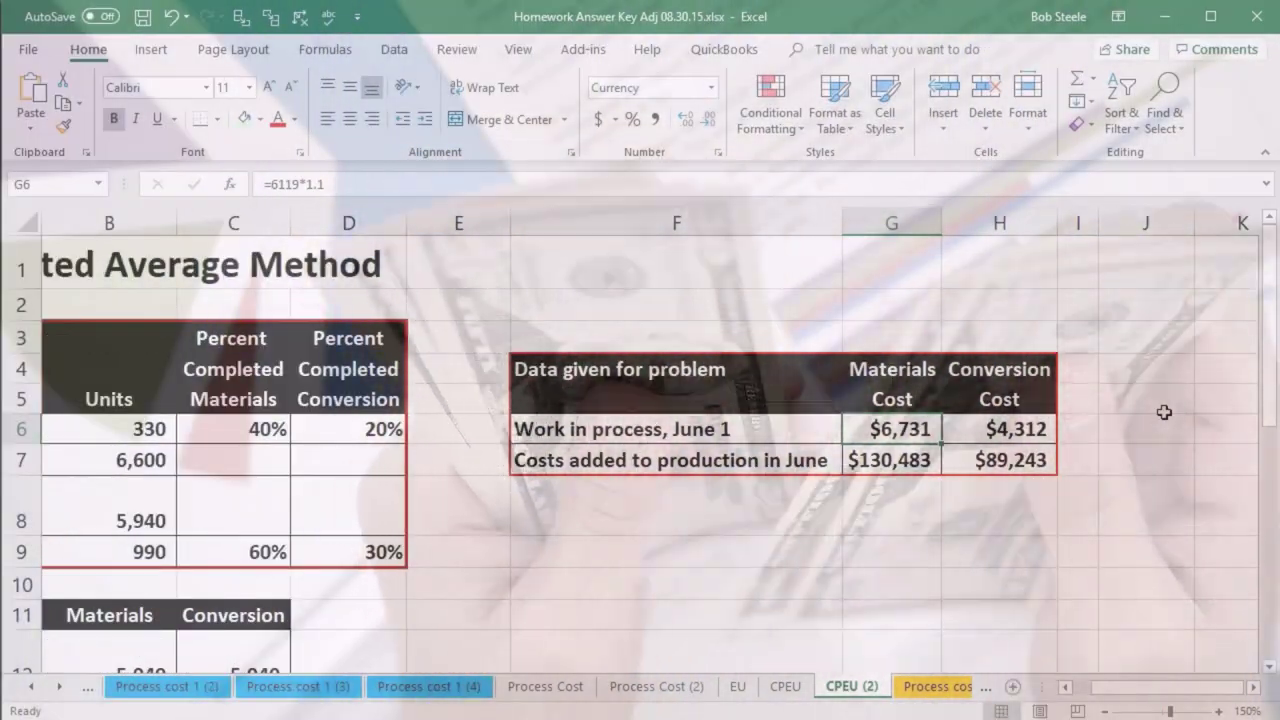
pyautogui.press('Down')
pyautogui.press('Down')
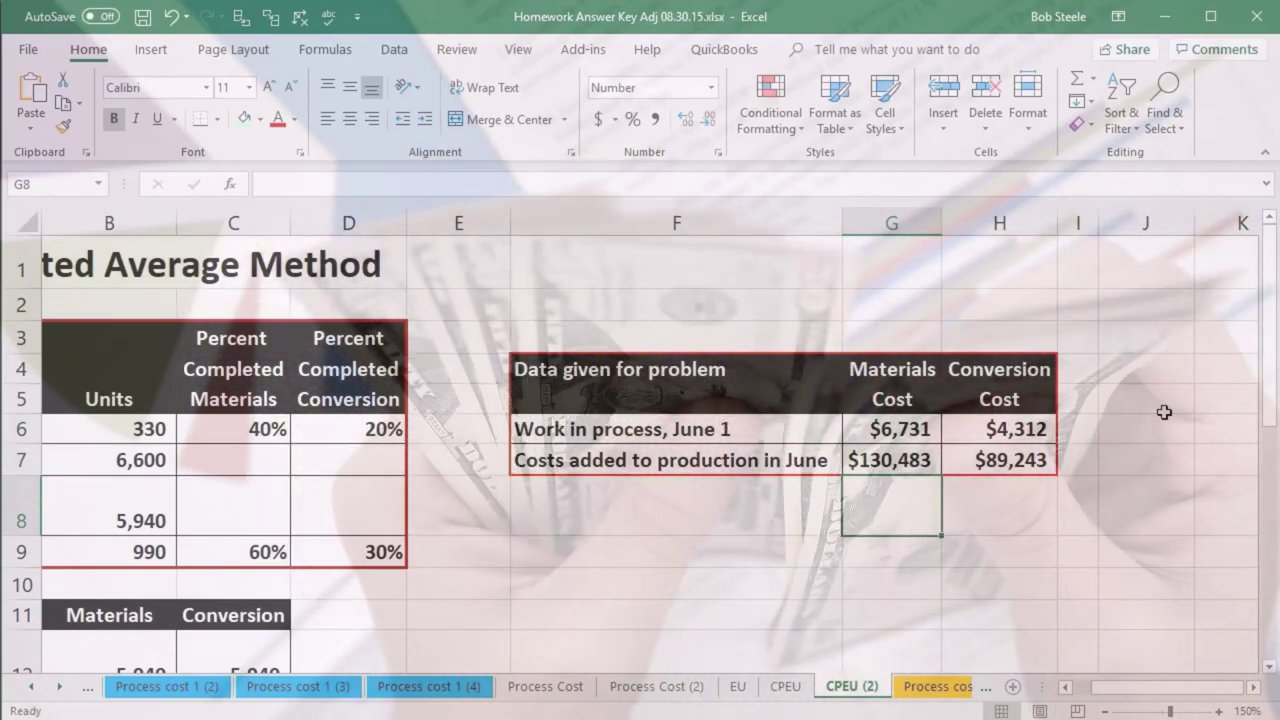
pyautogui.press('Down')
pyautogui.press('Down')
pyautogui.press('Down')
pyautogui.press('Down')
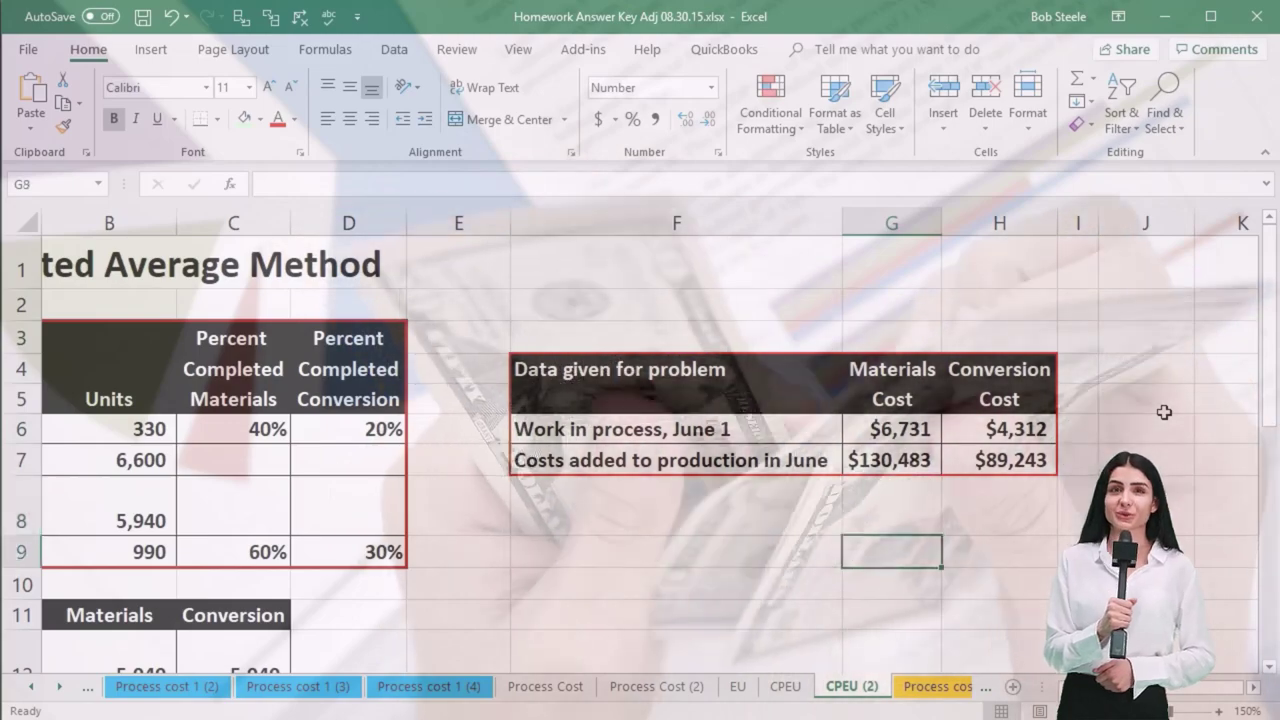
pyautogui.press('Home')
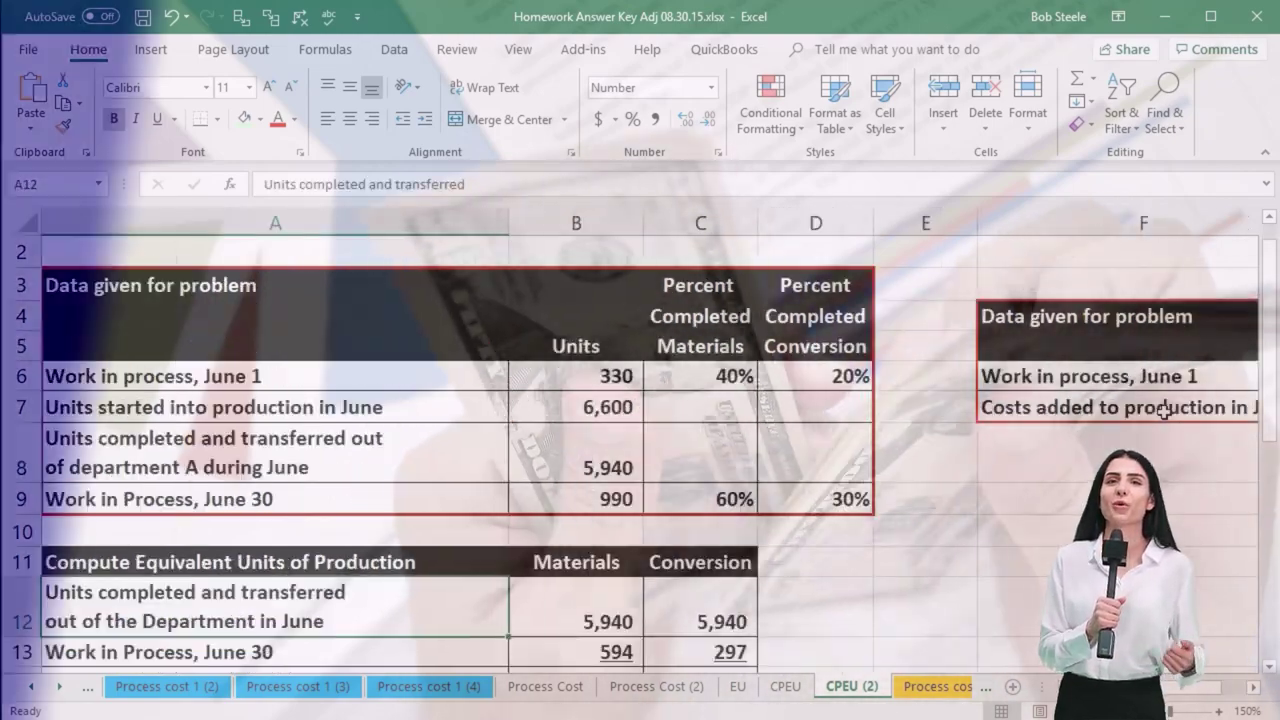
pyautogui.press('Down')
pyautogui.press('Down')
pyautogui.press('Down')
pyautogui.press('Down')
pyautogui.press('Down')
pyautogui.press('Down')
pyautogui.press('Down')
pyautogui.press('Down')
pyautogui.press('Down')
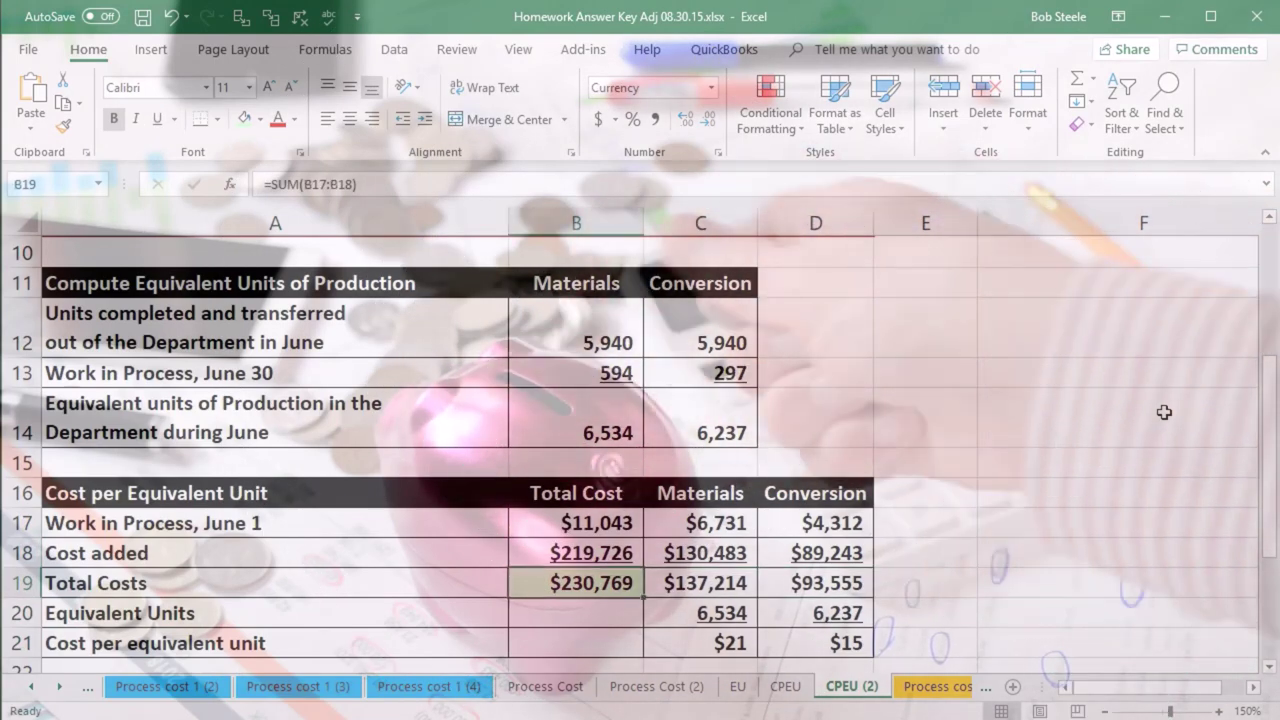
# Verify the =C19/C20 unit-cost formulas ($21 and $15), then scroll to the Assign Costs table.
pyautogui.scroll(-1, 1164, 412)
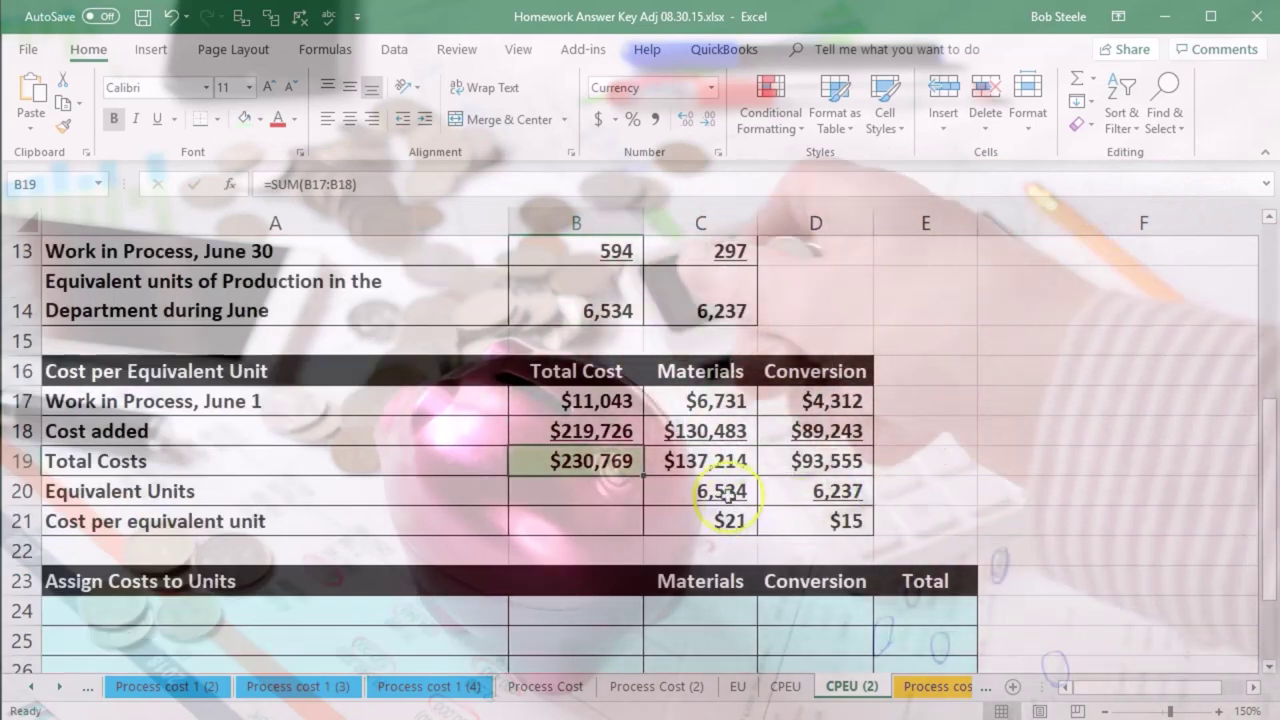
pyautogui.click(725, 490)
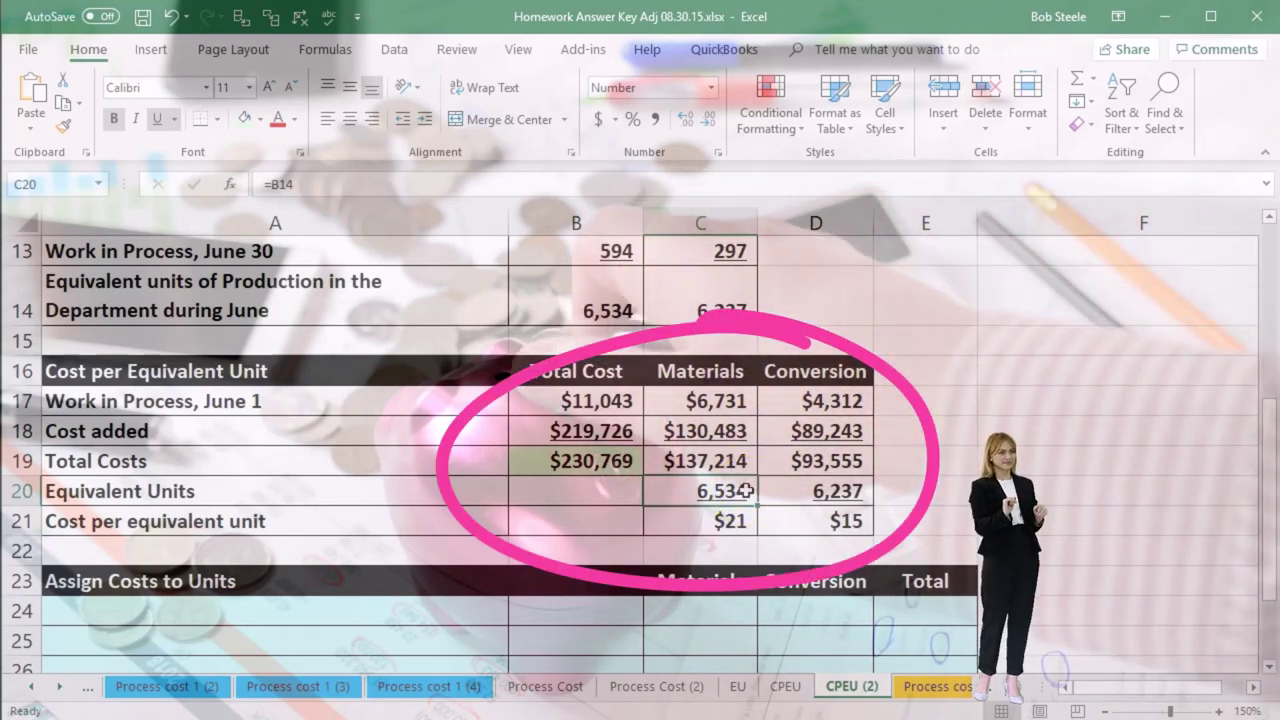
pyautogui.click(738, 518)
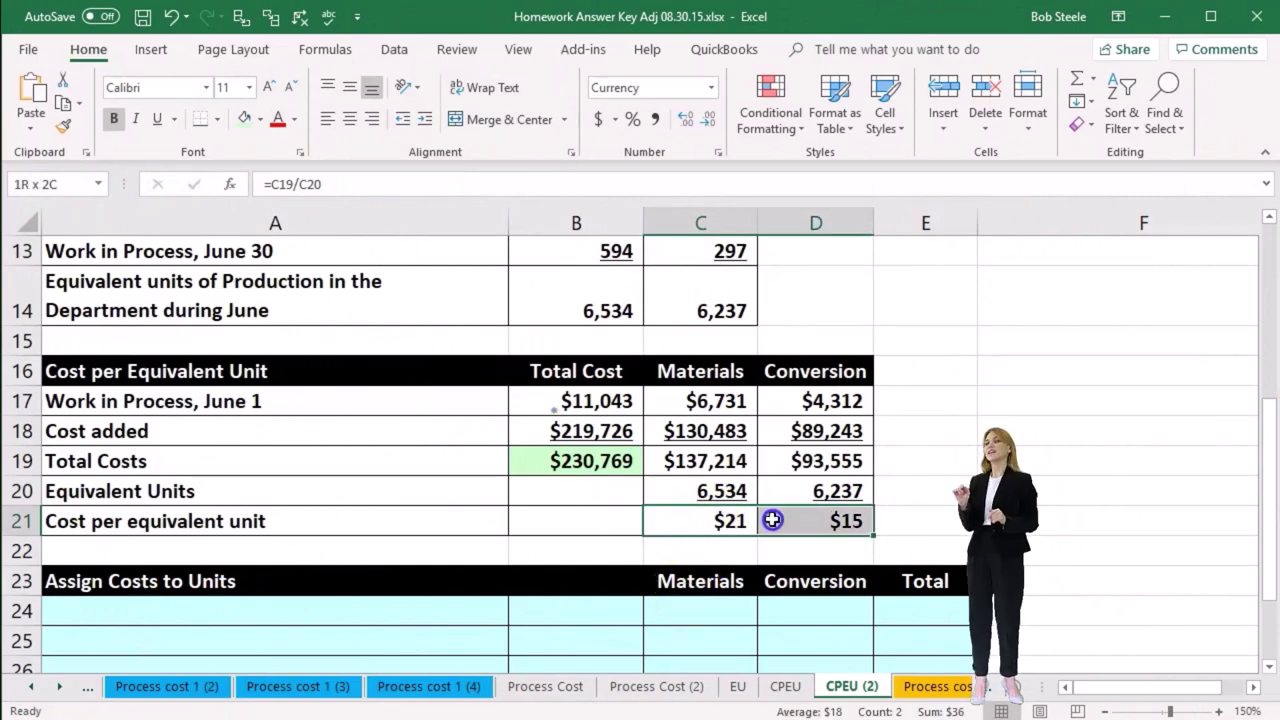
pyautogui.scroll(1, 797, 553)
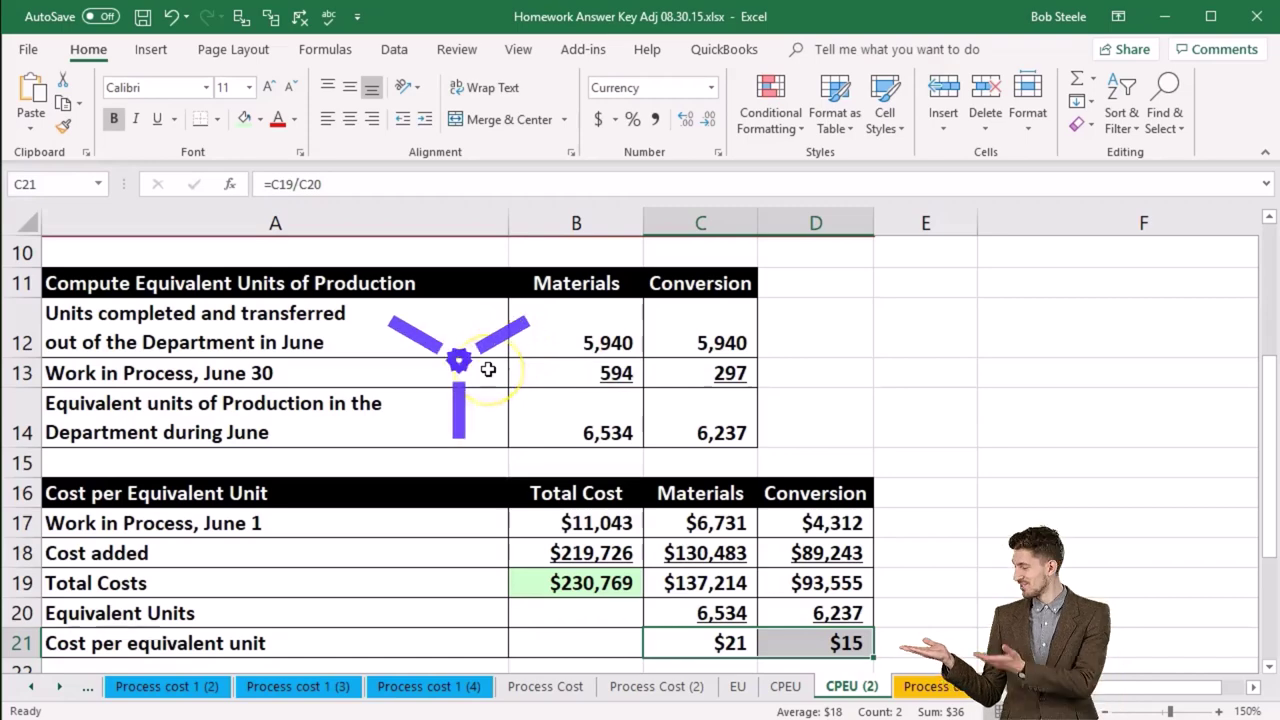
pyautogui.scroll(-3, 488, 370)
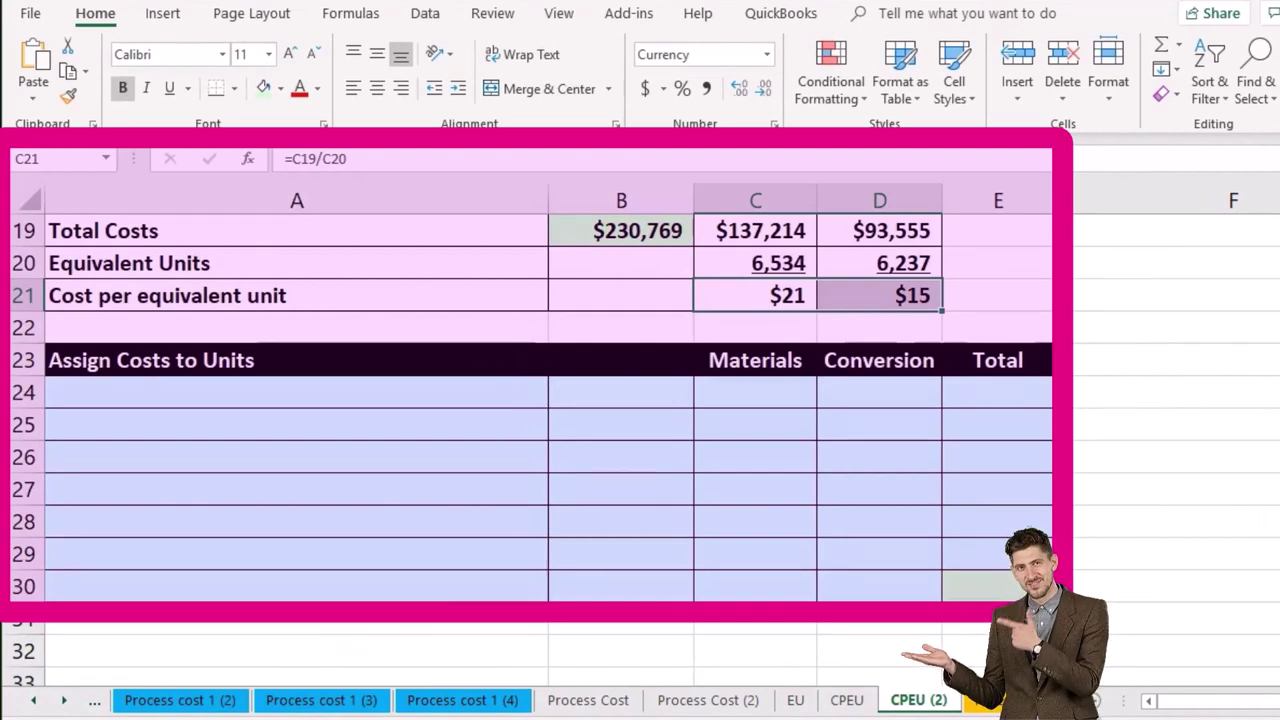
# Add an 'Ending WIP Equivalent units' row linking 594 (=B13) and 297 (=C13).
pyautogui.click(224, 392)
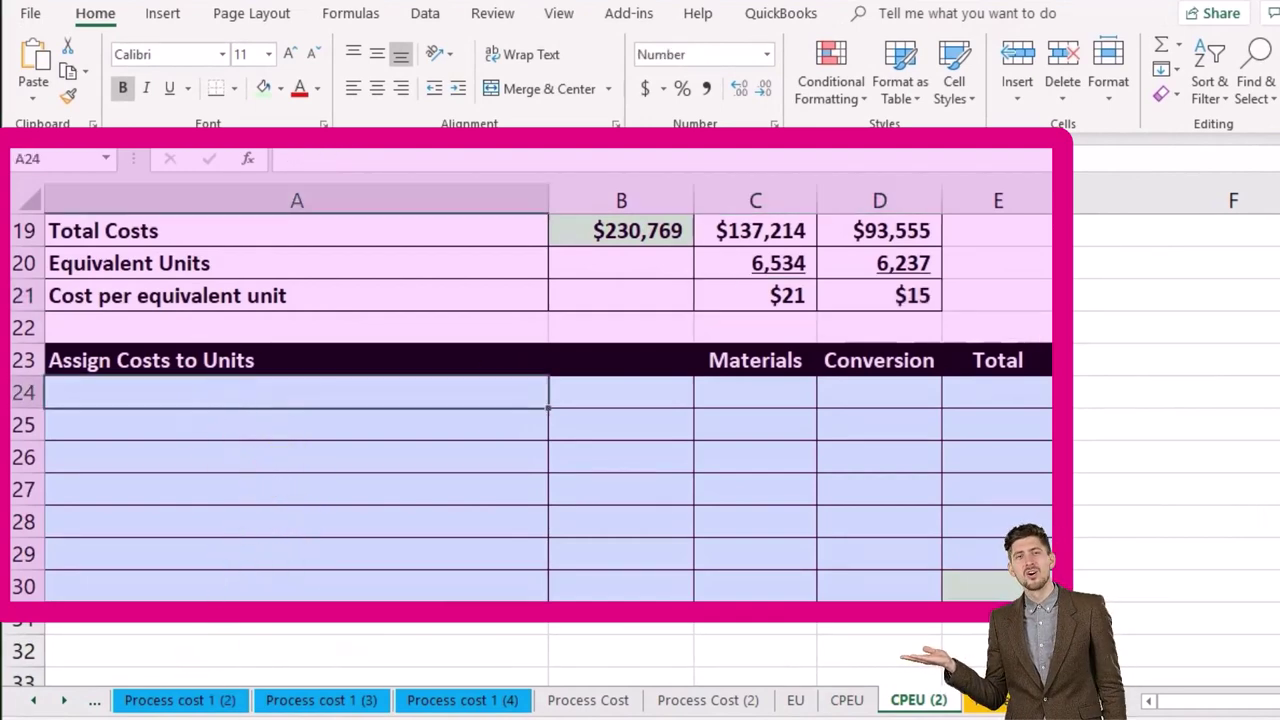
pyautogui.write('Ending WIP Equivalent units')
pyautogui.click(778, 392)
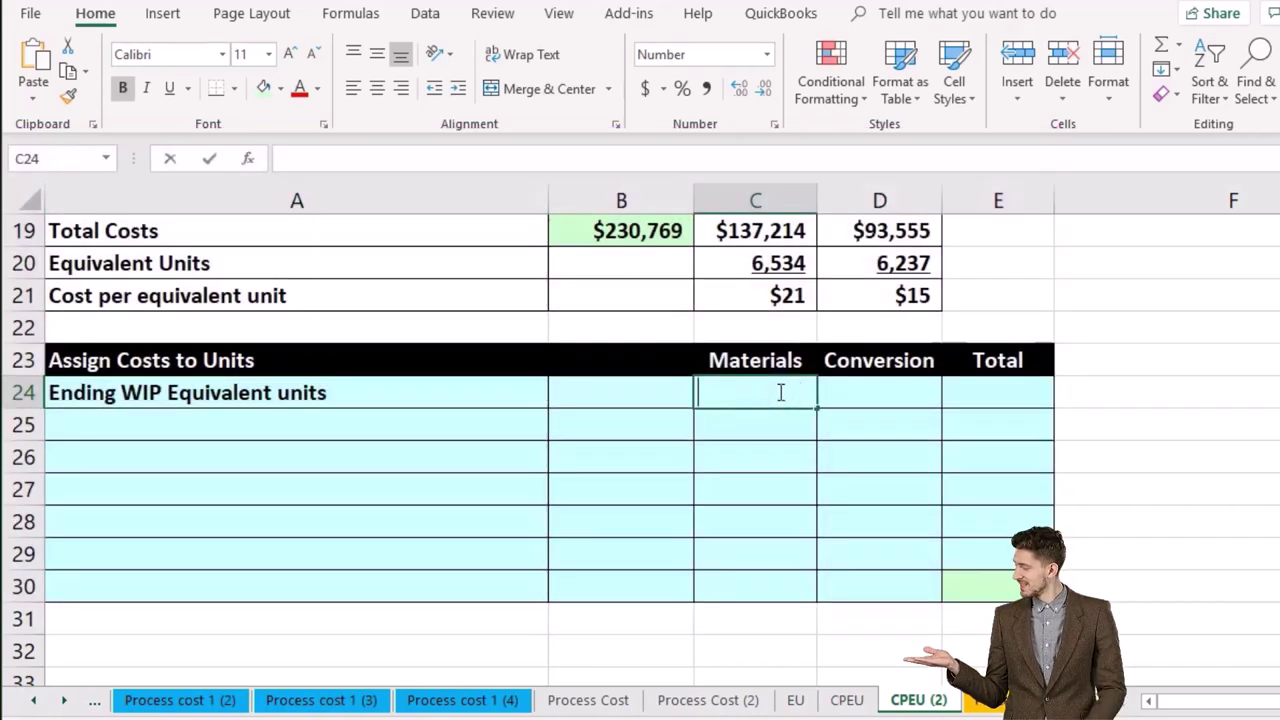
pyautogui.write('=')
pyautogui.scroll(3, 780, 392)
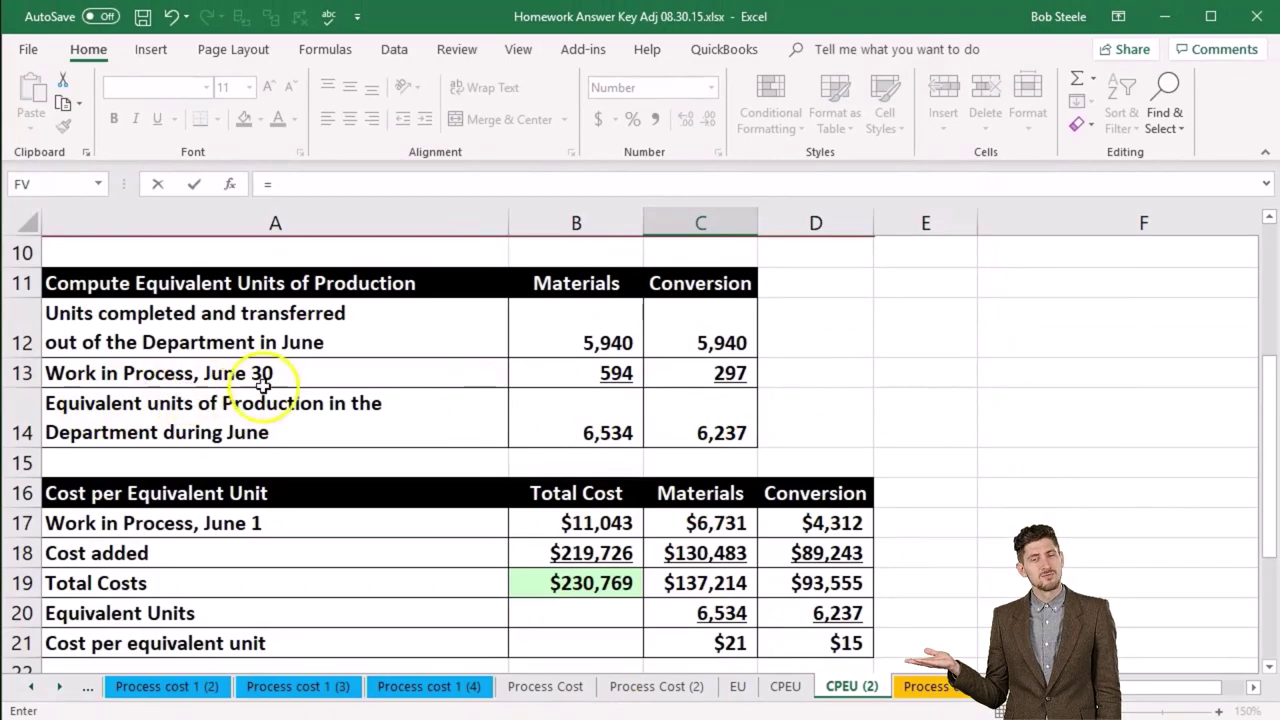
pyautogui.click(556, 363)
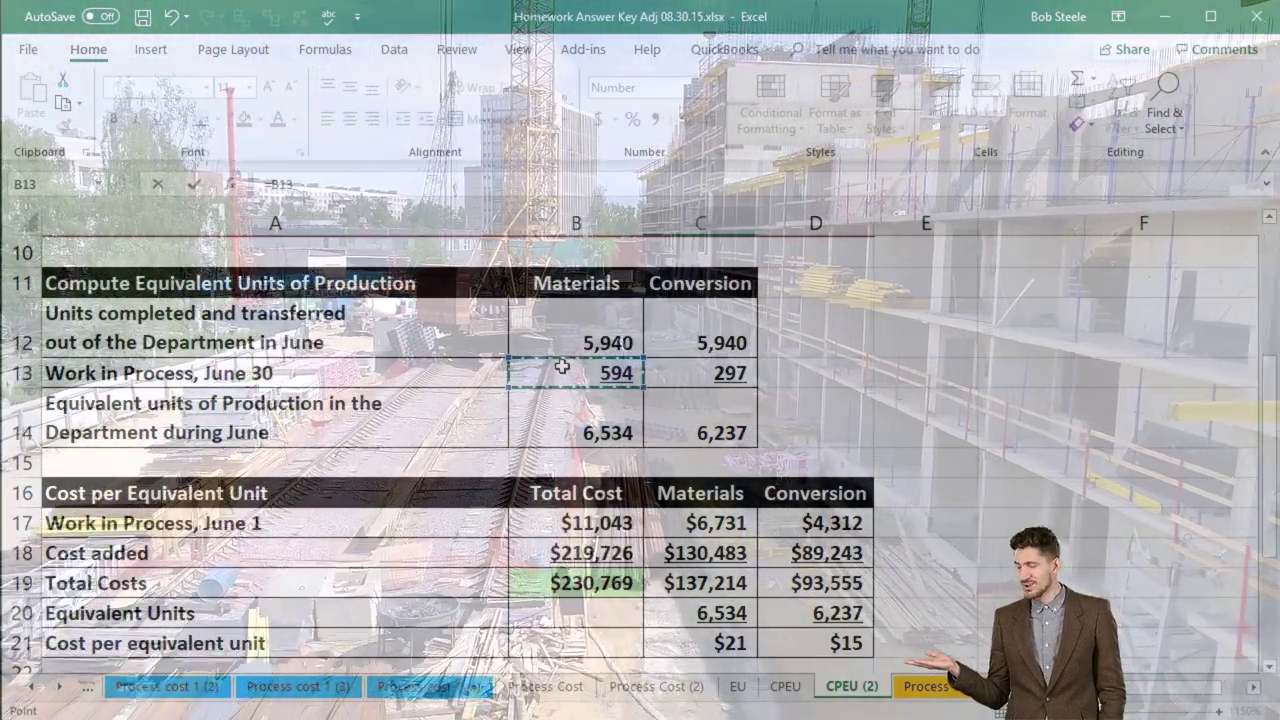
pyautogui.press('Tab')
pyautogui.scroll(-1, 562, 367)
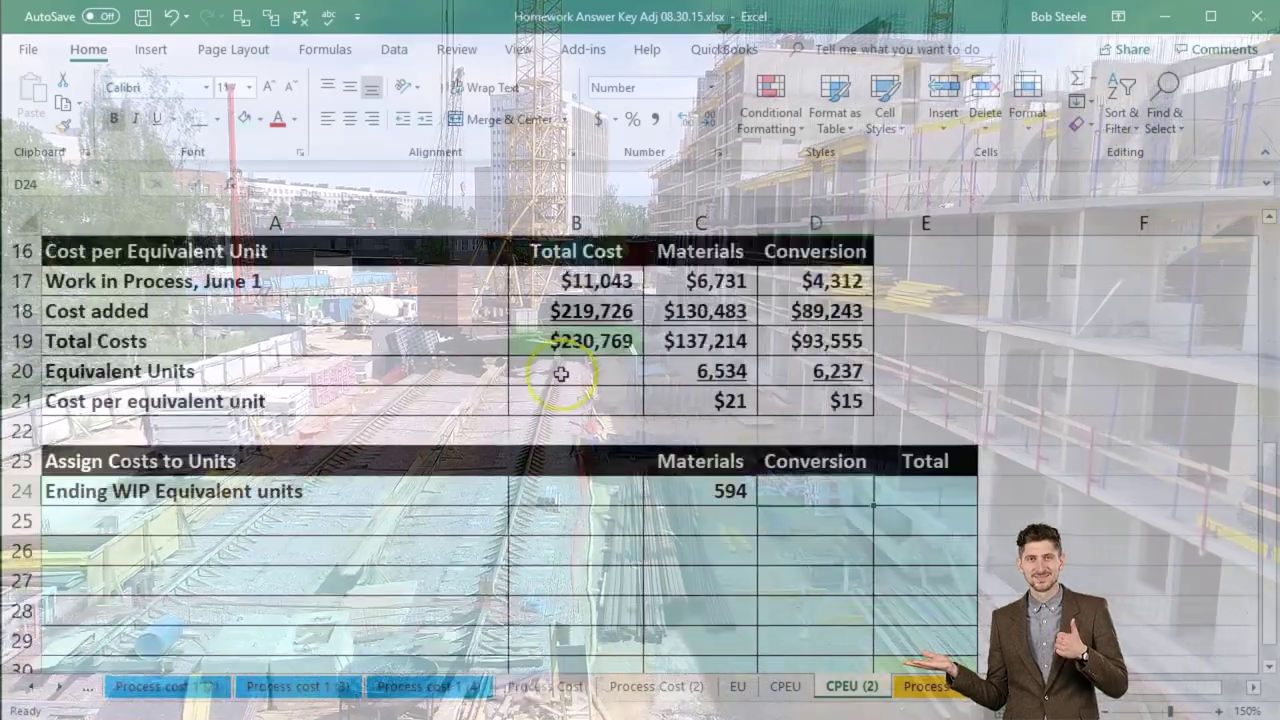
pyautogui.write('=')
pyautogui.scroll(3, 562, 373)
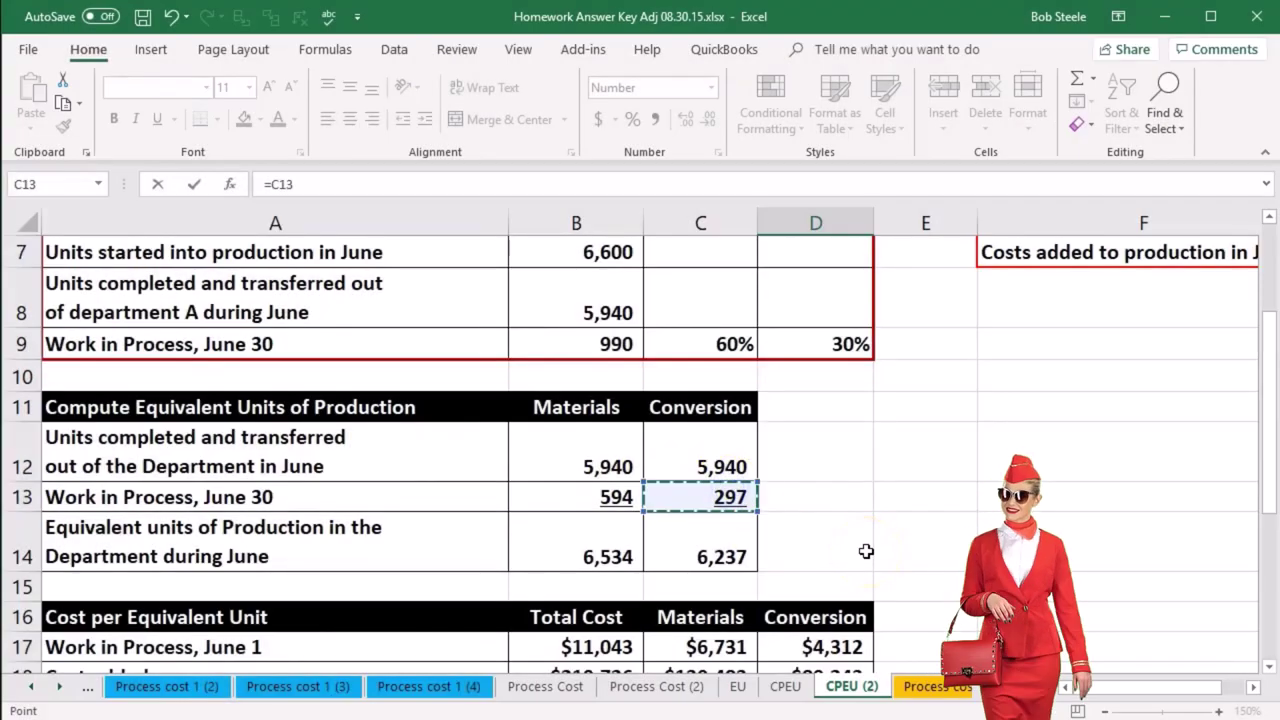
pyautogui.press('Return')
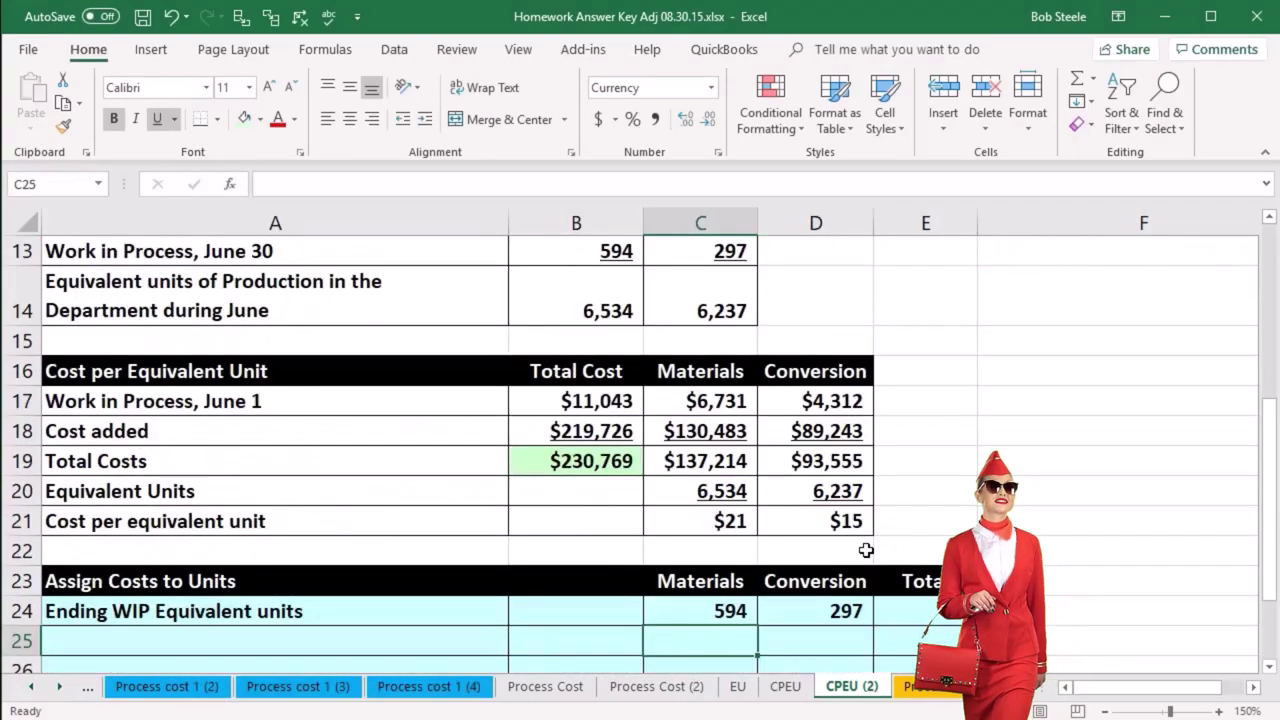
pyautogui.scroll(-1, 866, 550)
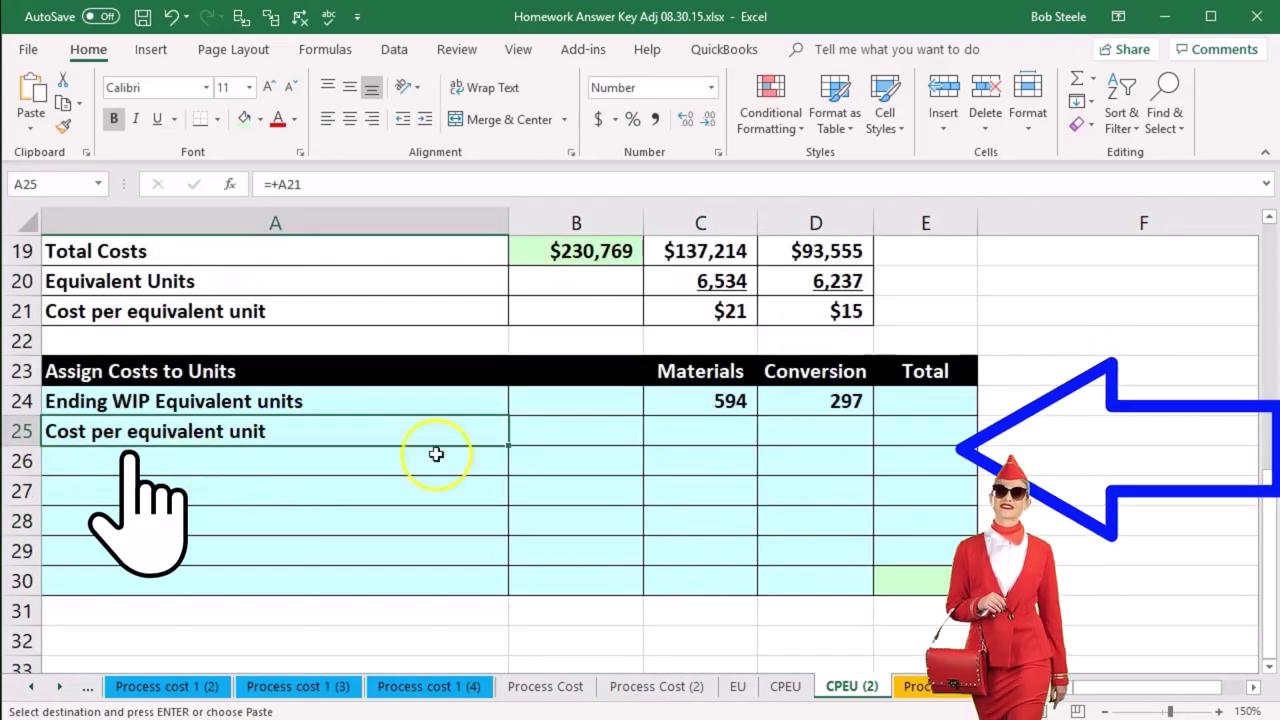
# Link the cost per equivalent unit row to $21 materials (=C21) and $15 conversion (=D21).
pyautogui.click(693, 430)
pyautogui.scroll(1, 766, 531)
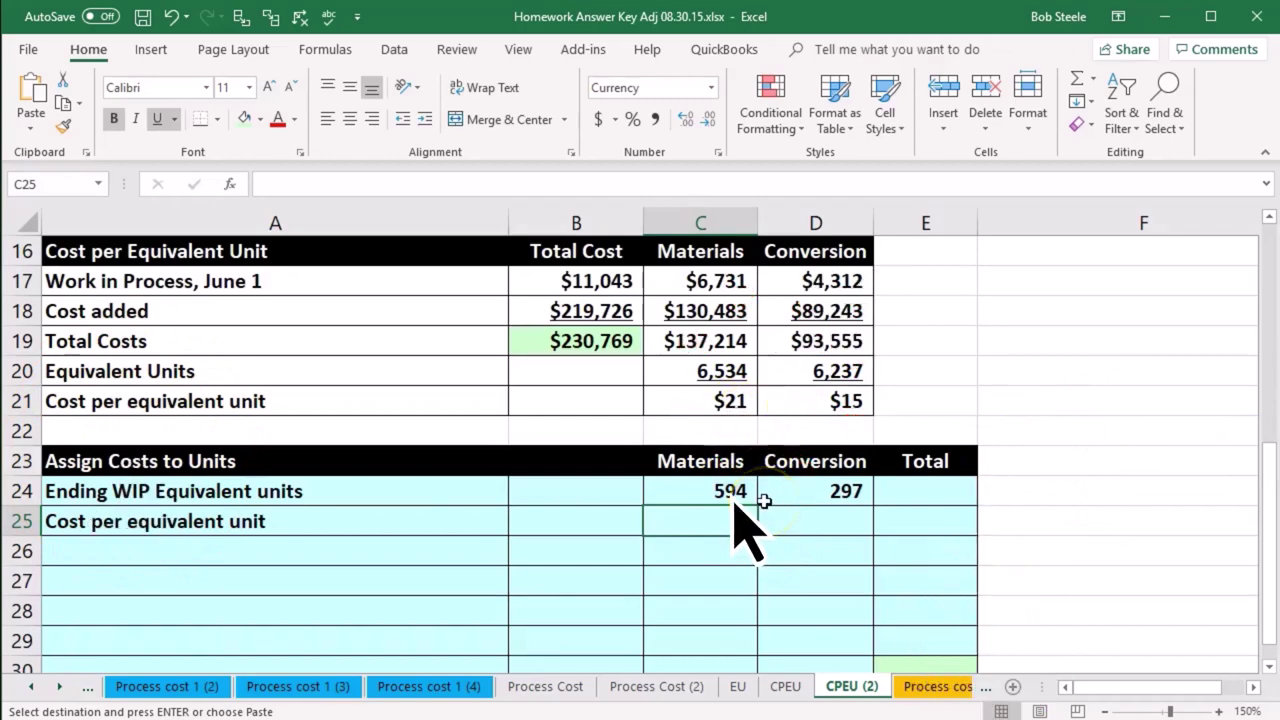
pyautogui.write('=')
pyautogui.click(718, 405)
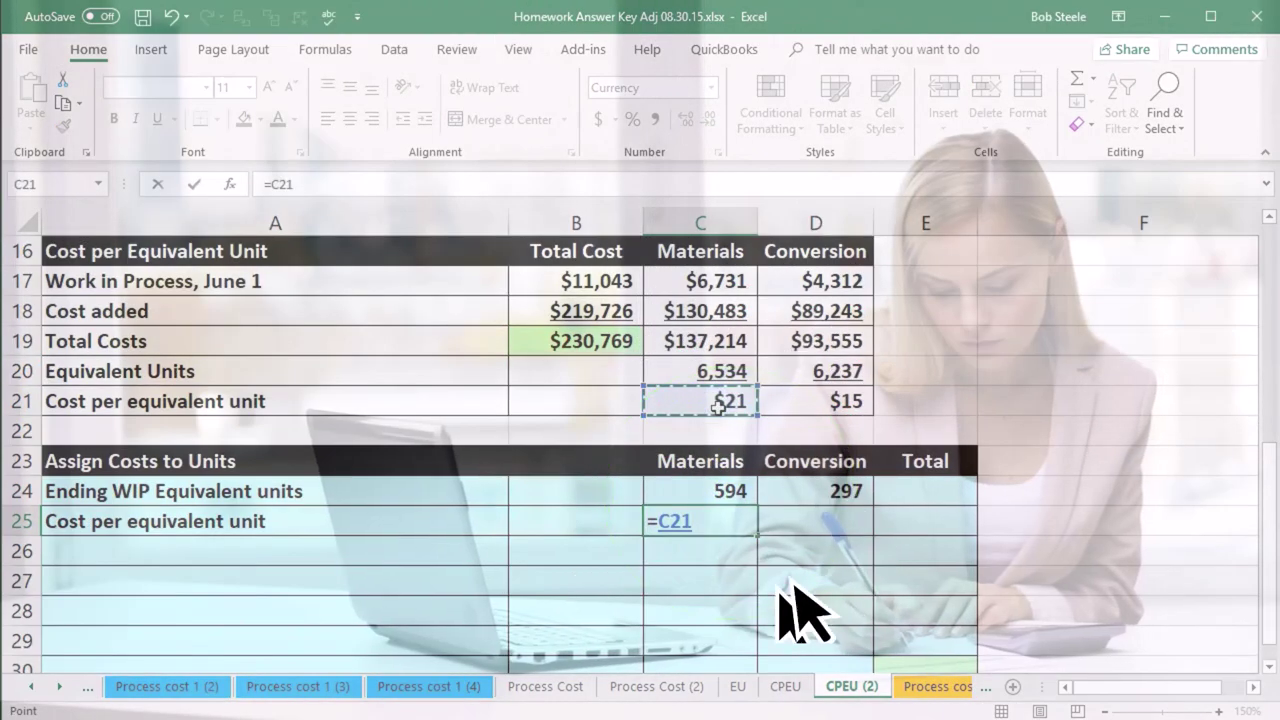
pyautogui.press('Return')
pyautogui.click(822, 521)
pyautogui.write('=')
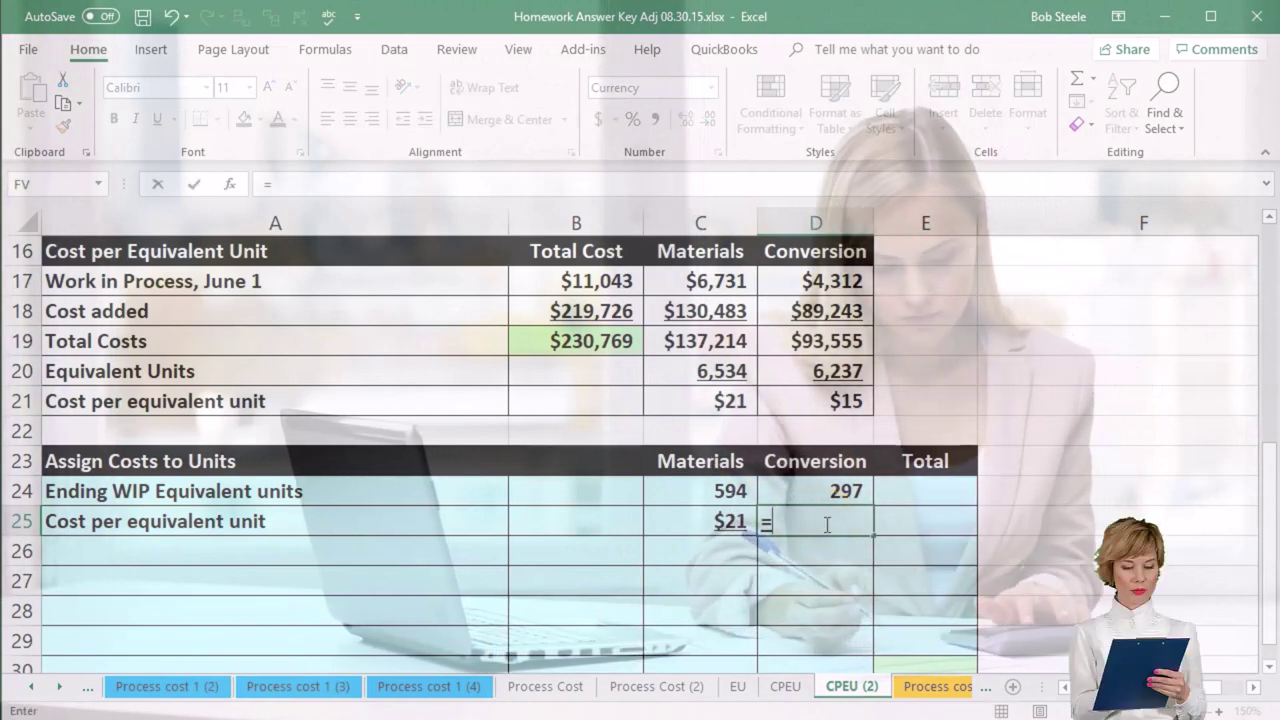
pyautogui.click(830, 401)
pyautogui.press('Return')
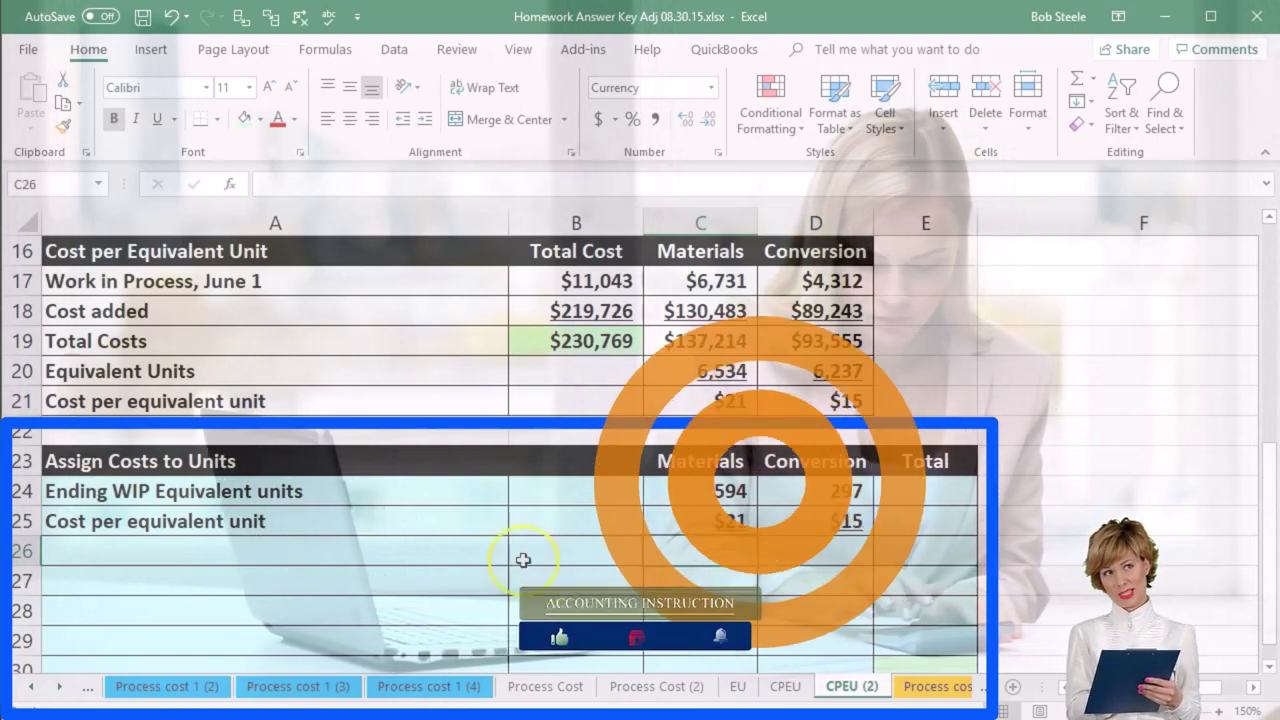
pyautogui.click(374, 560)
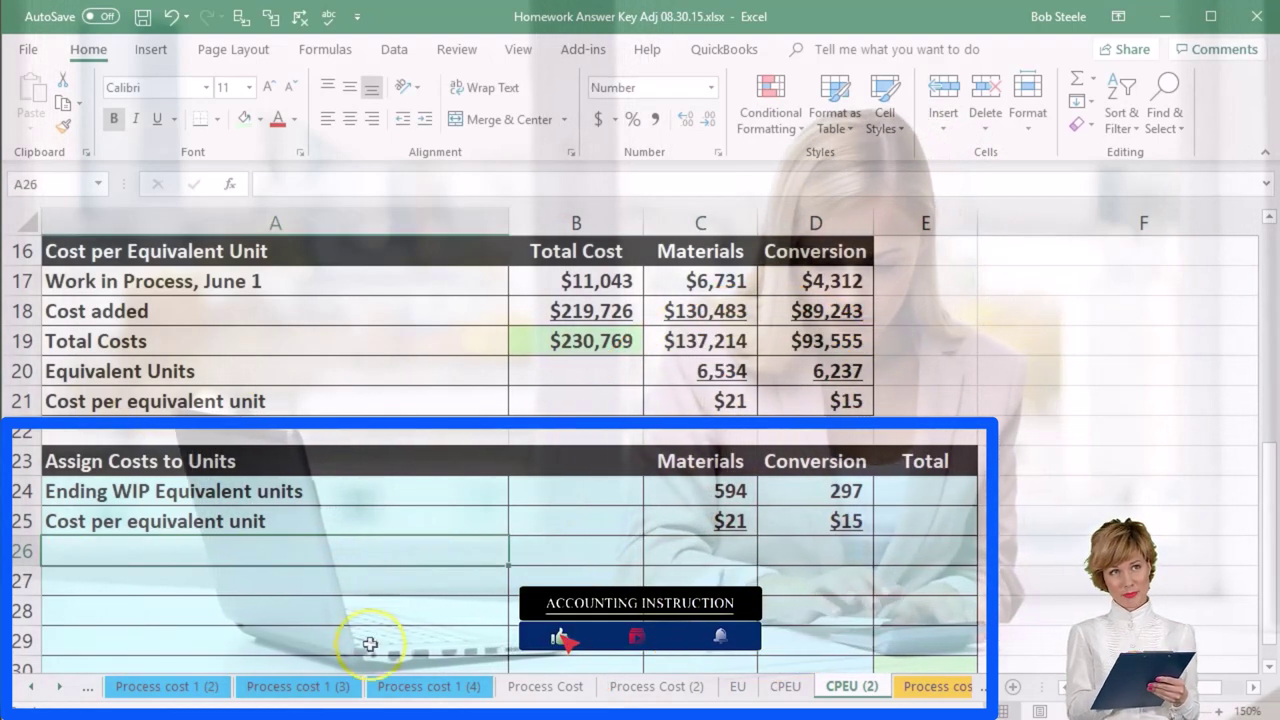
# Label the Cost of Ending WIP inventory row and enter costs of $12,474 and $4,455.
pyautogui.write('Cost of Ending WIP inventory')
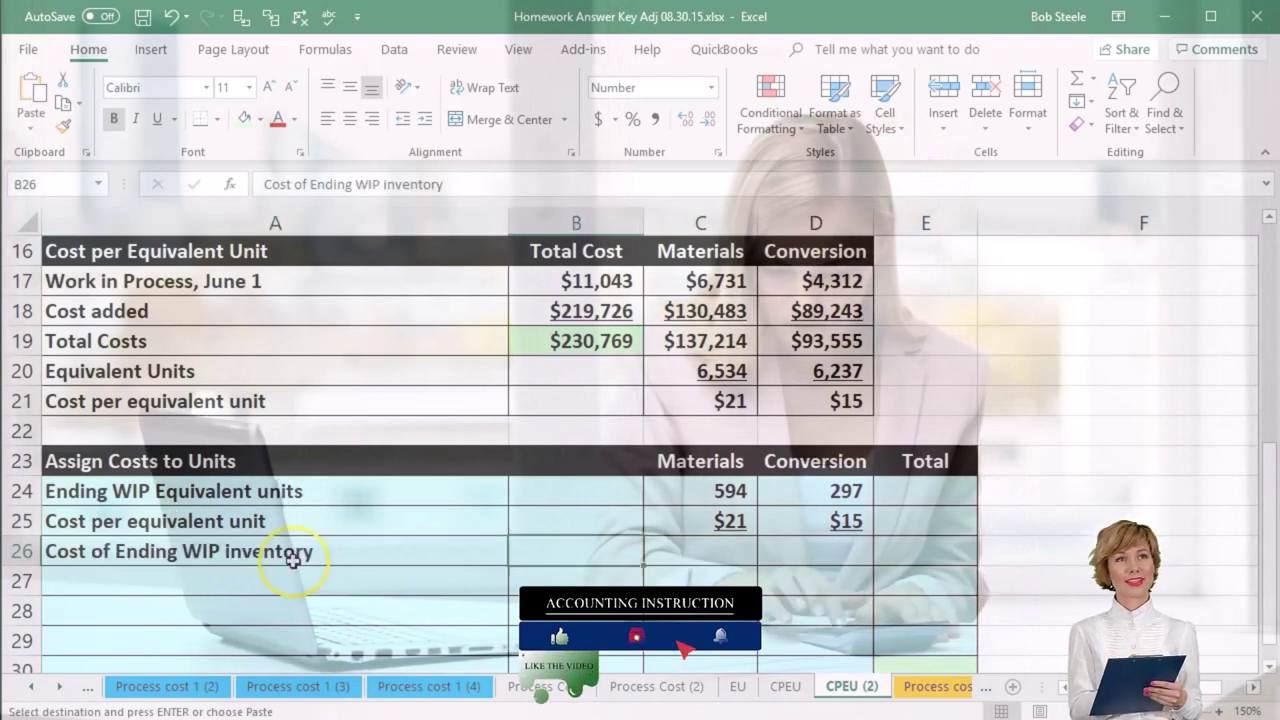
pyautogui.press('Right')
pyautogui.press('Right')
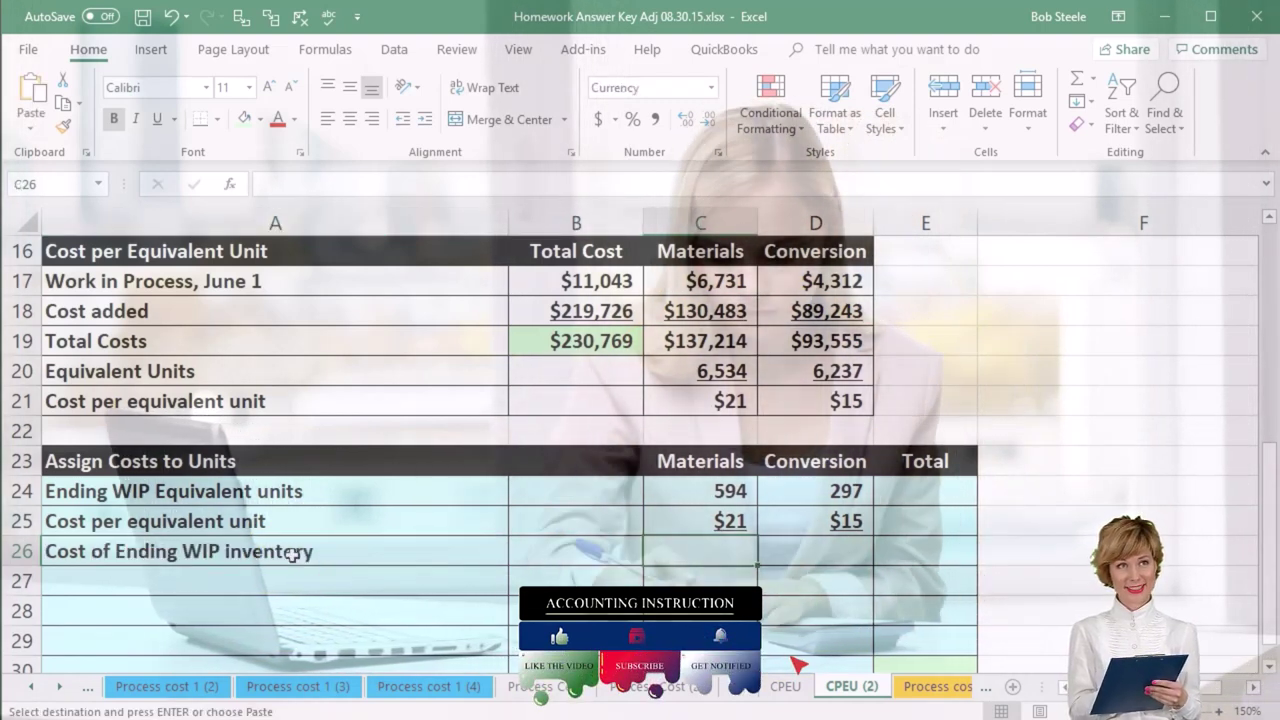
pyautogui.press('XF86Calculator')
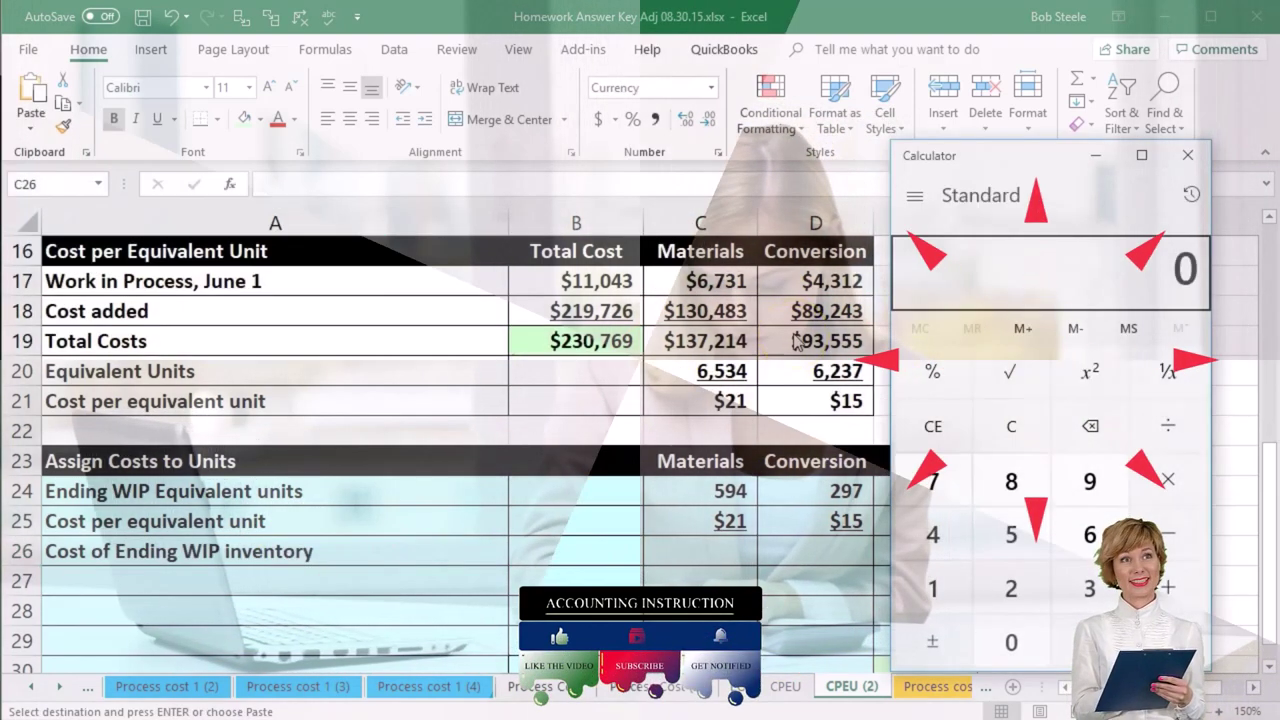
pyautogui.write('594')
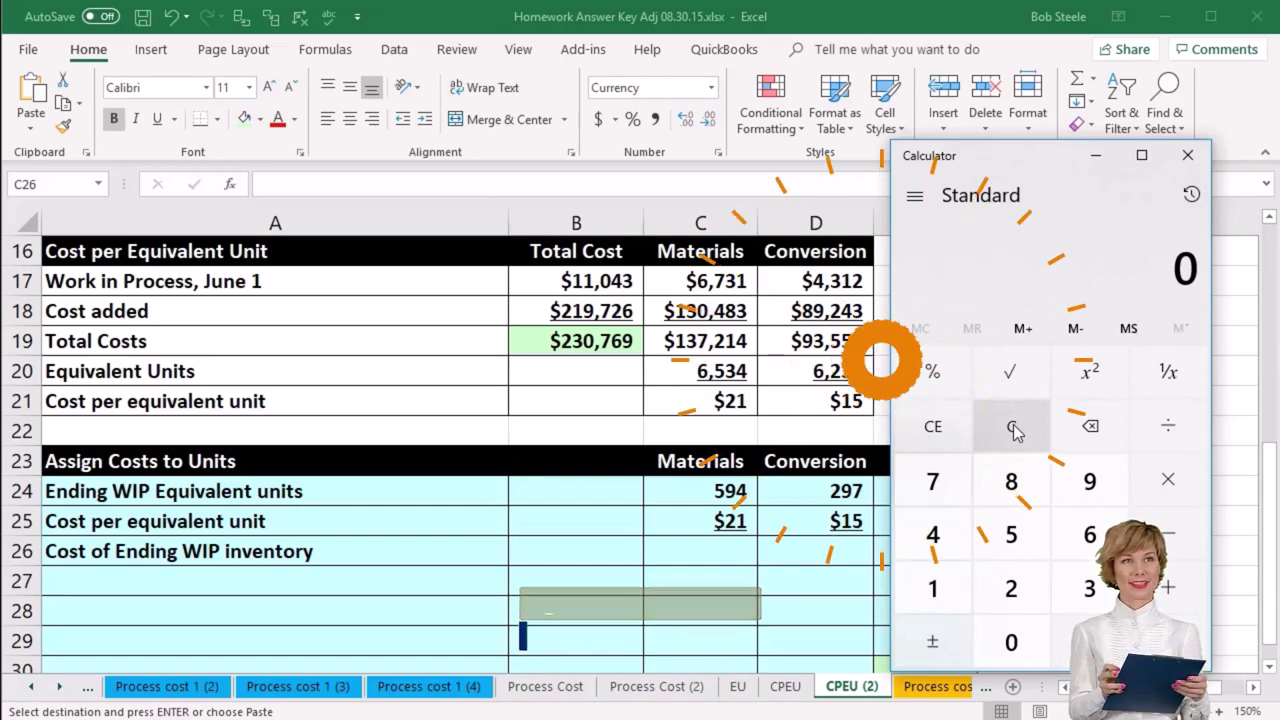
pyautogui.write('297')
pyautogui.press('*')
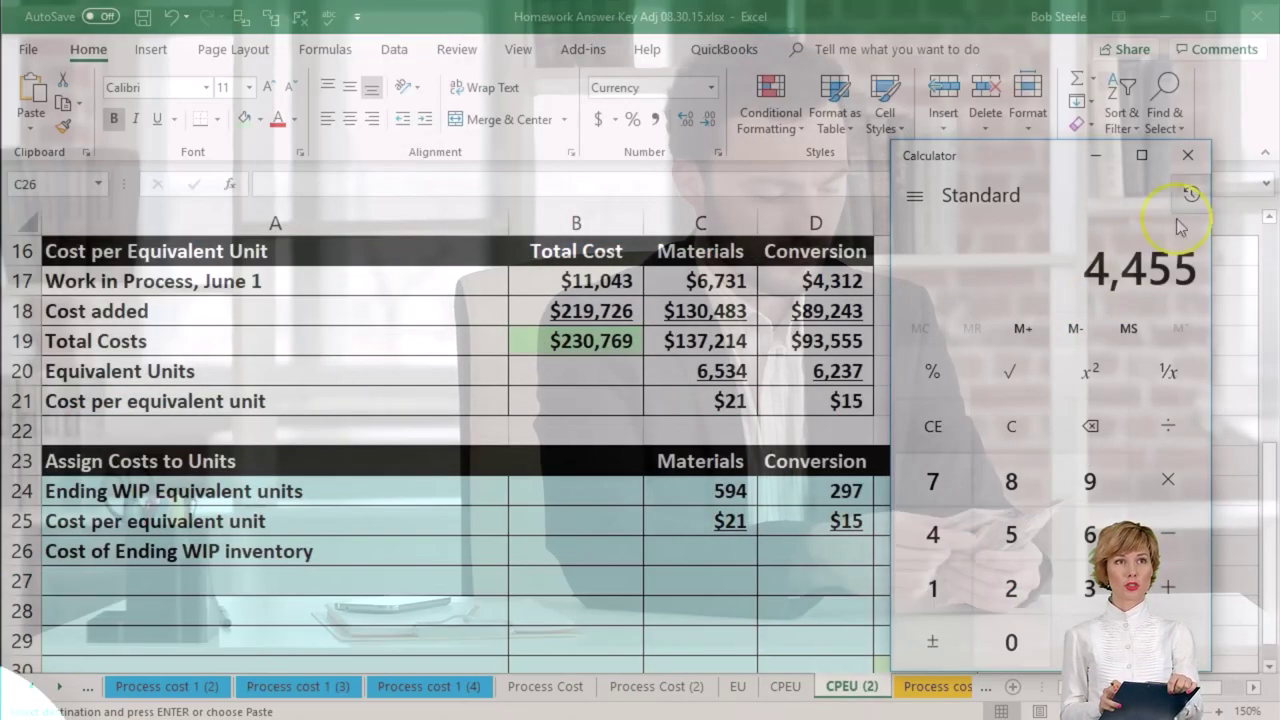
pyautogui.click(1186, 158)
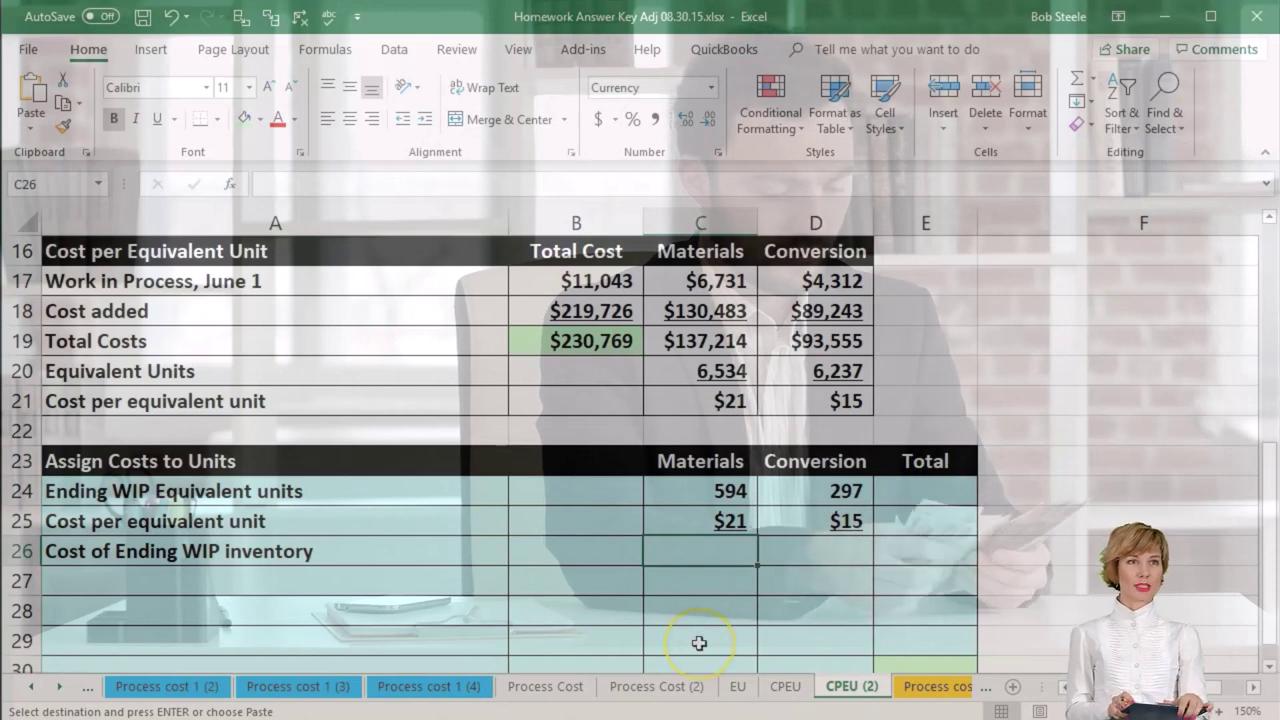
pyautogui.write('=')
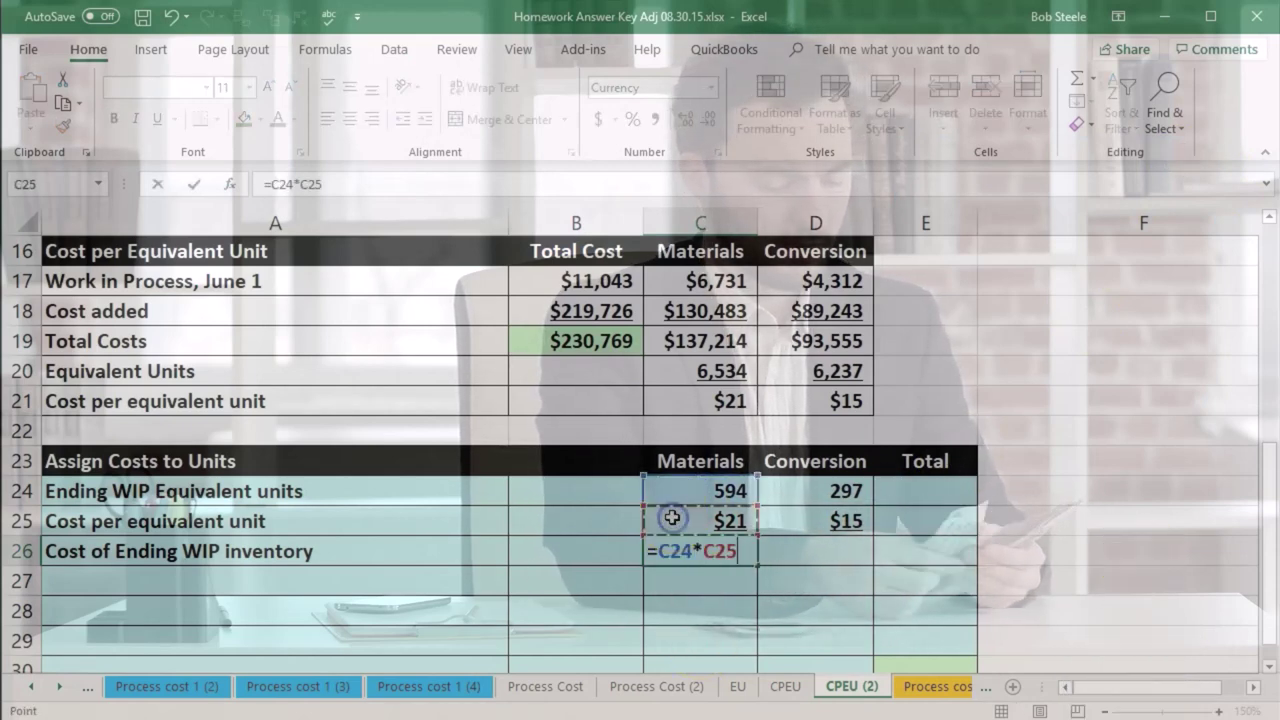
pyautogui.write('=')
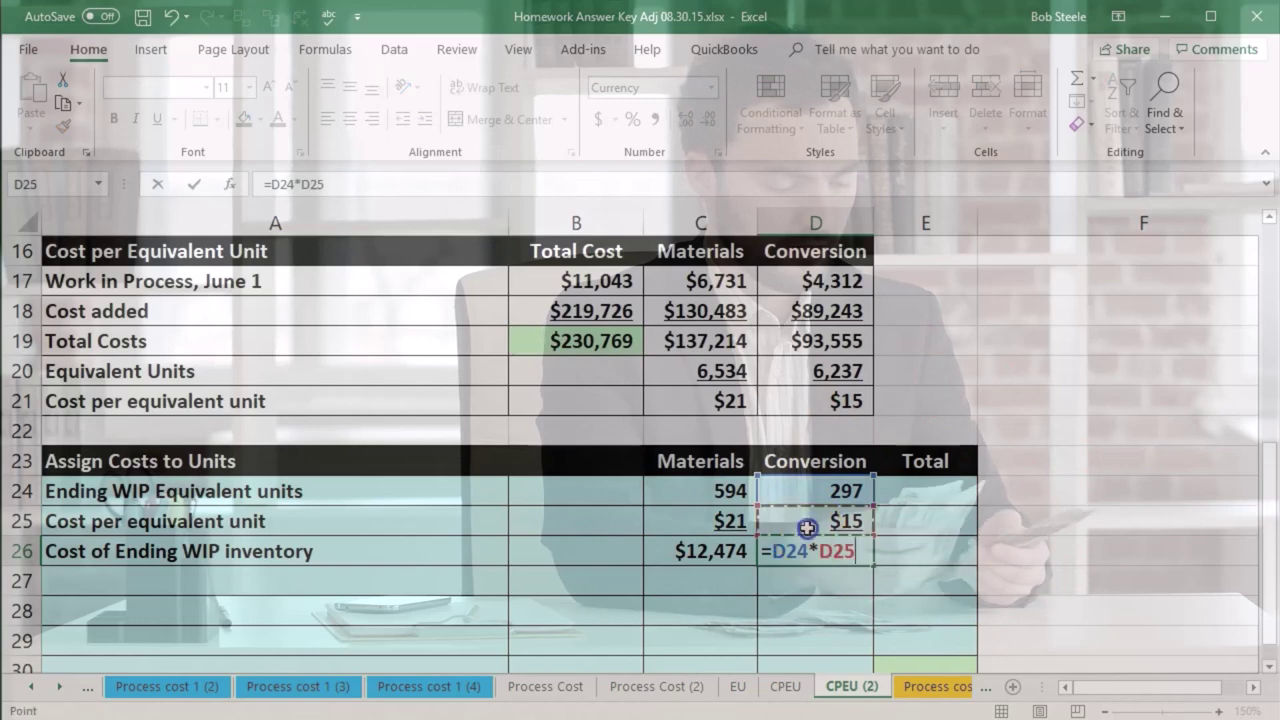
pyautogui.press('Return')
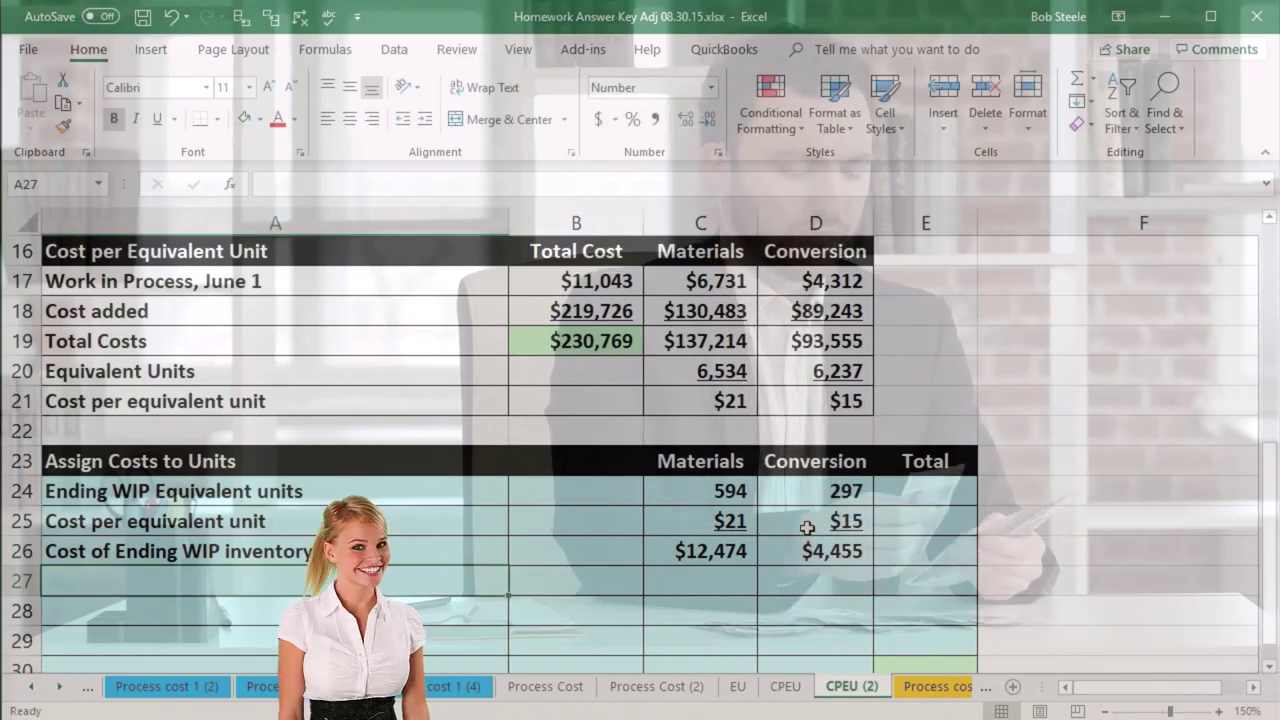
# Total the ending WIP costs in E26 with =SUM(C26:D26), giving $16,929.
pyautogui.click(807, 527)
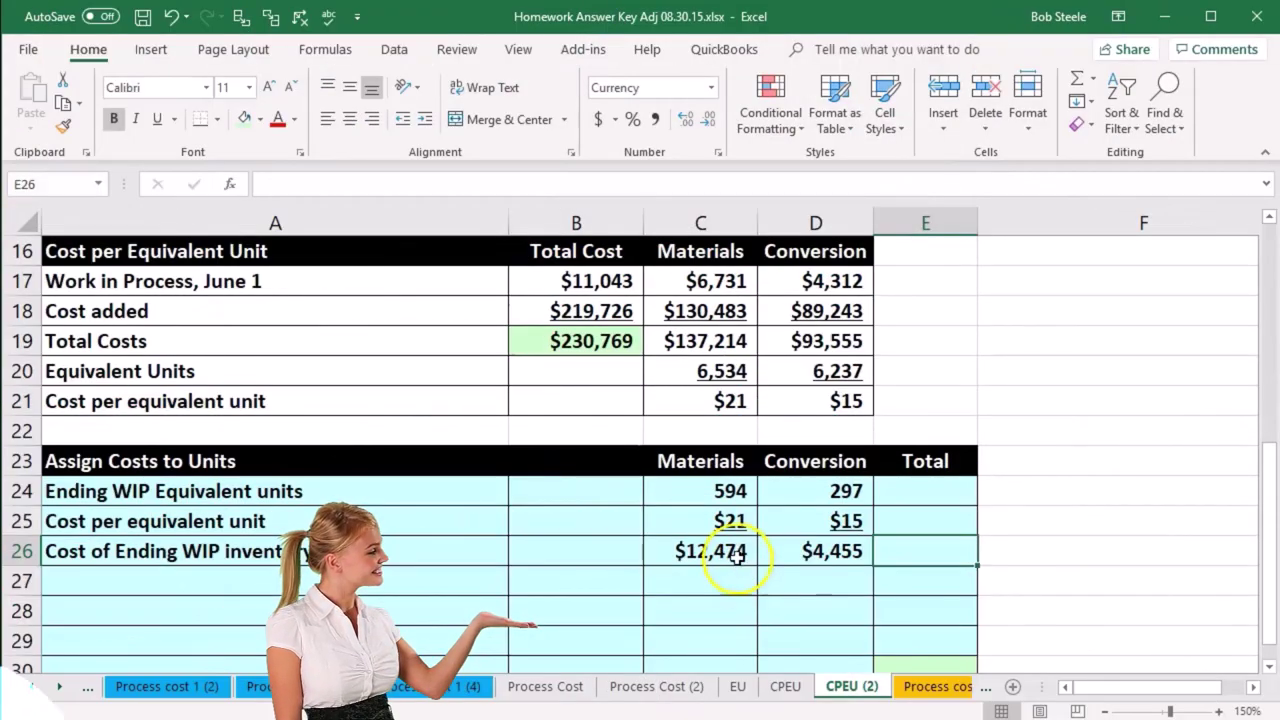
pyautogui.moveTo(700, 548); pyautogui.dragTo(778, 560)
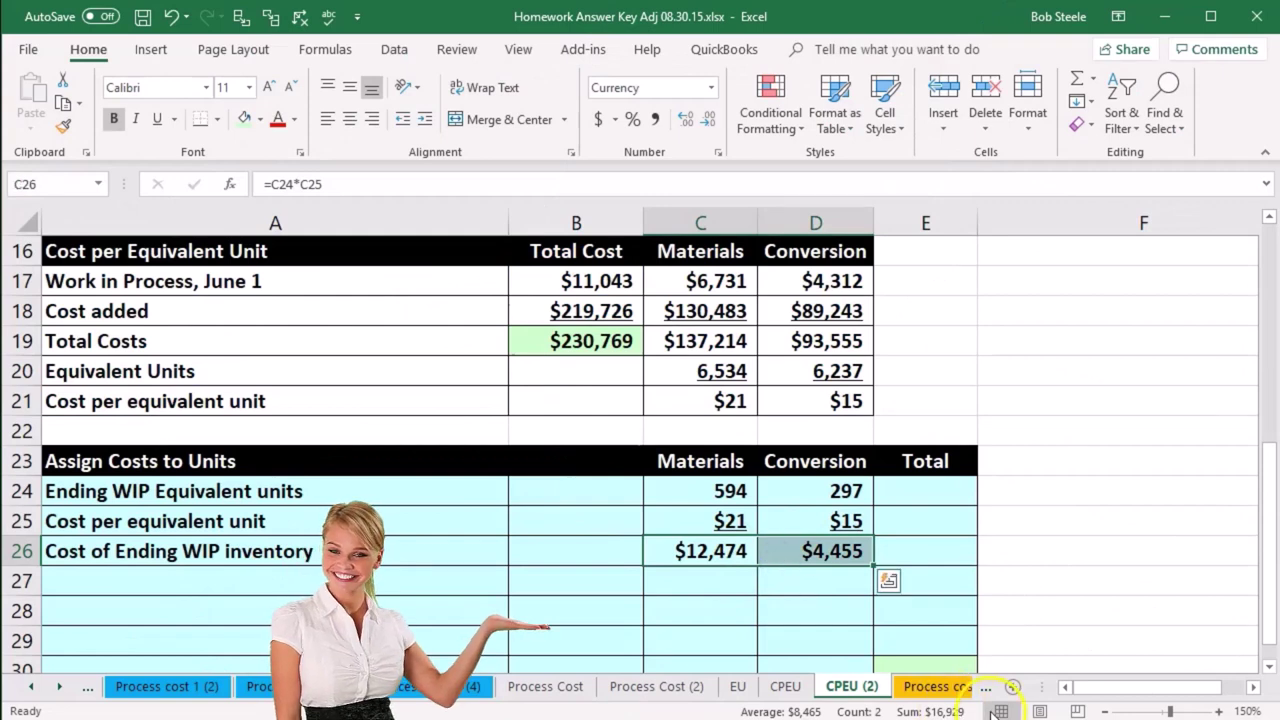
pyautogui.click(944, 548)
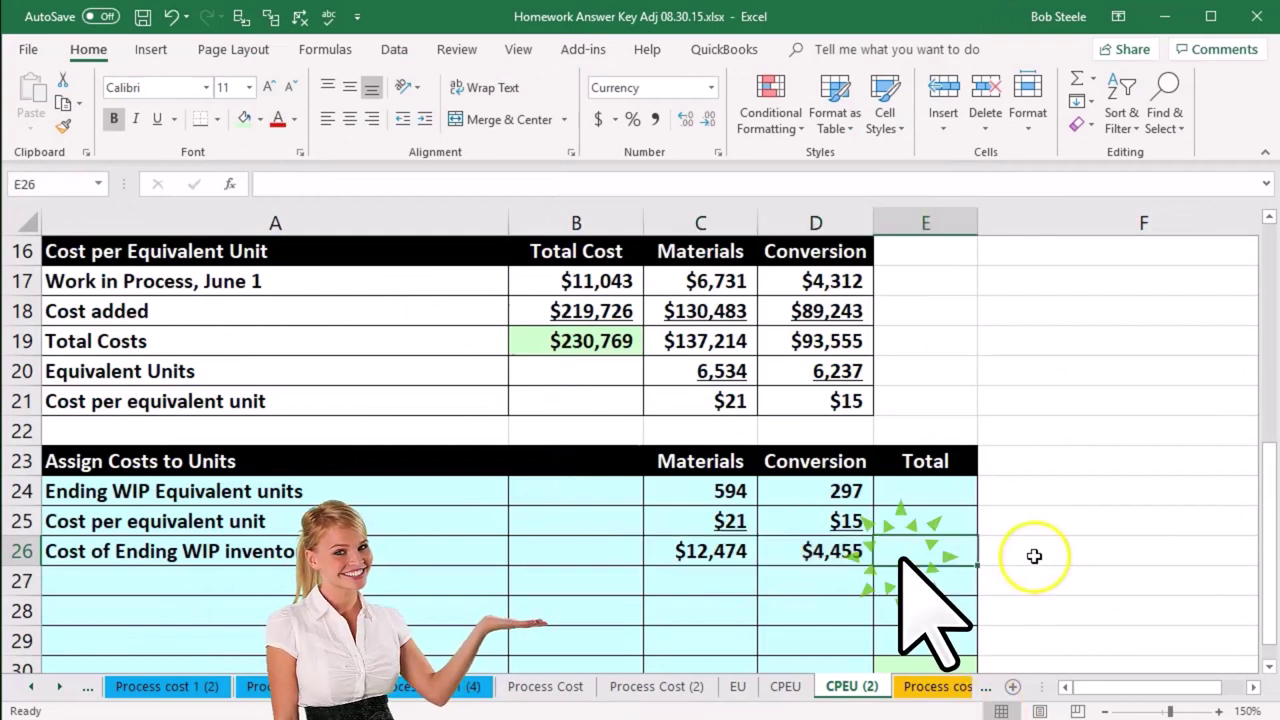
pyautogui.write('=sum(D26')
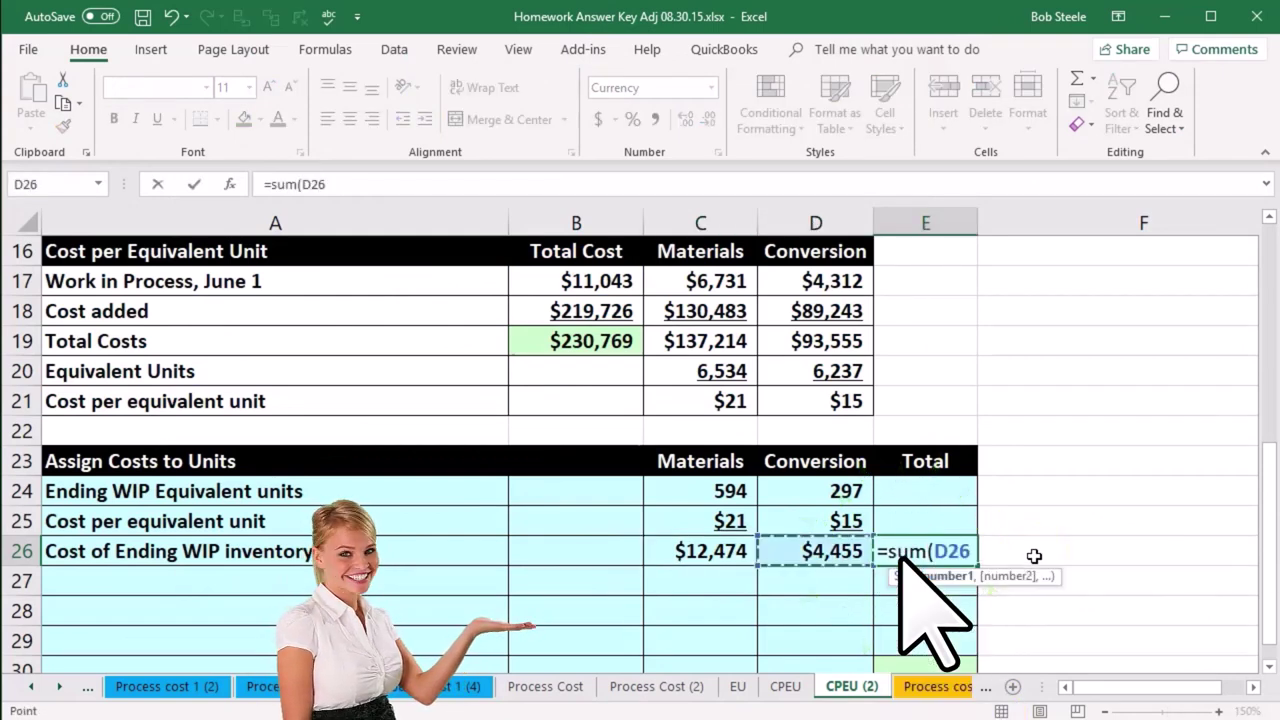
pyautogui.hotkey('shift', 'Left')
pyautogui.press('Return')
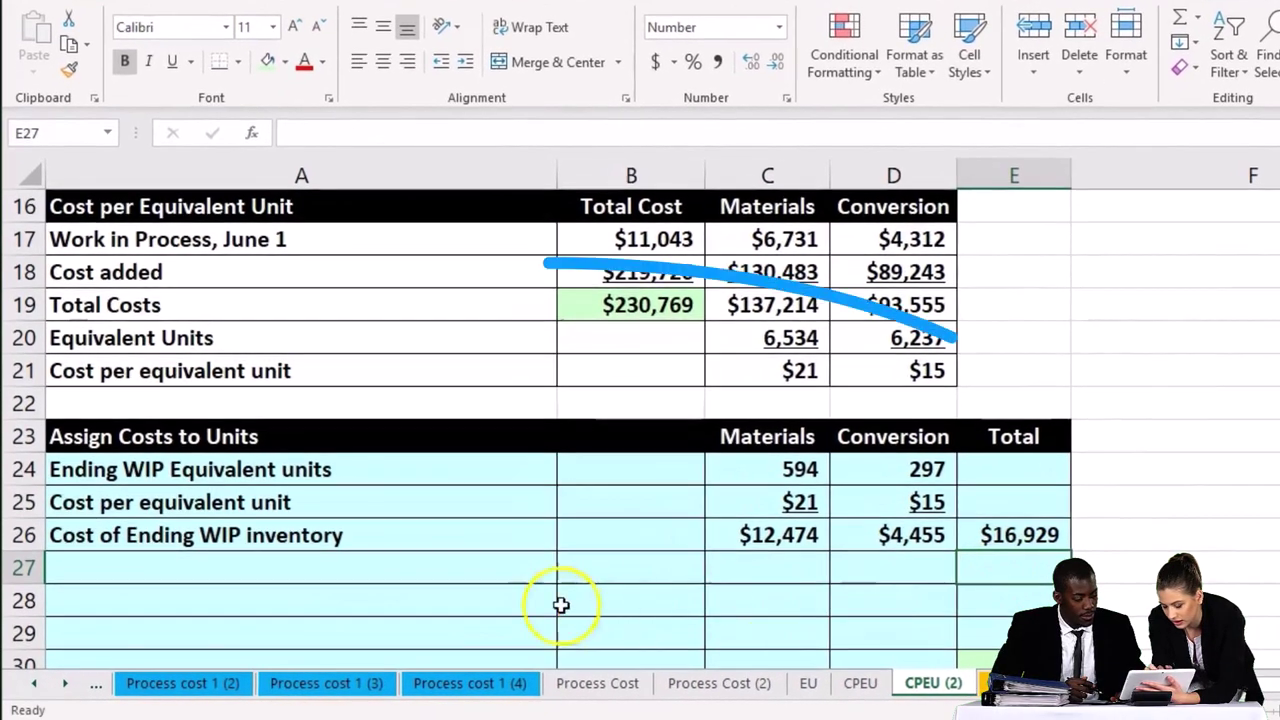
pyautogui.click(371, 588)
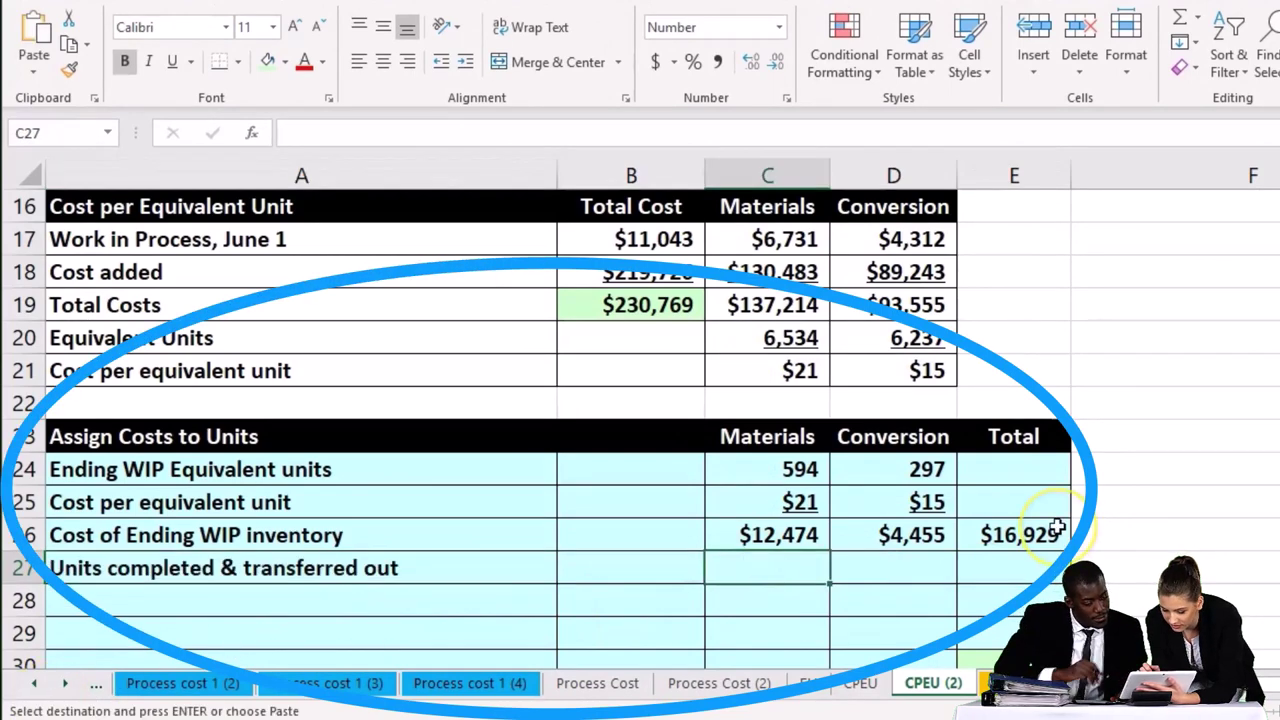
# Link units completed and transferred out to 5,940 for materials (=B12) and conversion (=C12).
pyautogui.write('=')
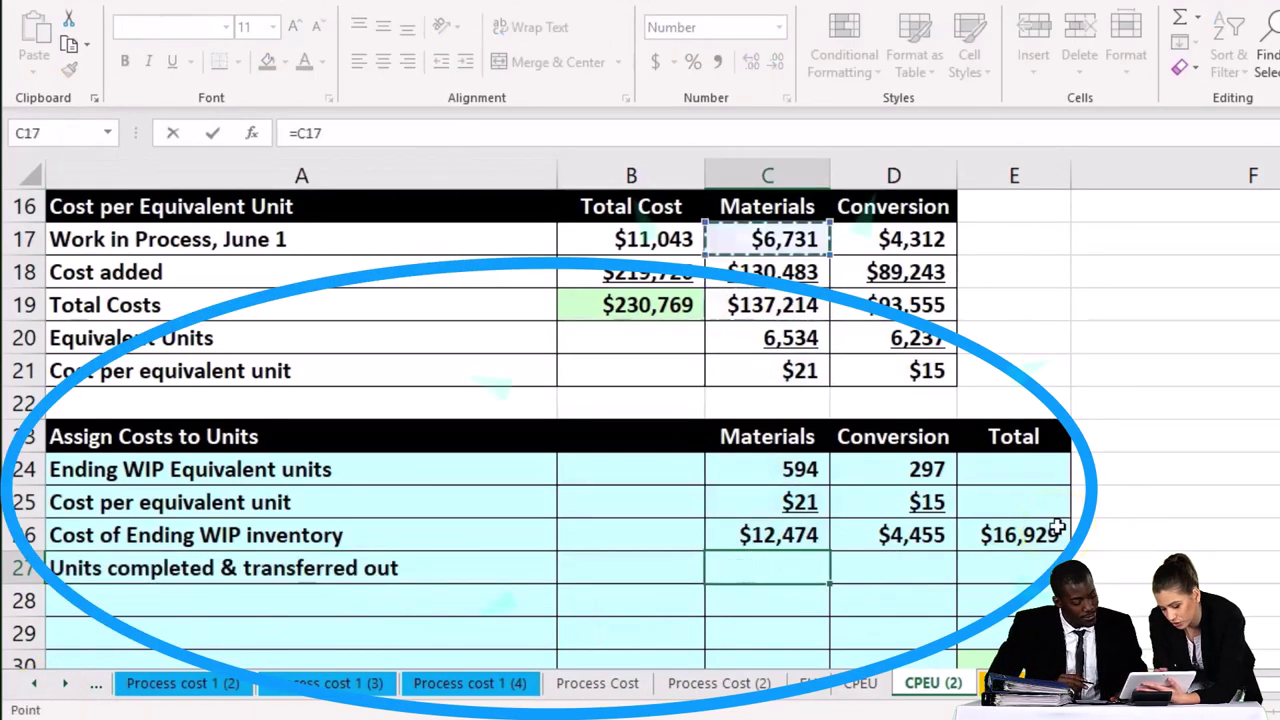
pyautogui.press('Up')
pyautogui.press('Up')
pyautogui.press('Up')
pyautogui.press('Up')
pyautogui.press('Up')
pyautogui.press('Up')
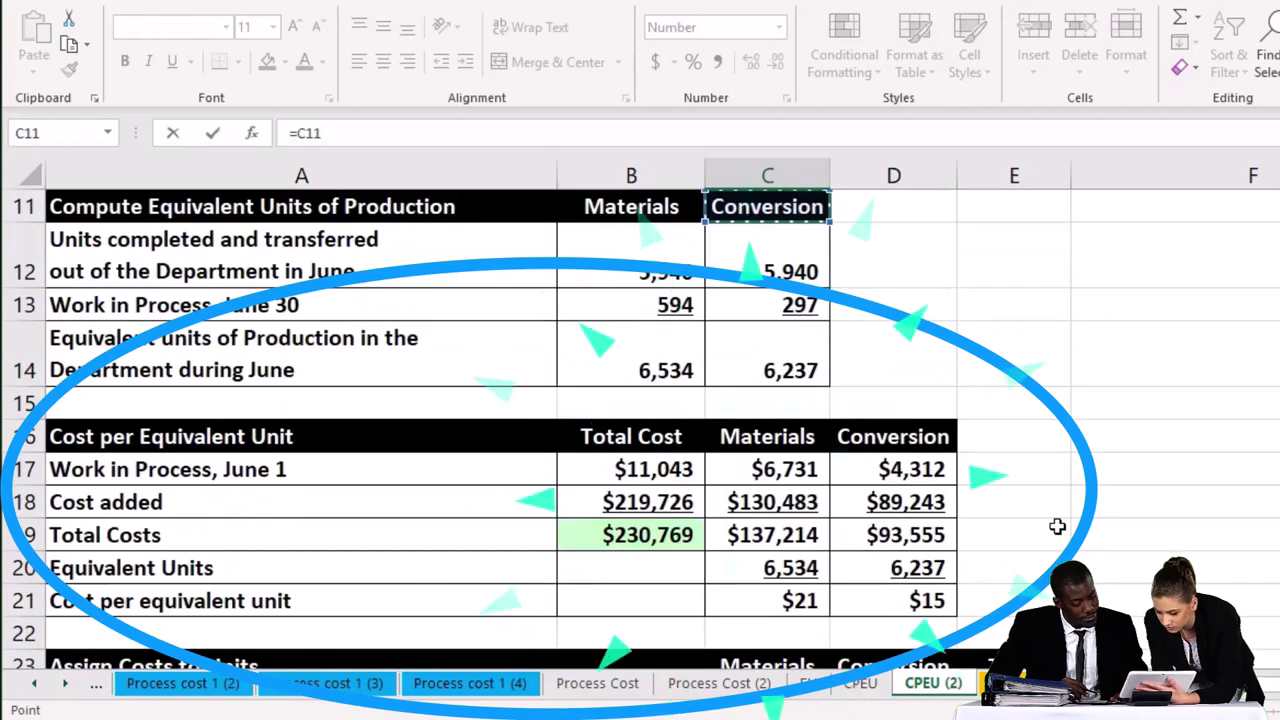
pyautogui.press('Down')
pyautogui.press('Left')
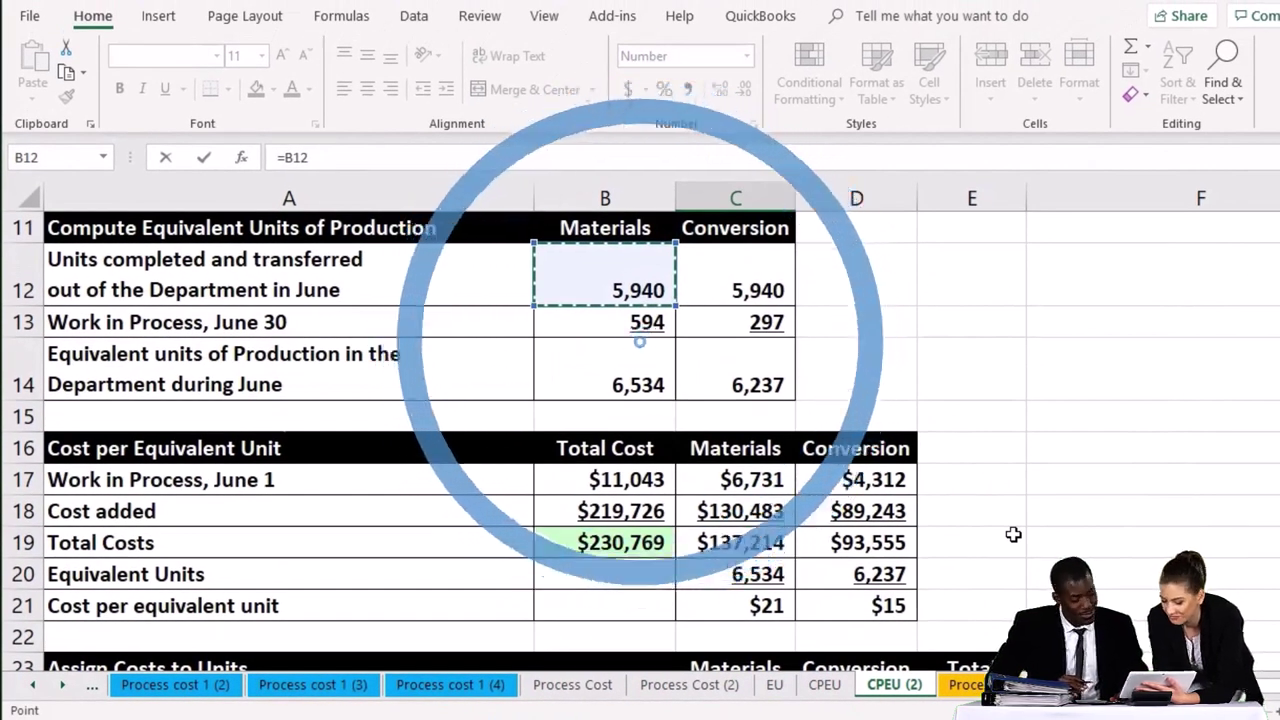
pyautogui.press('Tab')
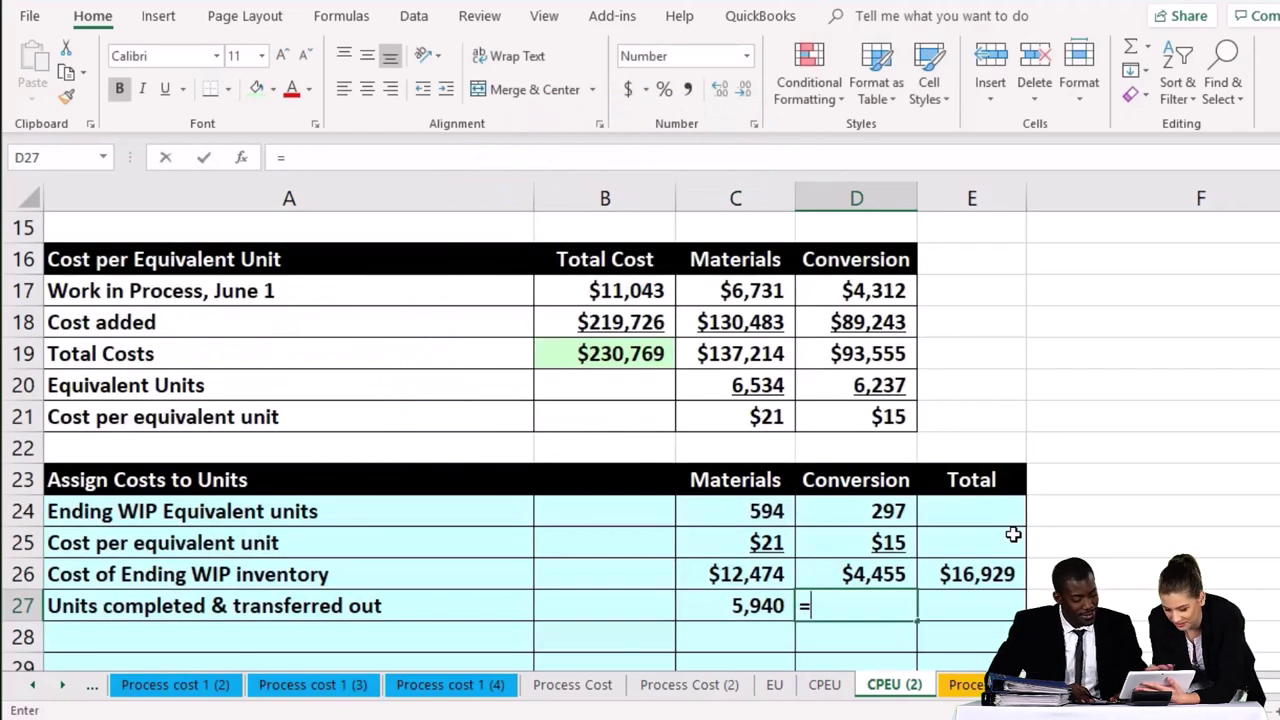
pyautogui.press('Up')
pyautogui.press('Up')
pyautogui.press('Up')
pyautogui.press('Up')
pyautogui.press('Up')
pyautogui.press('Up')
pyautogui.press('Up')
pyautogui.press('Up')
pyautogui.press('Up')
pyautogui.press('Up')
pyautogui.press('Up')
pyautogui.press('Up')
pyautogui.press('Up')
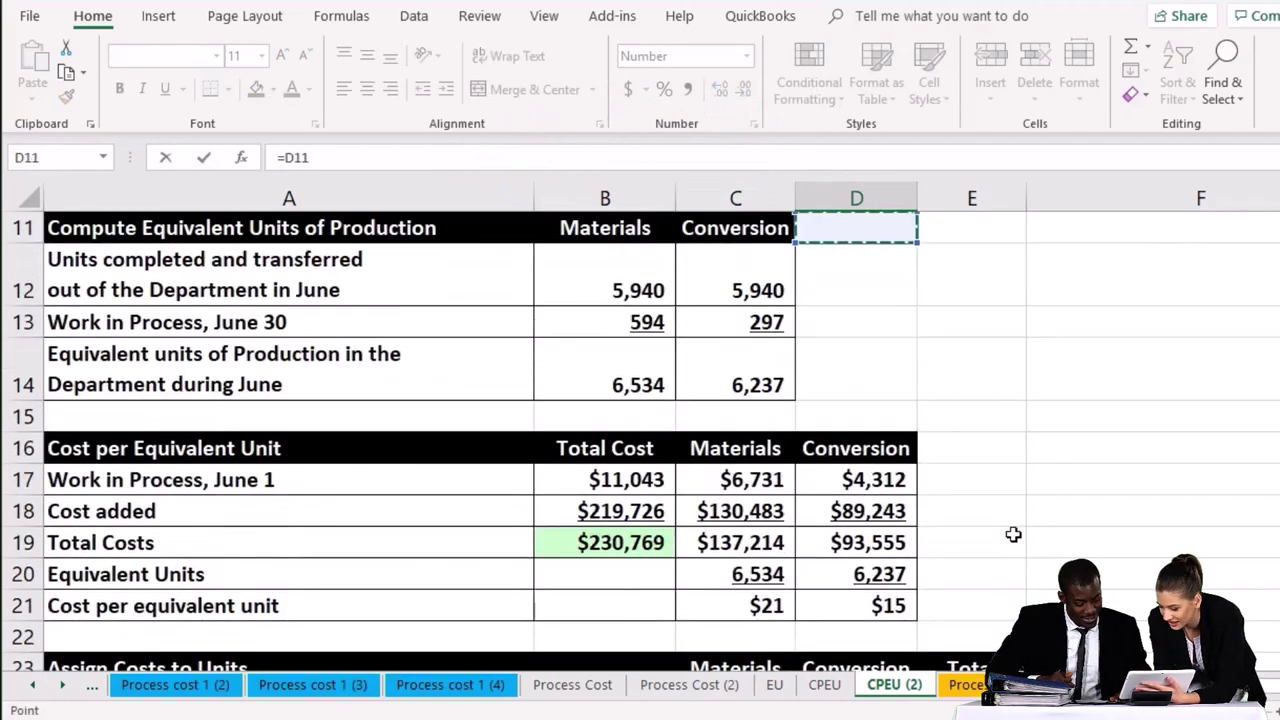
pyautogui.press('Down')
pyautogui.press('Left')
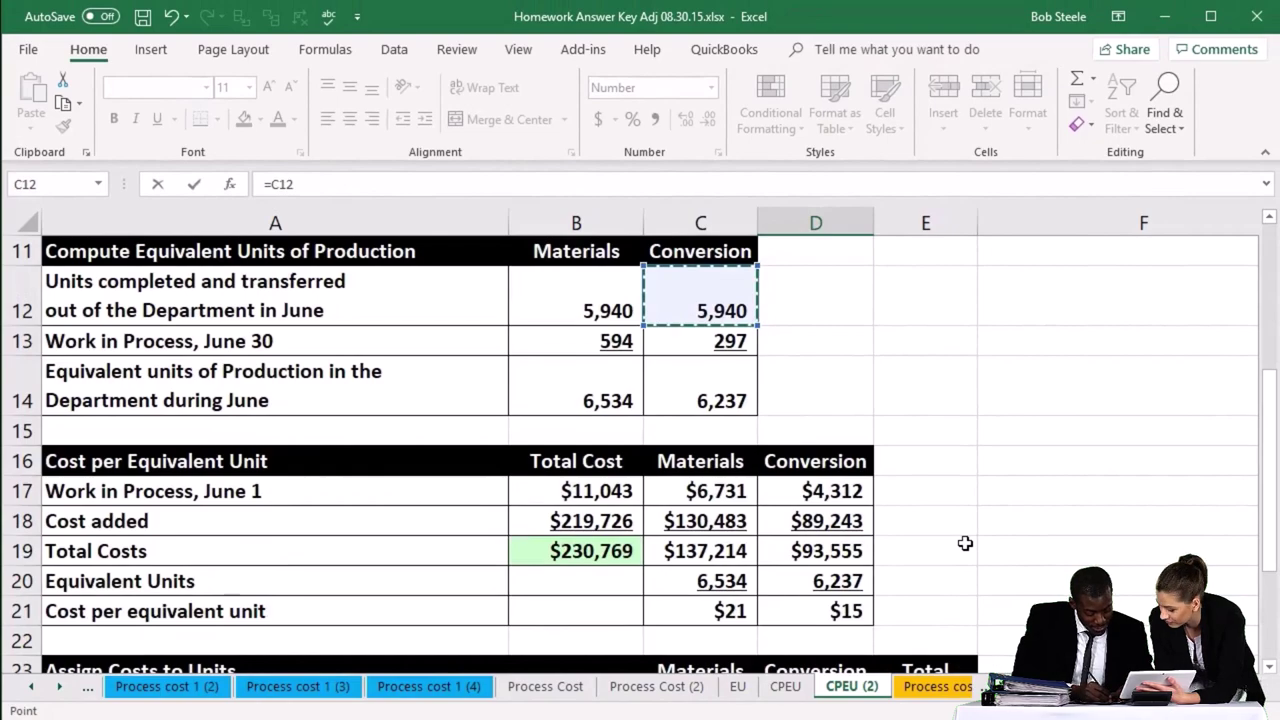
pyautogui.press('Return')
pyautogui.press('Down')
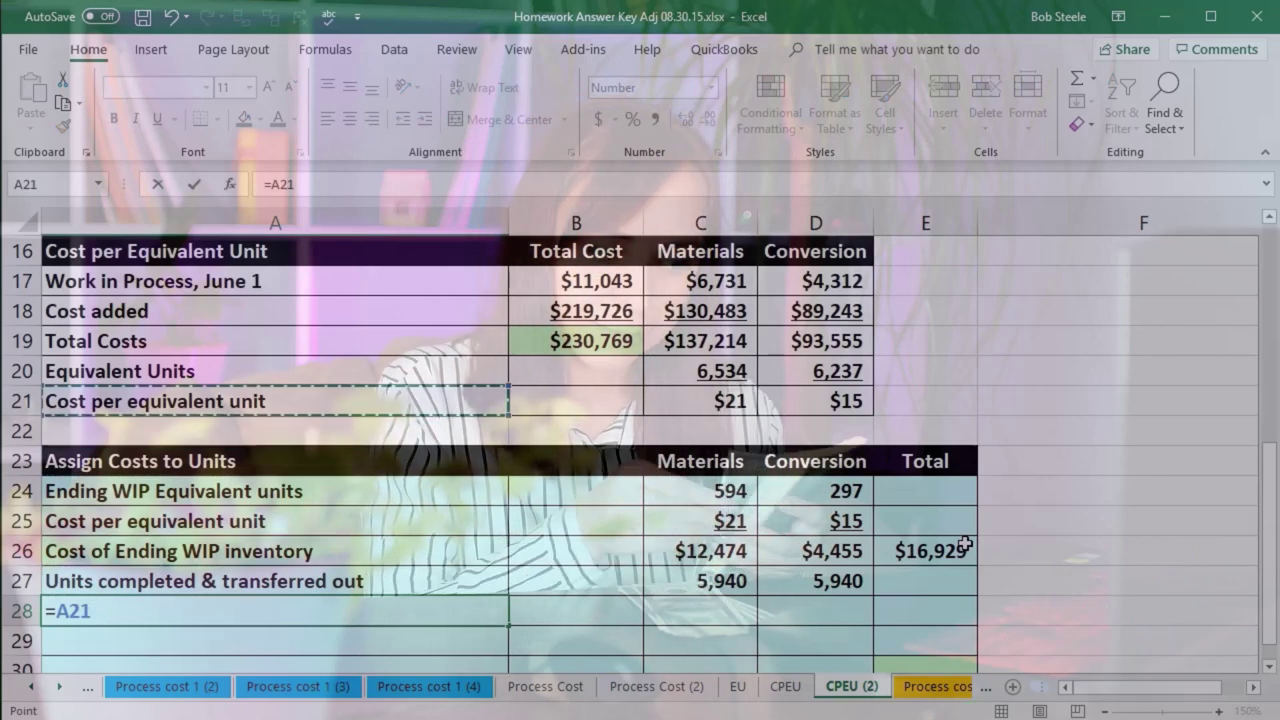
# Add another cost per equivalent unit row linking $21 materials and $15 conversion.
pyautogui.press('Return')
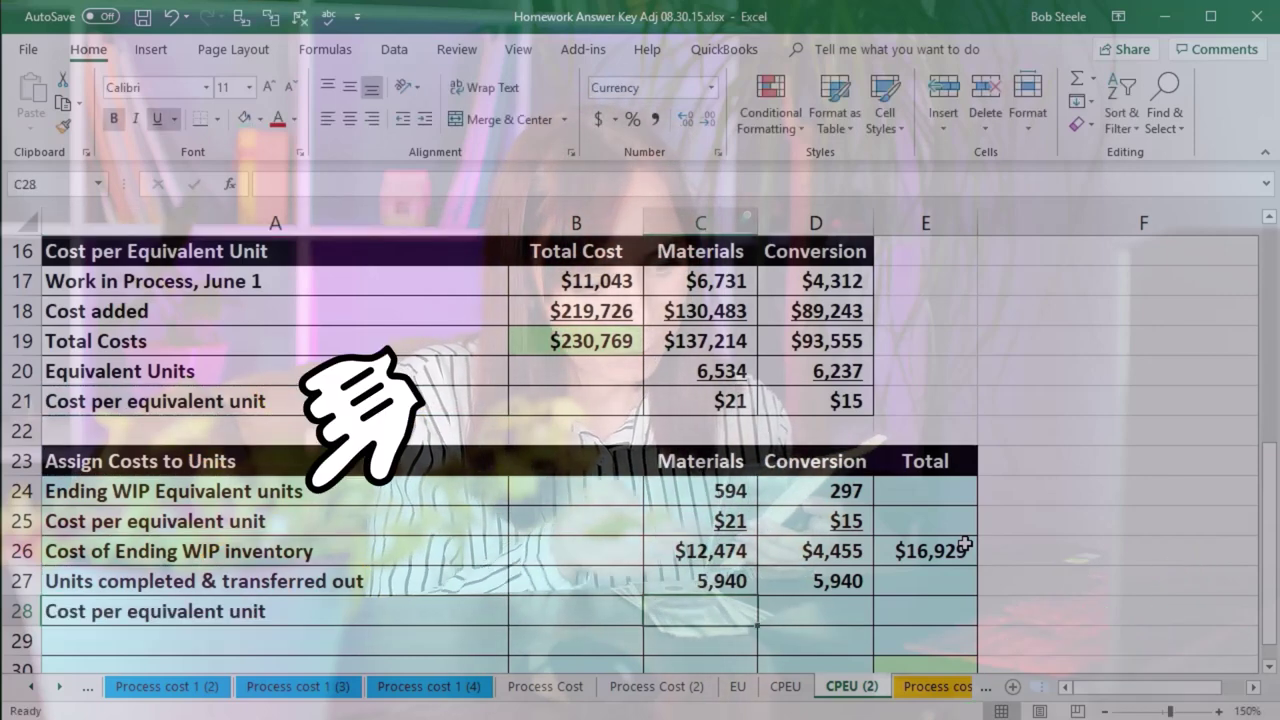
pyautogui.write('=')
pyautogui.press('Up')
pyautogui.press('Up')
pyautogui.press('Up')
pyautogui.press('Up')
pyautogui.press('Up')
pyautogui.press('Up')
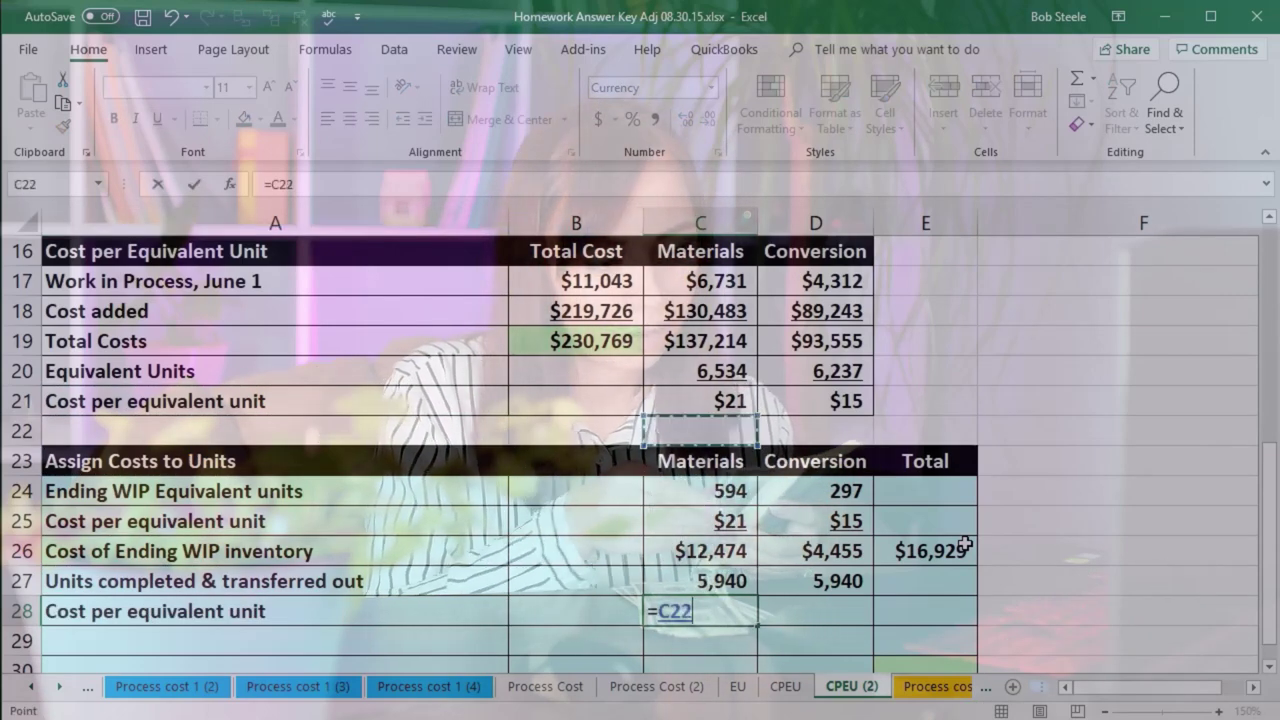
pyautogui.press('Up')
pyautogui.press('Tab')
pyautogui.write('=')
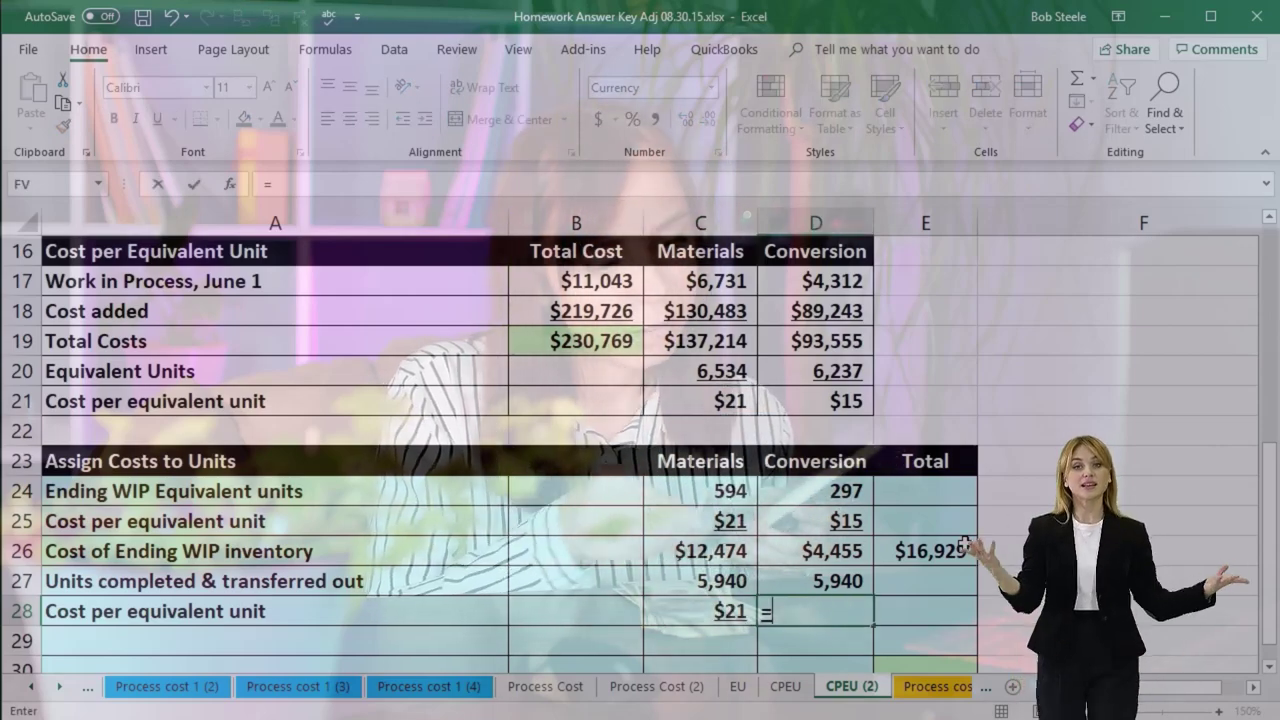
pyautogui.press('Up')
pyautogui.press('Up')
pyautogui.press('Up')
pyautogui.press('Up')
pyautogui.press('Up')
pyautogui.press('Up')
pyautogui.press('Up')
pyautogui.press('Tab')
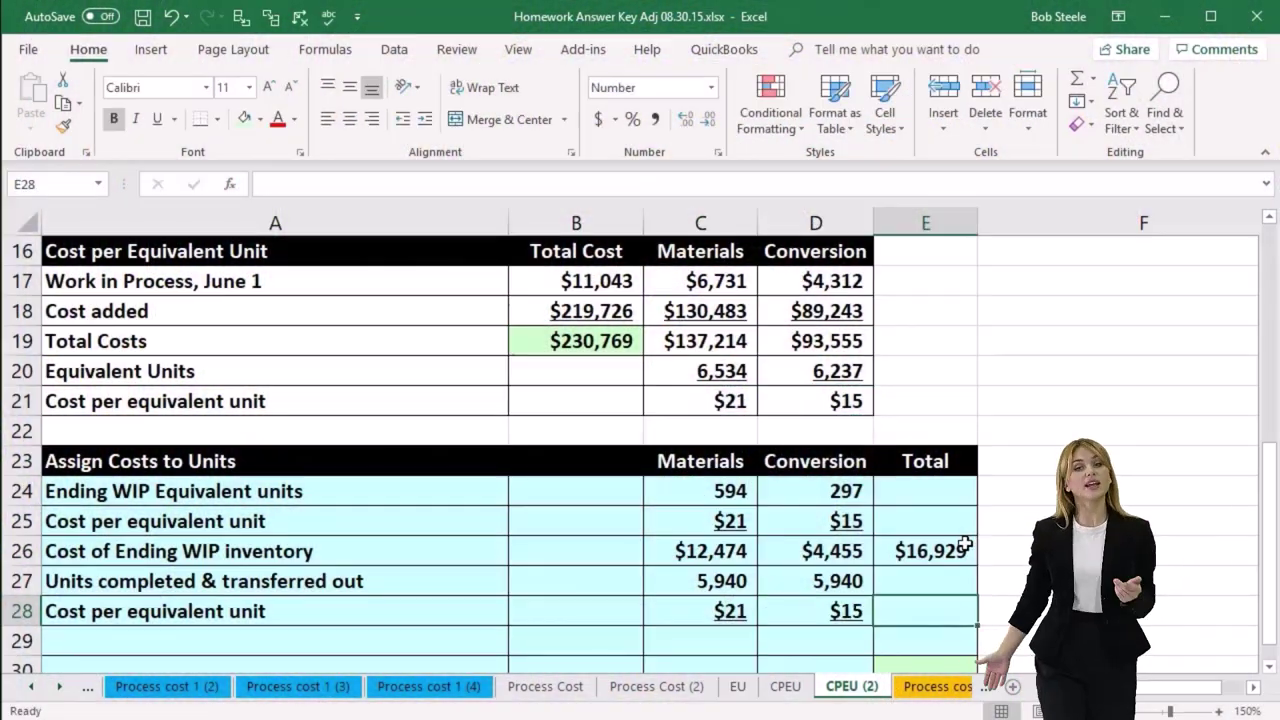
pyautogui.scroll(-1, 963, 545)
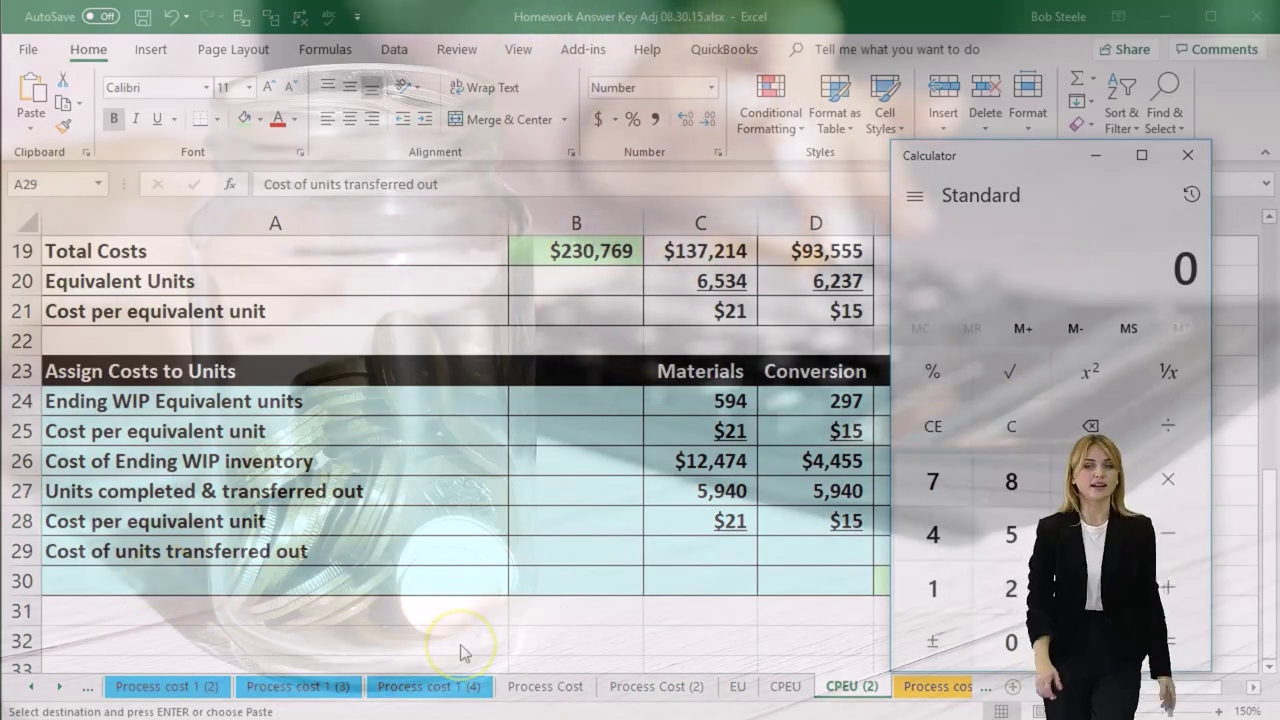
# Check 5940×21 and 5940×15 on the Calculator.
pyautogui.write('5940')
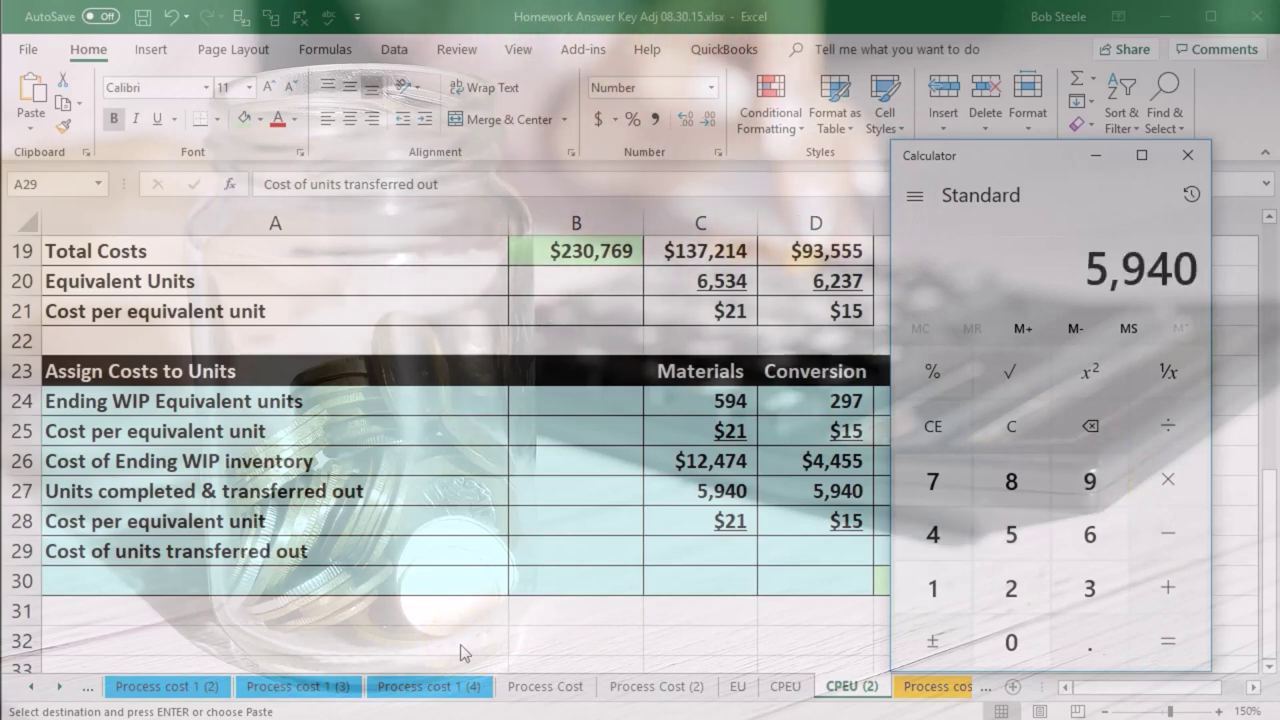
pyautogui.write('*21')
pyautogui.press('Return')
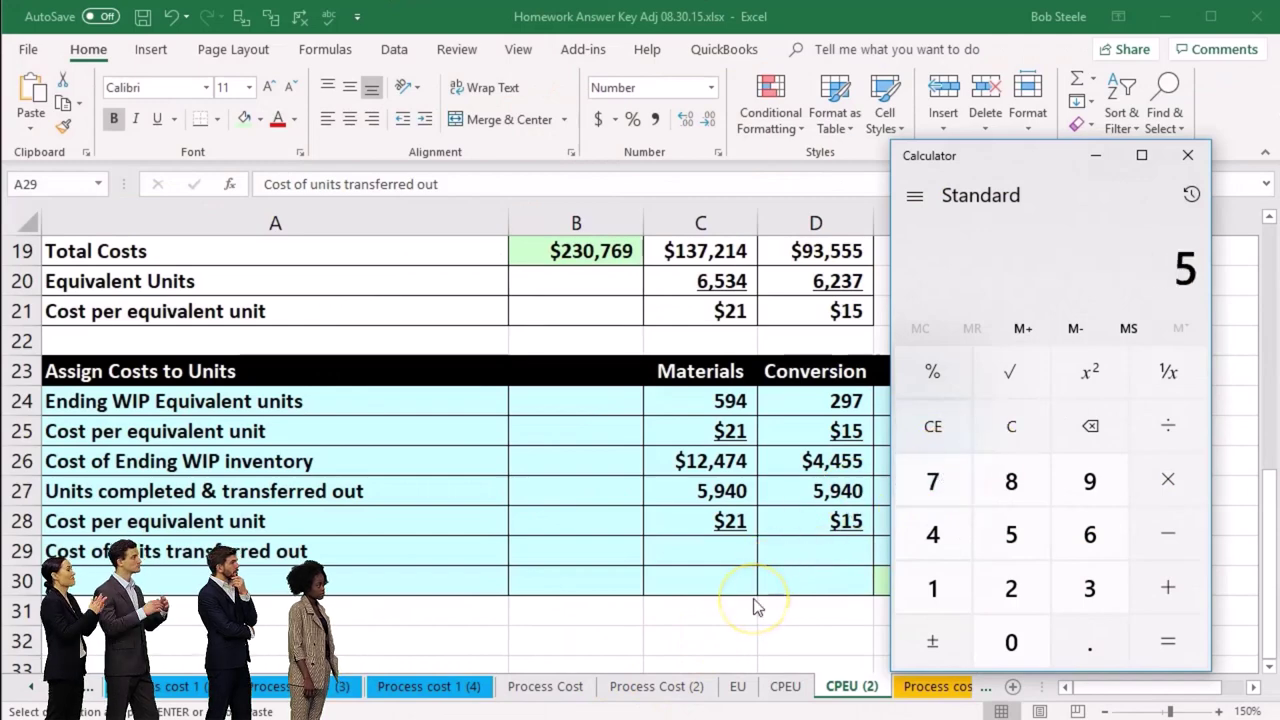
pyautogui.write('940')
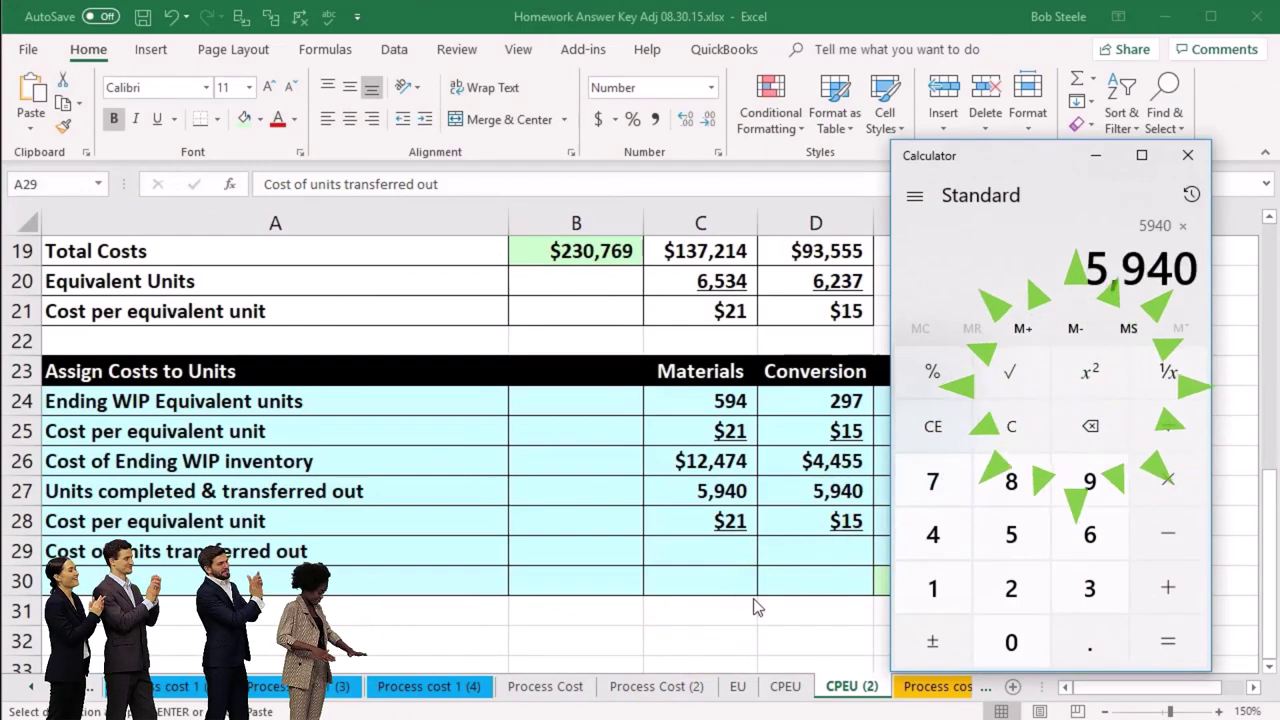
pyautogui.write('*15=')
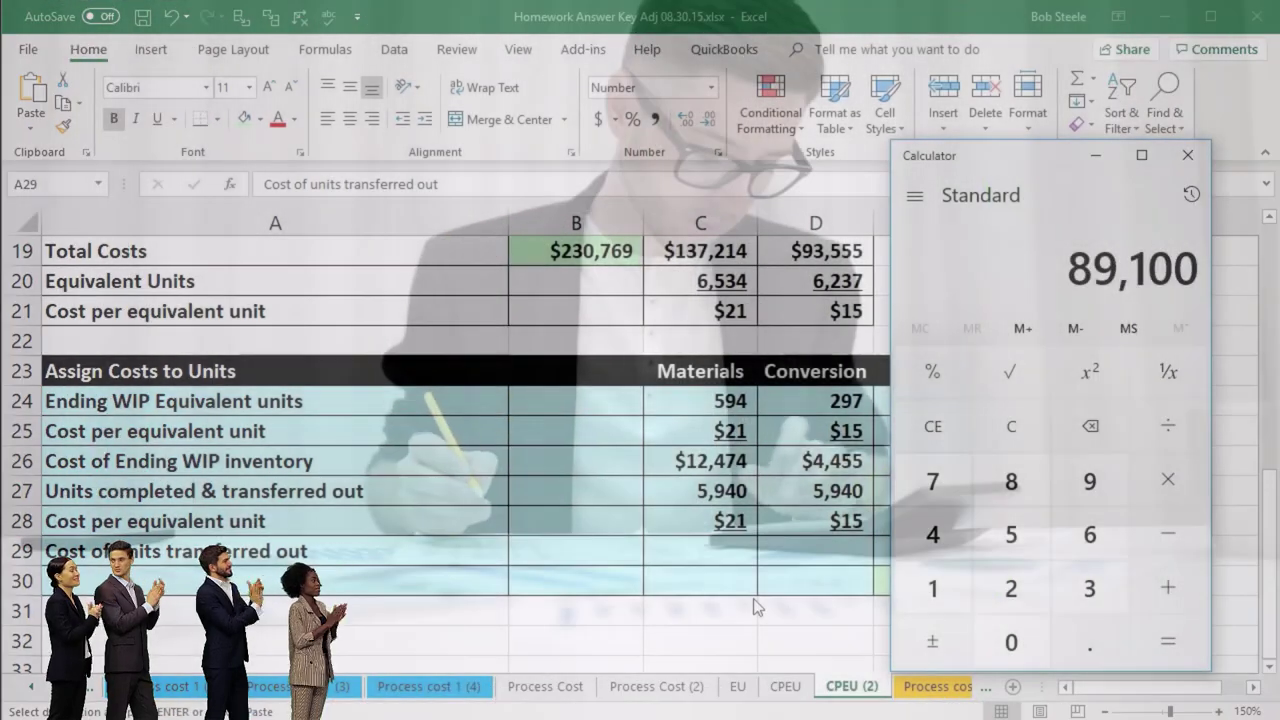
pyautogui.click(1188, 155)
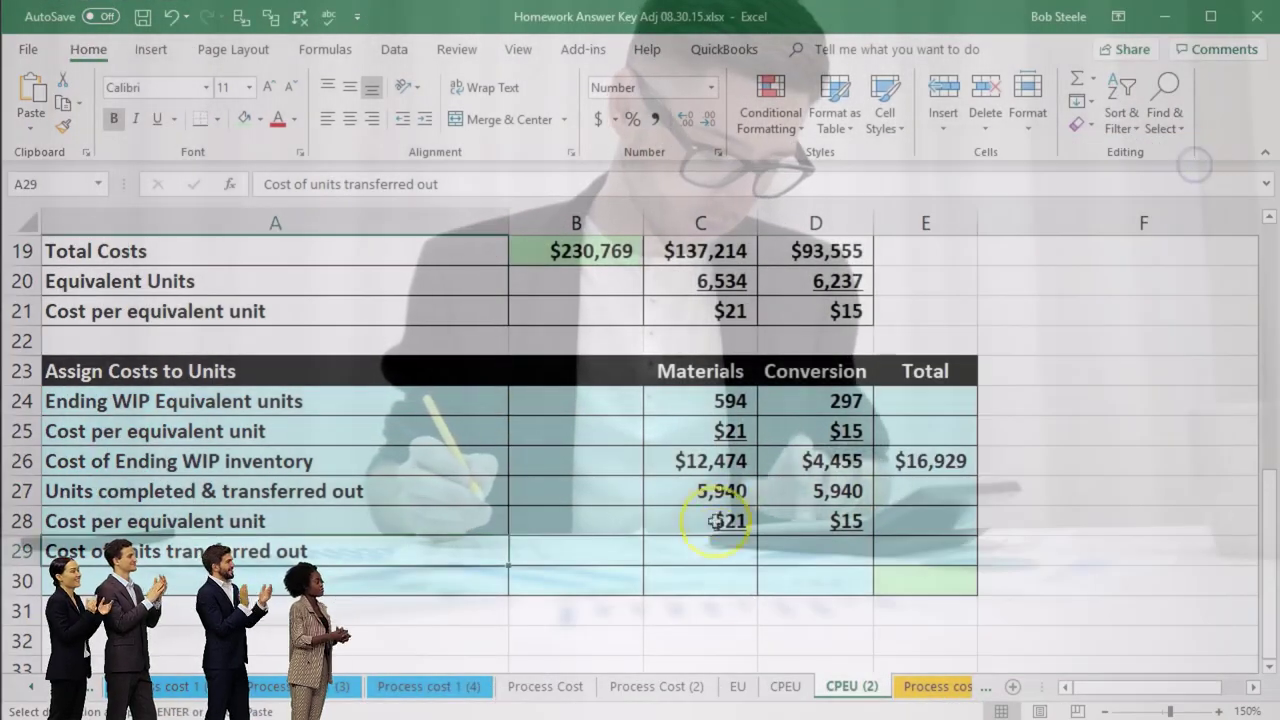
# Enter =C27*C28 and =D27*D28 for transferred-out costs of $124,740 and $89,100.
pyautogui.click(700, 550)
pyautogui.write('=')
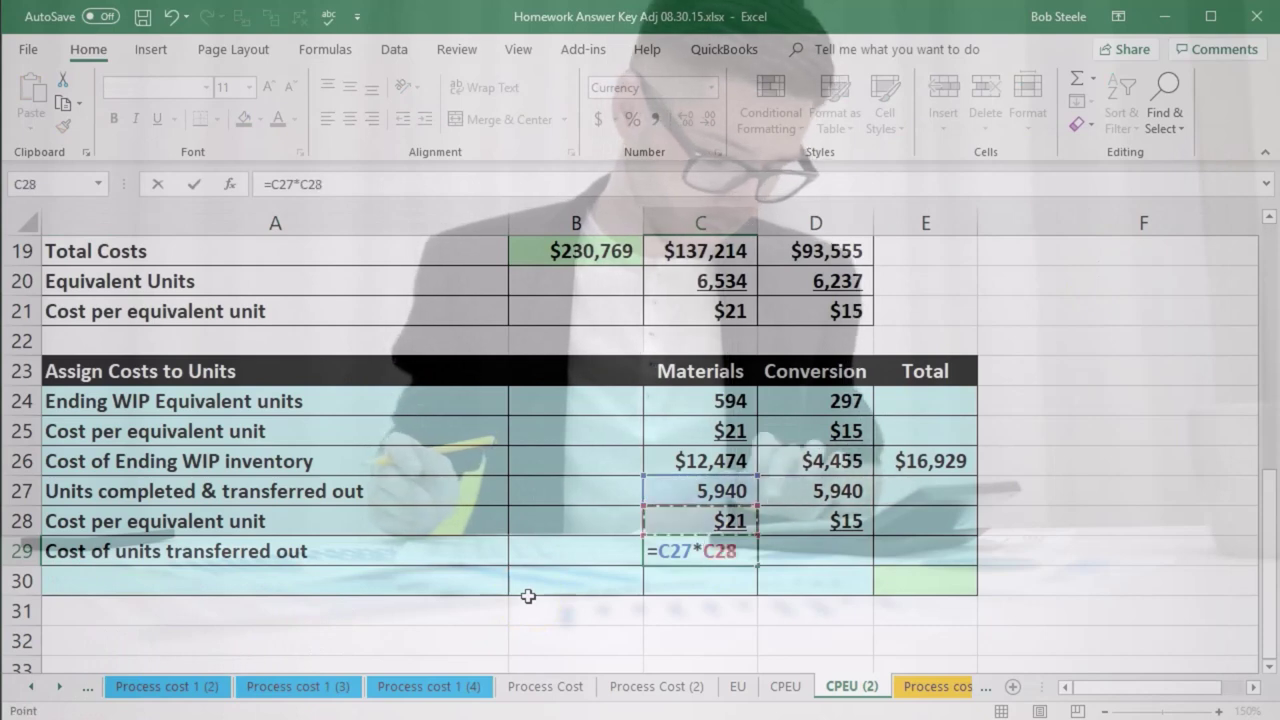
pyautogui.press('Tab')
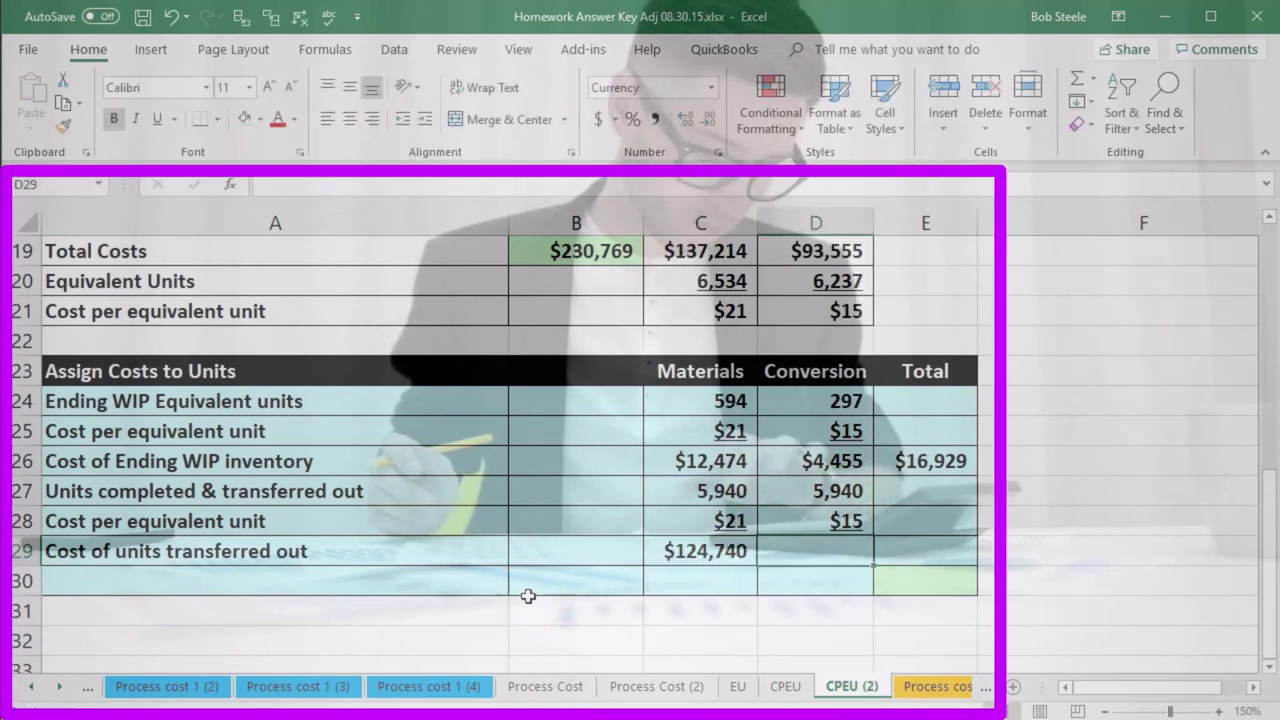
pyautogui.write('=')
pyautogui.press('Up')
pyautogui.press('Up')
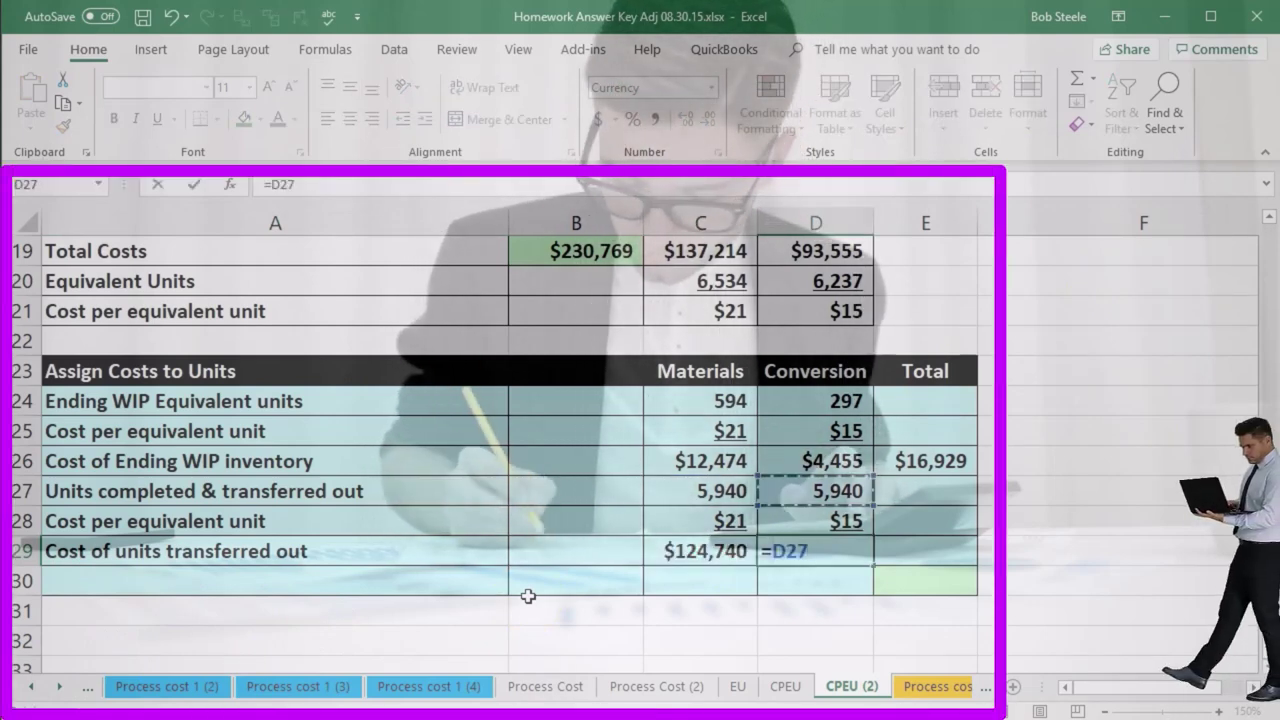
pyautogui.write('*')
pyautogui.click(805, 520)
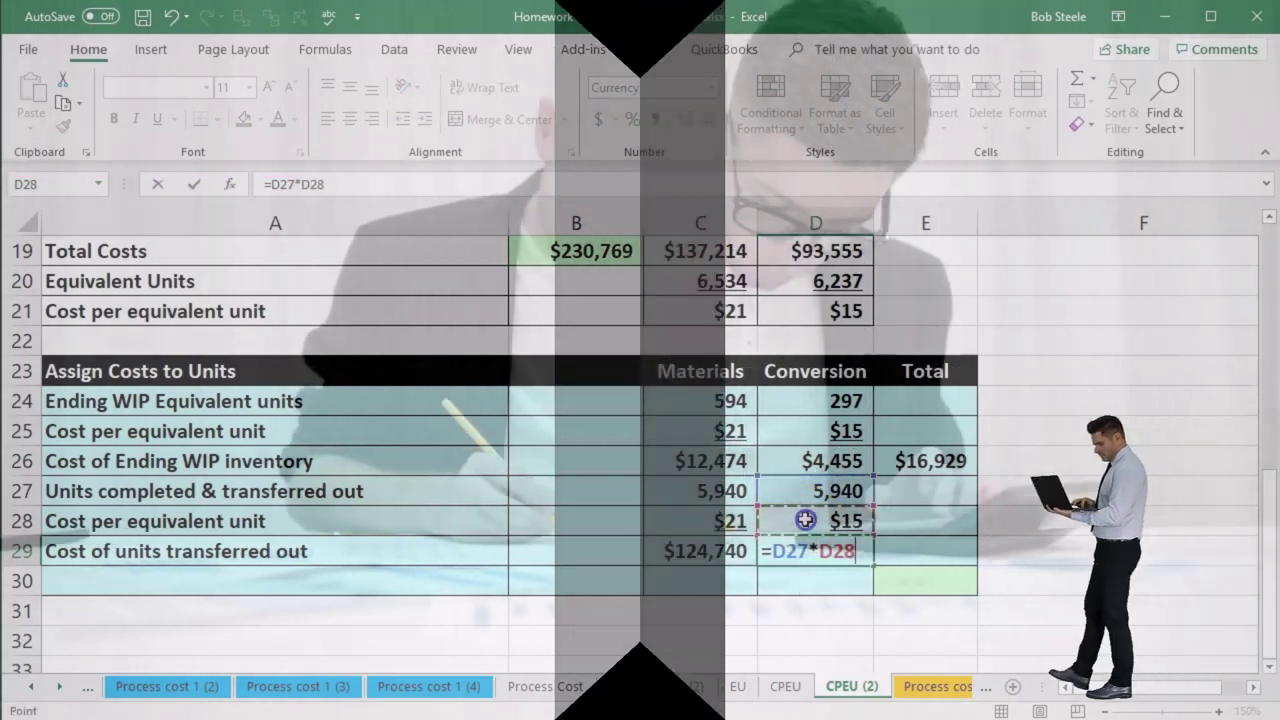
pyautogui.hotkey('shift', 'Tab')
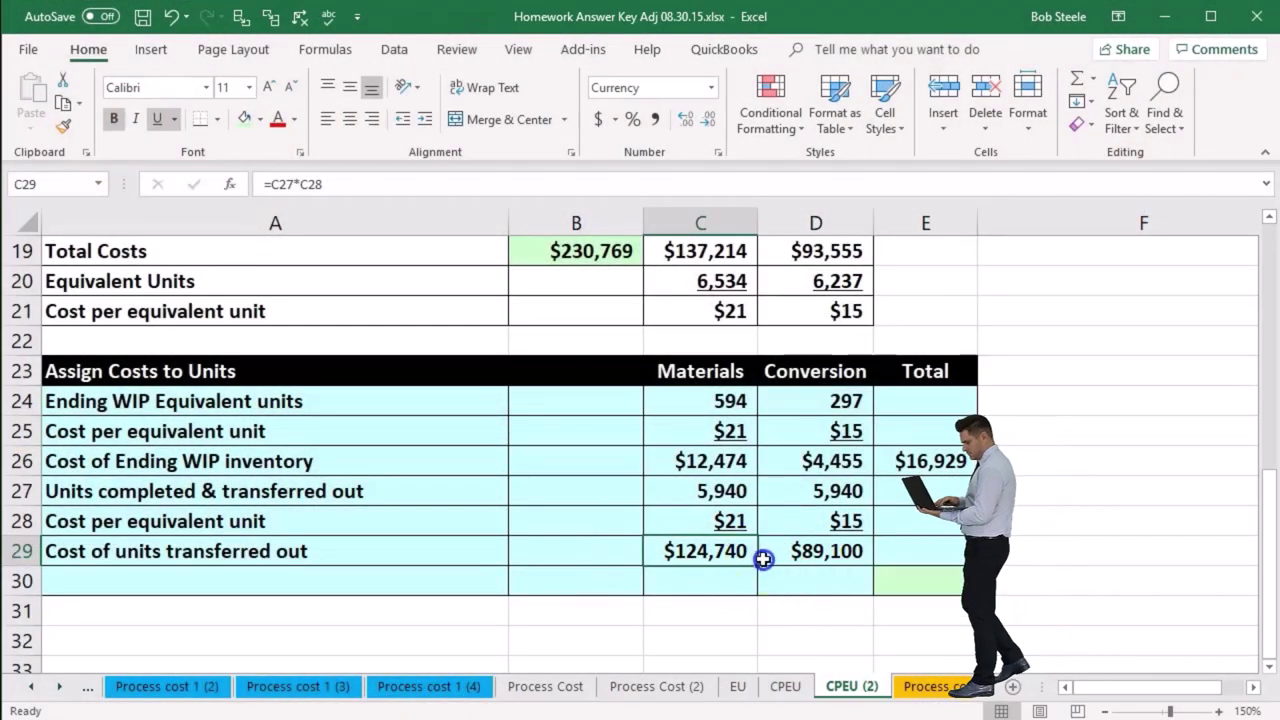
pyautogui.keyDown('shift'); pyautogui.click(763, 560); pyautogui.keyUp('shift')
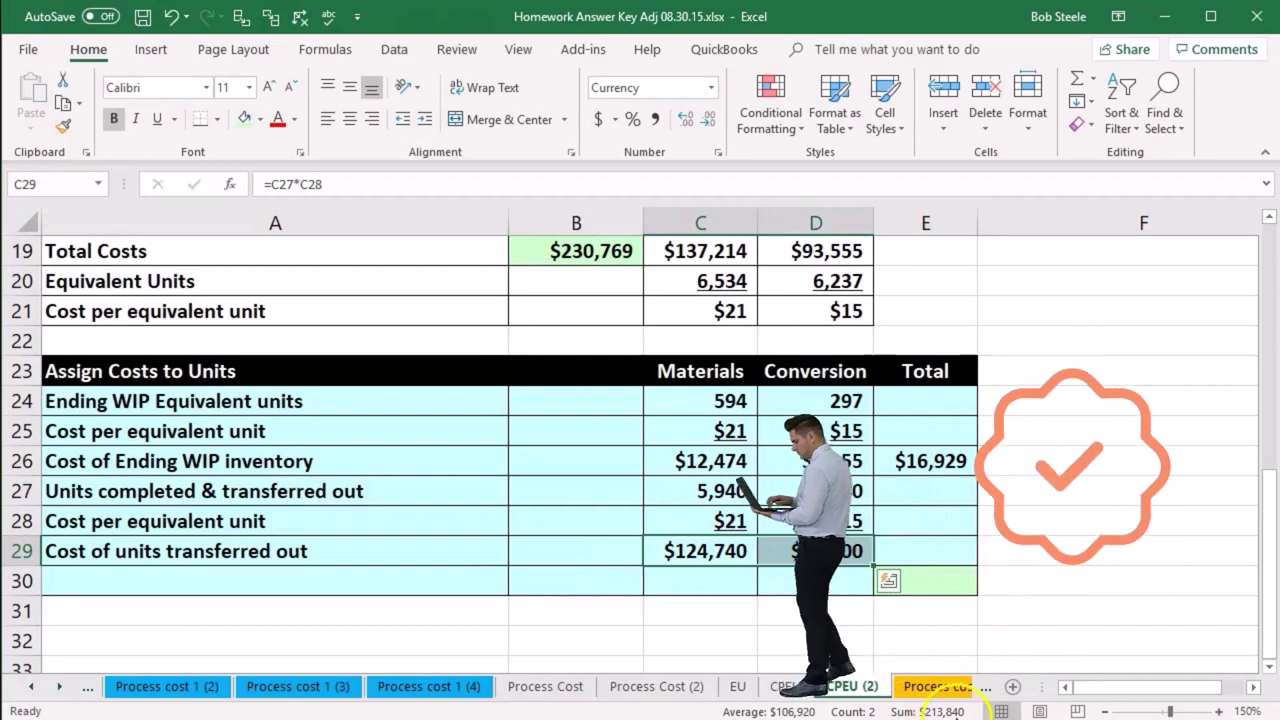
pyautogui.click(944, 551)
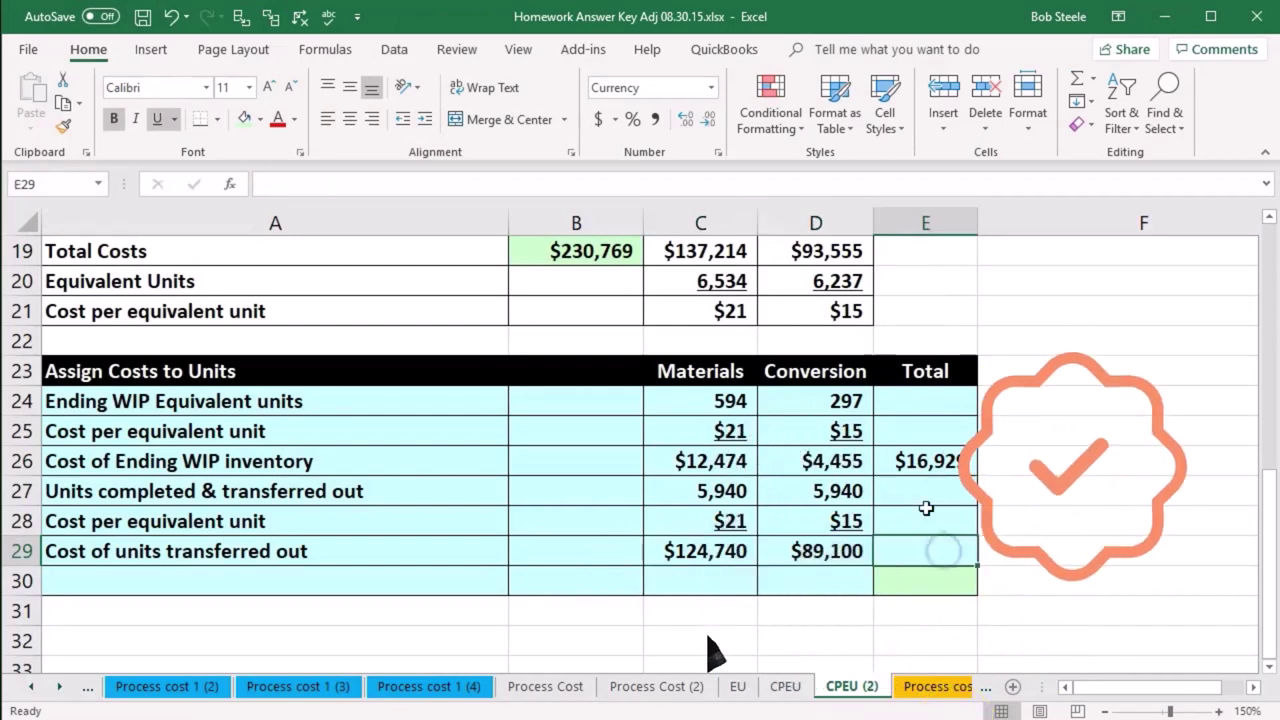
# Enter =SUM(C29:D29) in E29 for a $213,840 transferred-out total.
pyautogui.write('=sum(')
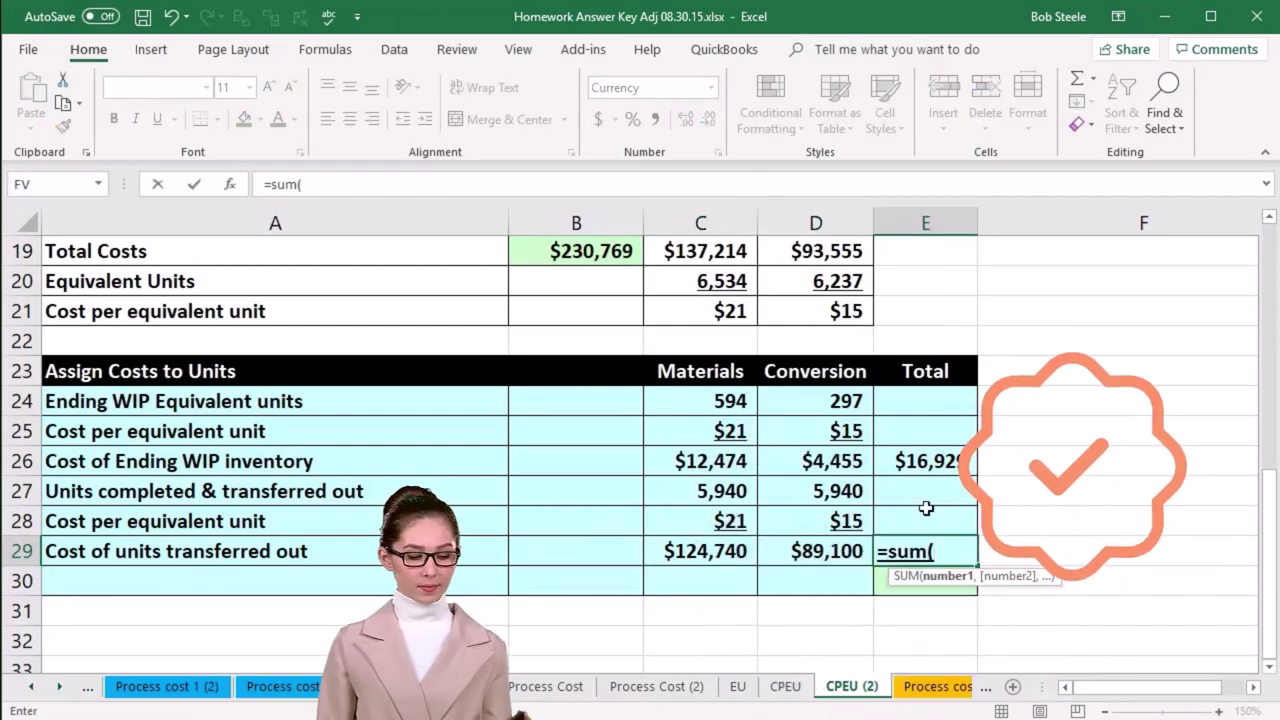
pyautogui.press('Left')
pyautogui.hotkey('shift', 'Left')
pyautogui.press('Return')
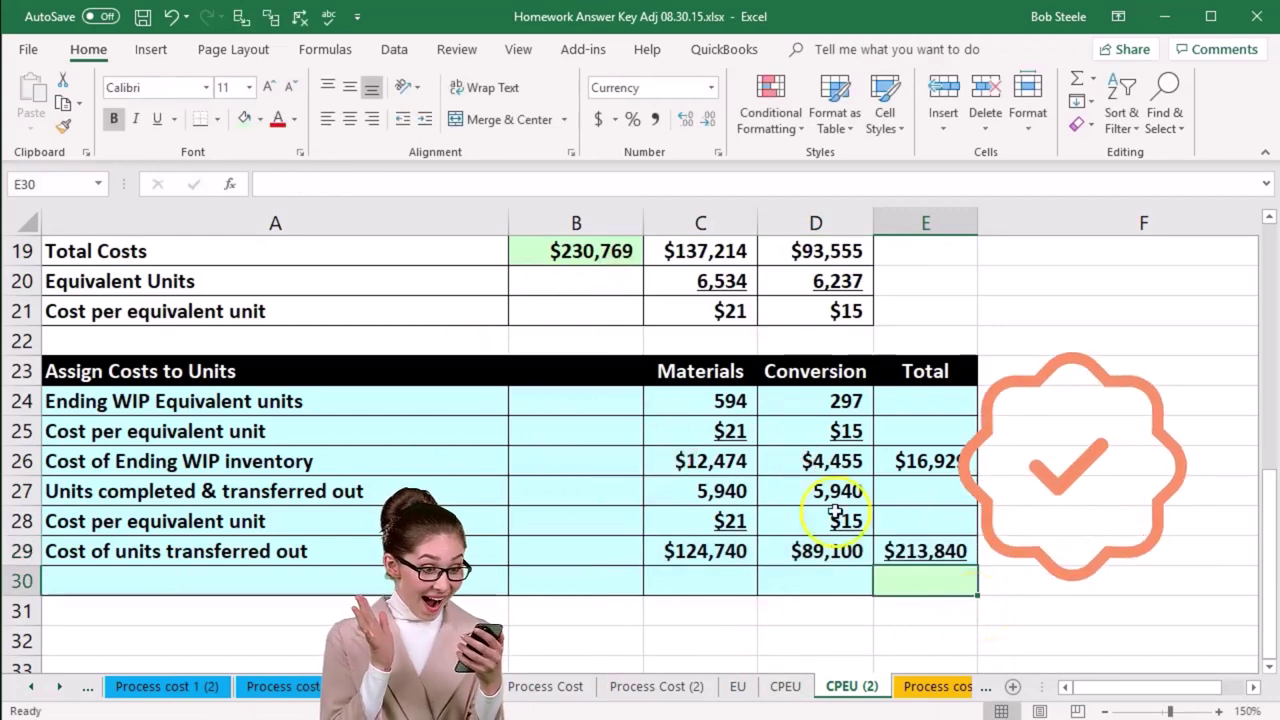
# Review the B19 total costs, June 1 work in process, and unit rows above.
pyautogui.click(575, 251)
pyautogui.scroll(1, 755, 450)
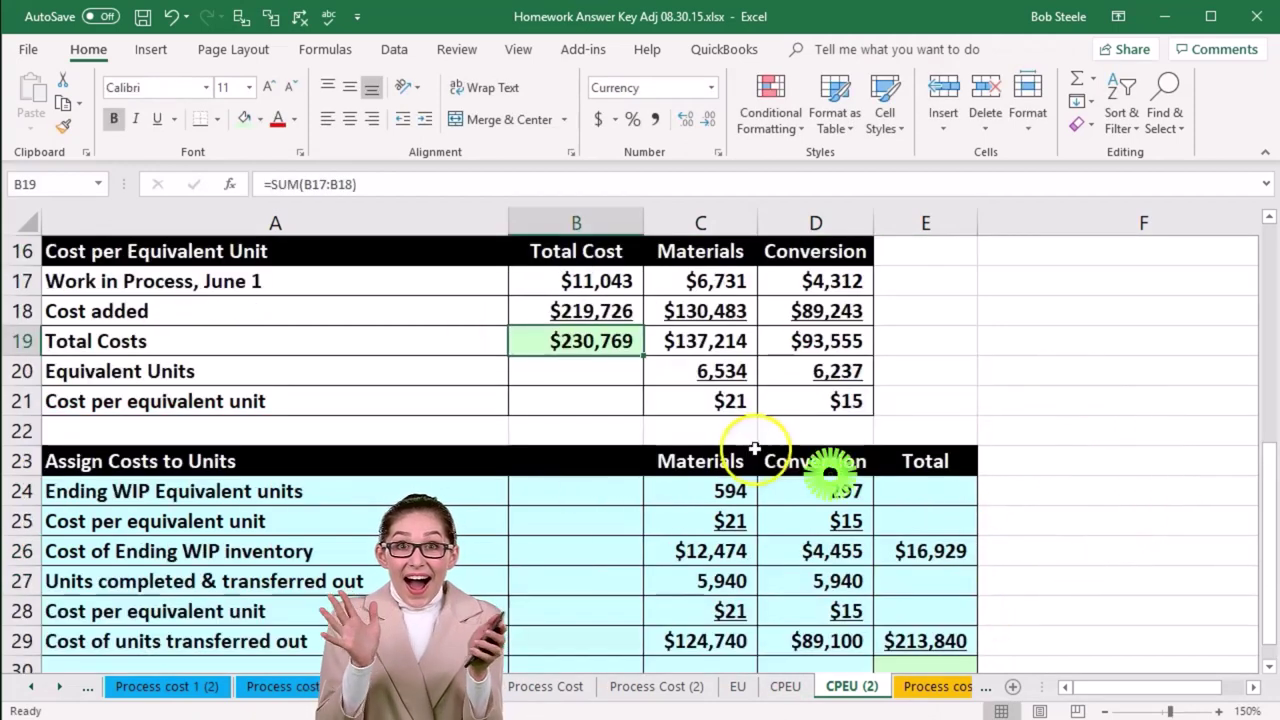
pyautogui.click(568, 282)
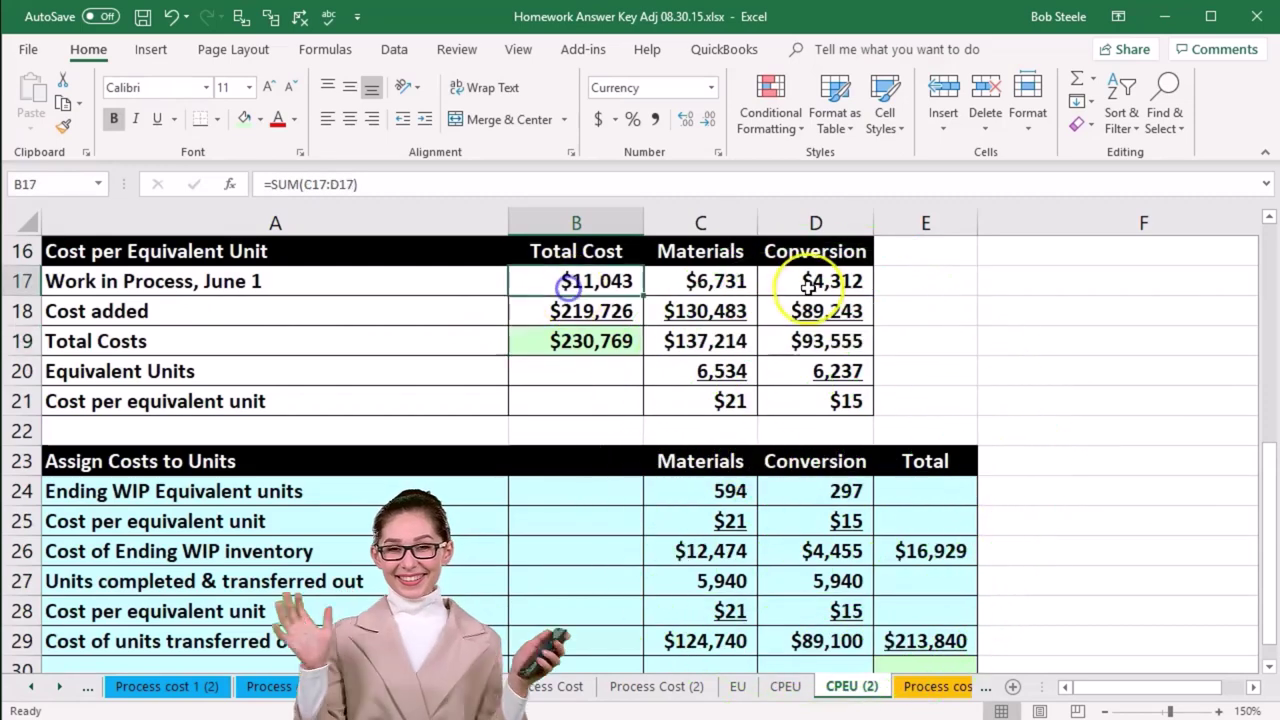
pyautogui.press('Down')
pyautogui.press('Down')
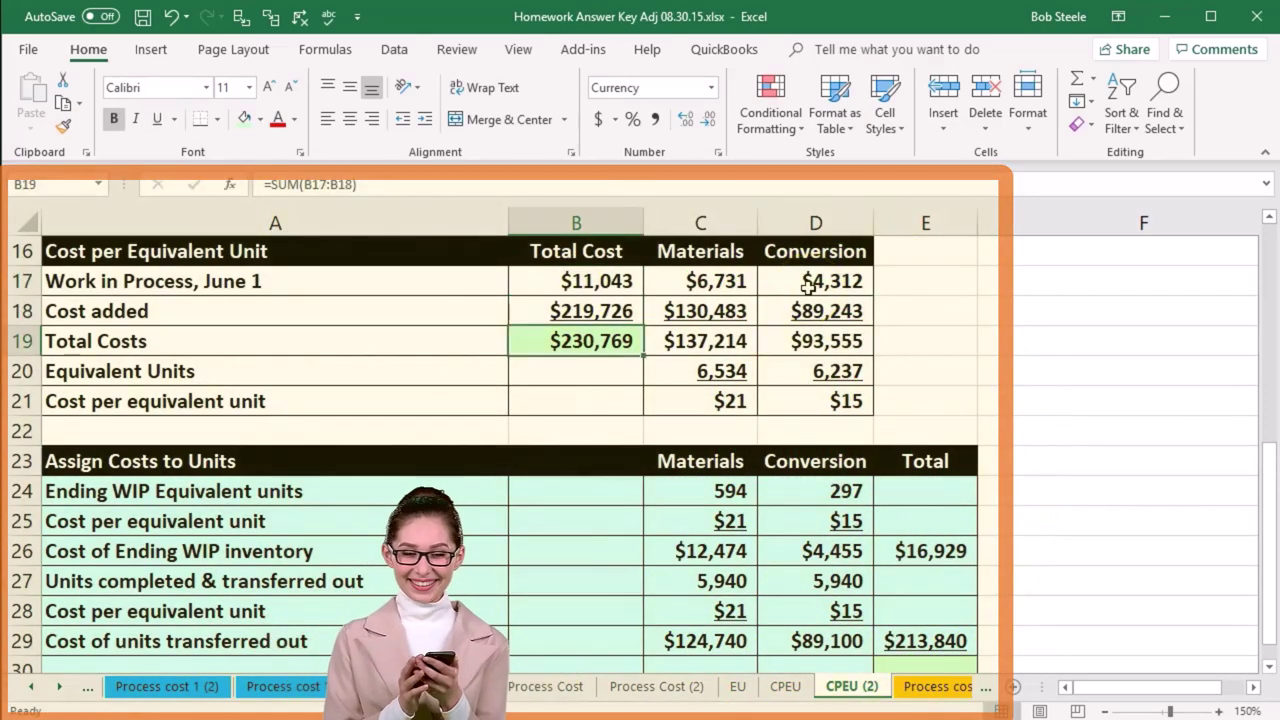
pyautogui.scroll(2, 790, 457)
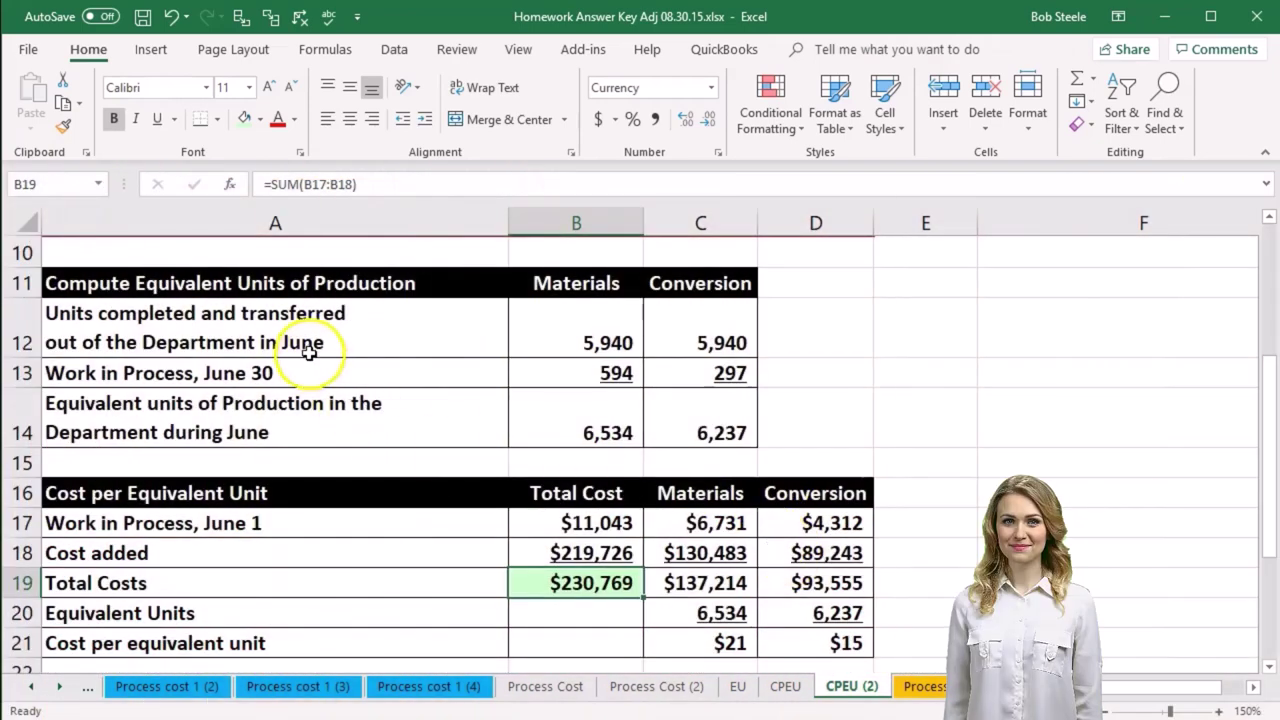
pyautogui.click(297, 336)
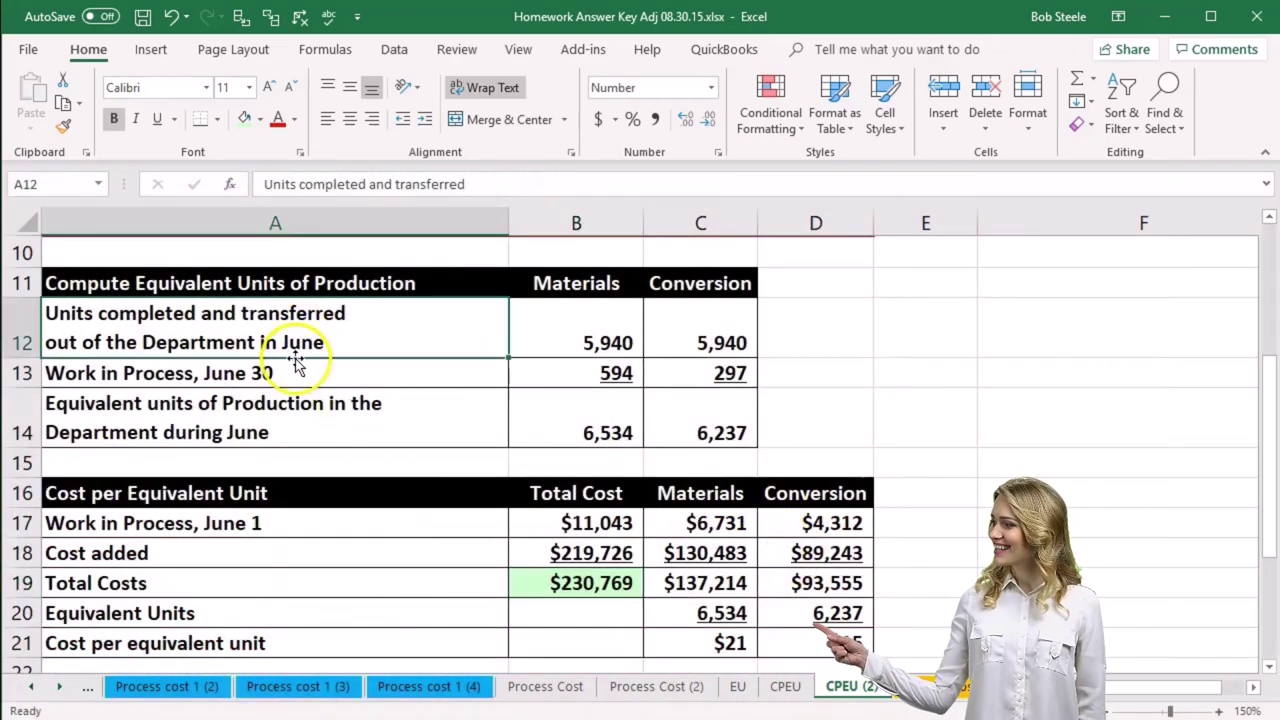
pyautogui.click(290, 372)
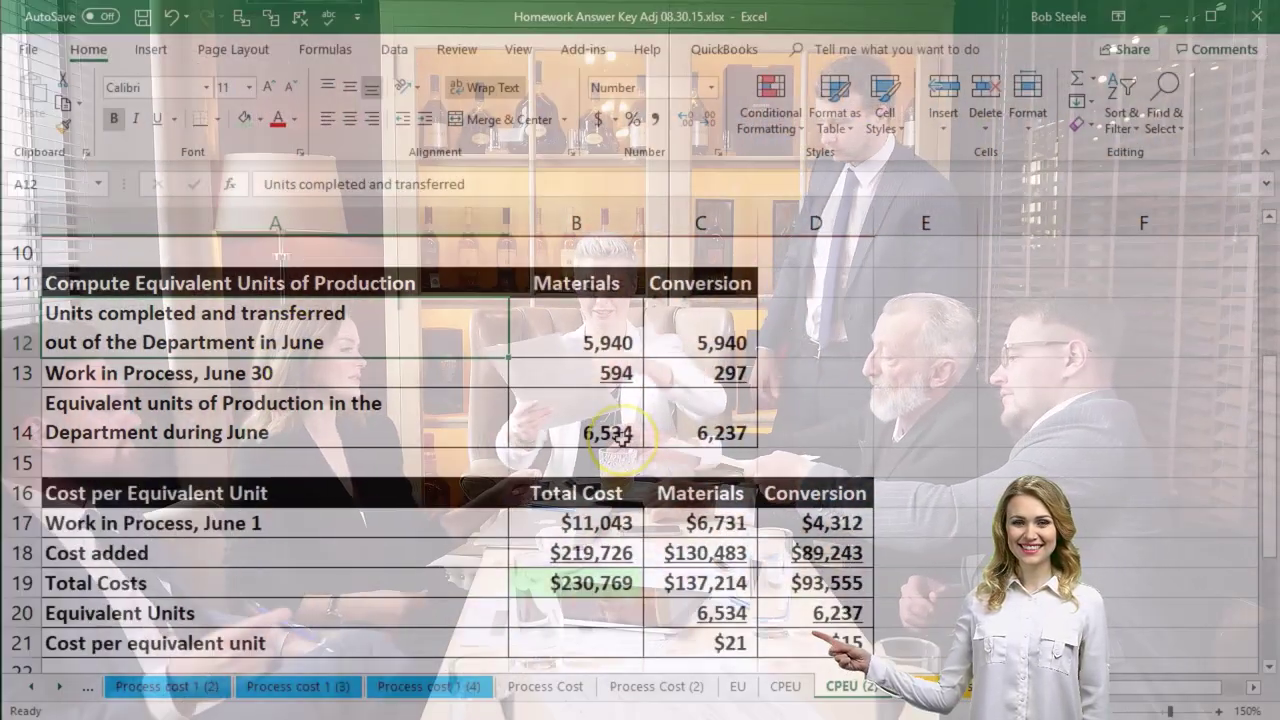
pyautogui.scroll(-3, 622, 438)
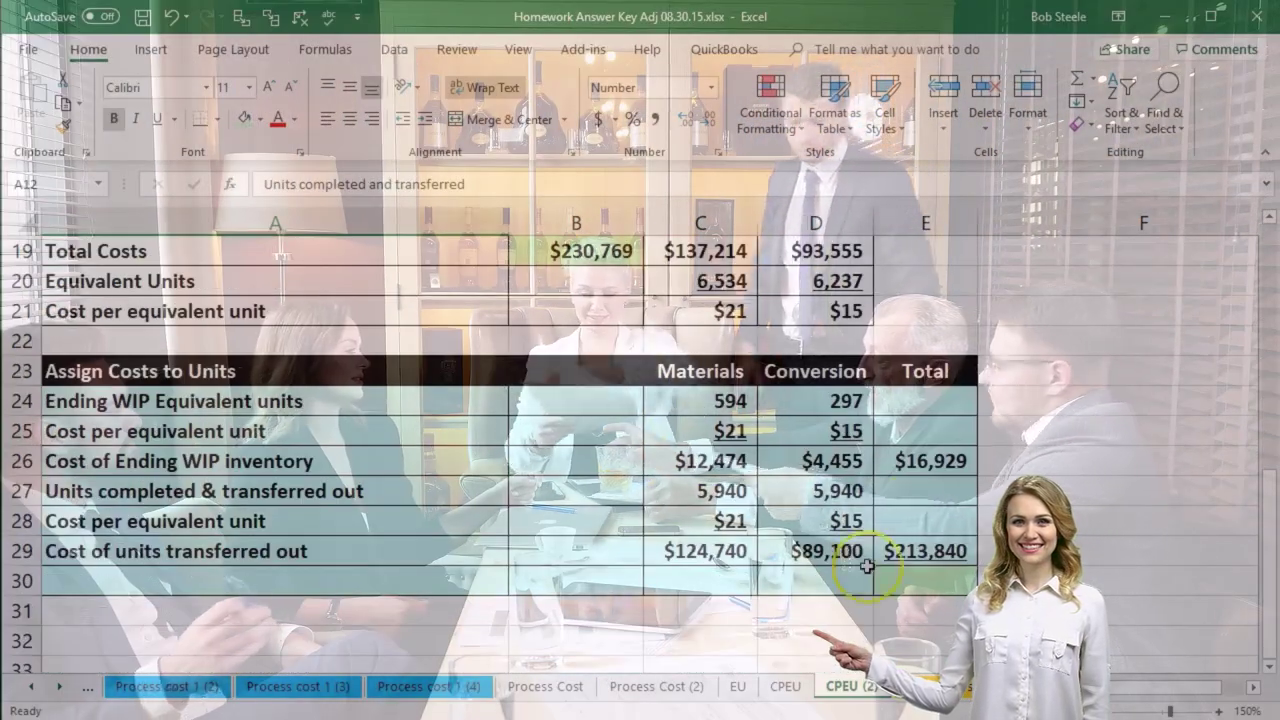
# Sum E25:E29 in E30 to $230,769 and compare it with total costs in B19.
pyautogui.click(932, 464)
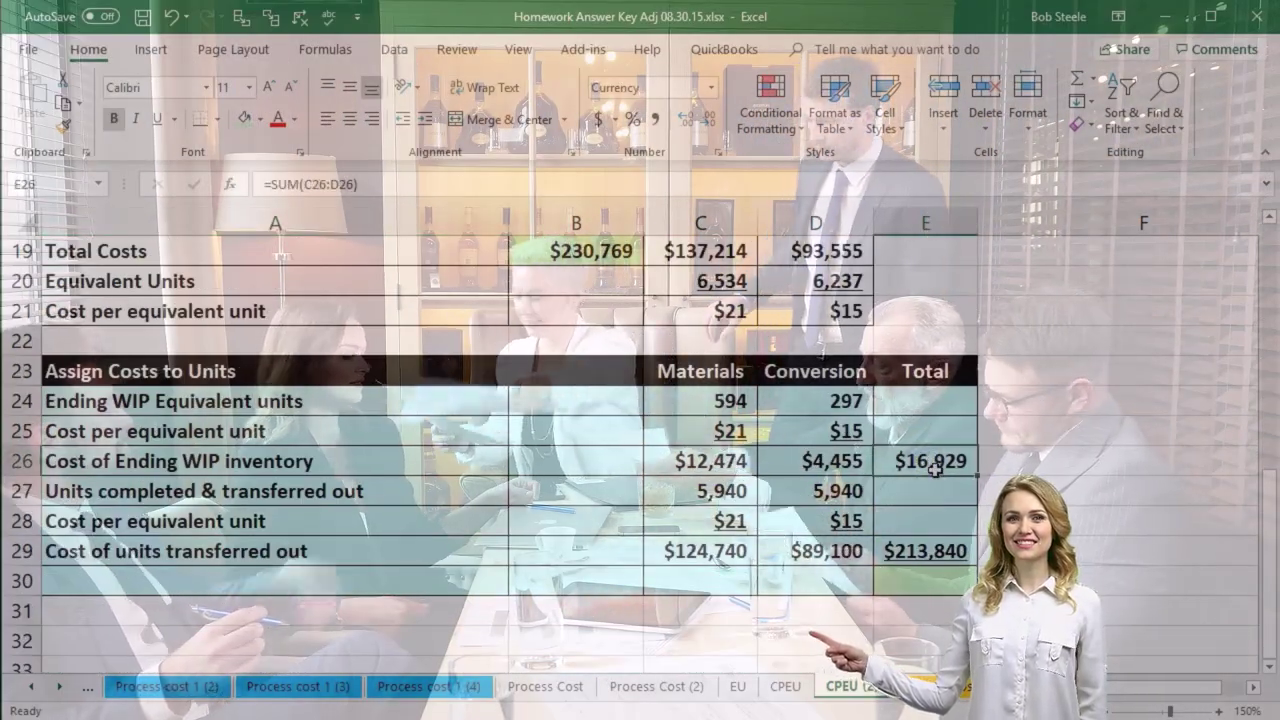
pyautogui.click(930, 548)
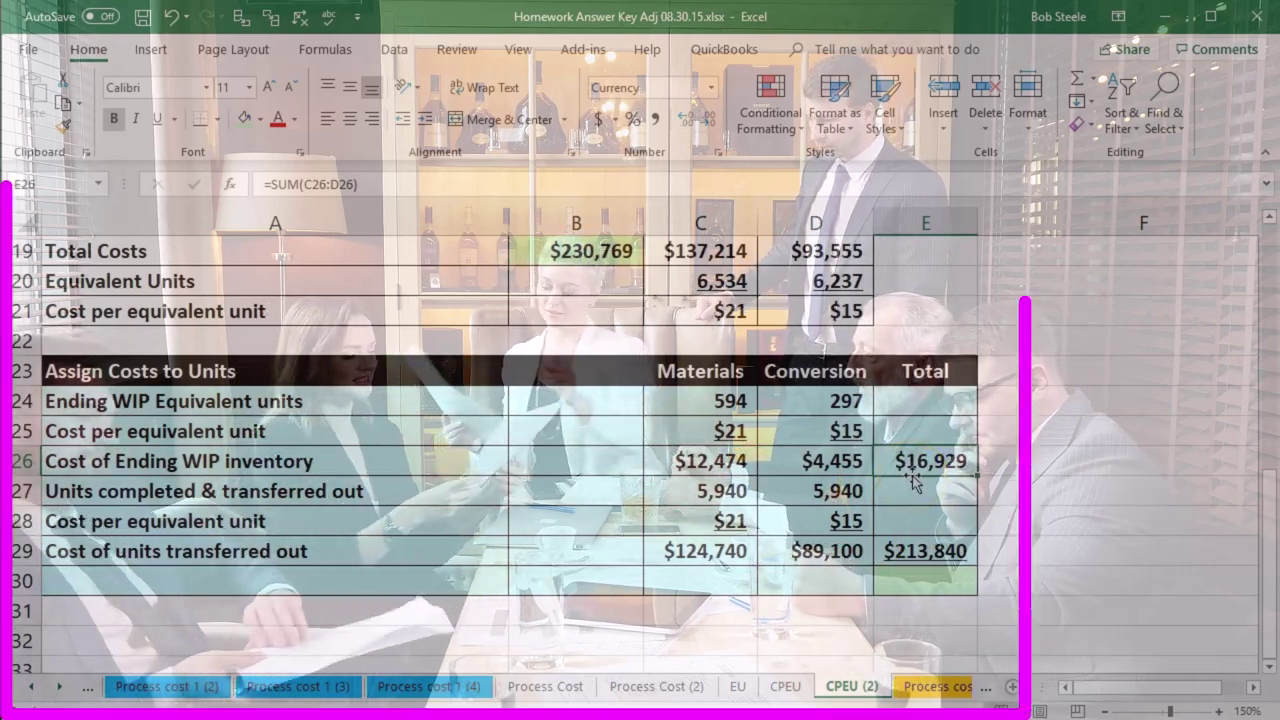
pyautogui.click(940, 551)
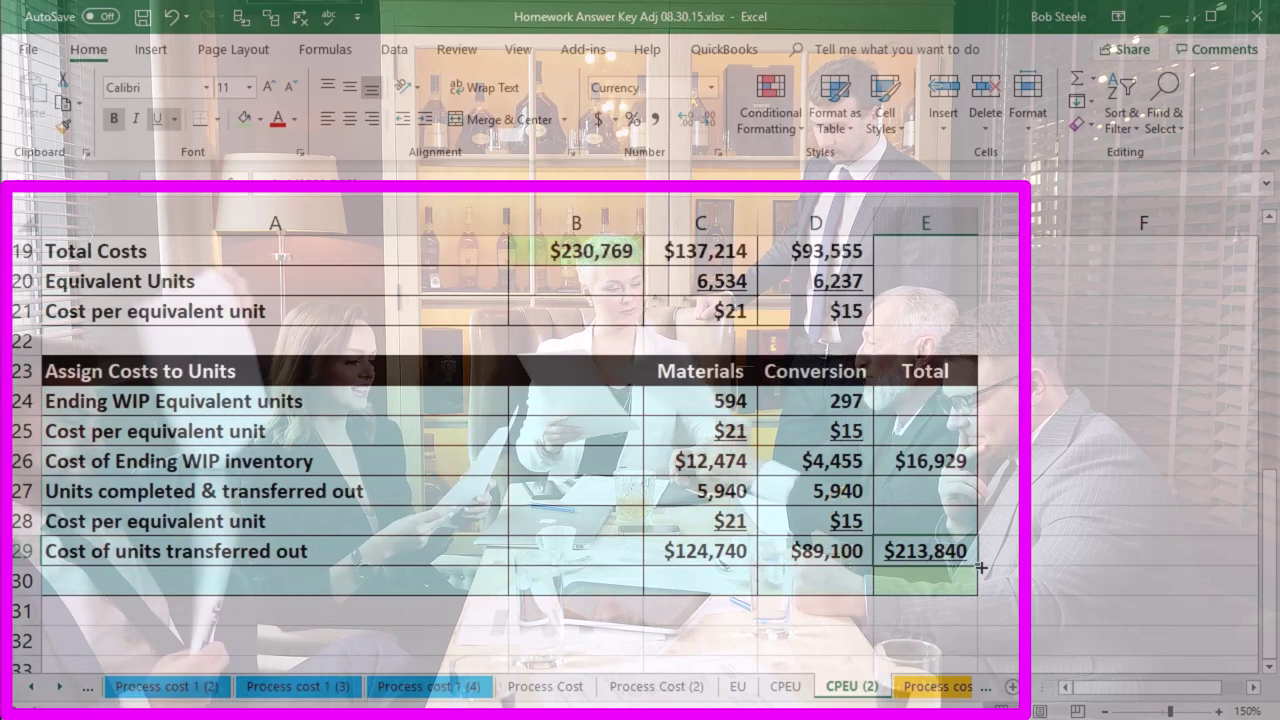
pyautogui.click(963, 575)
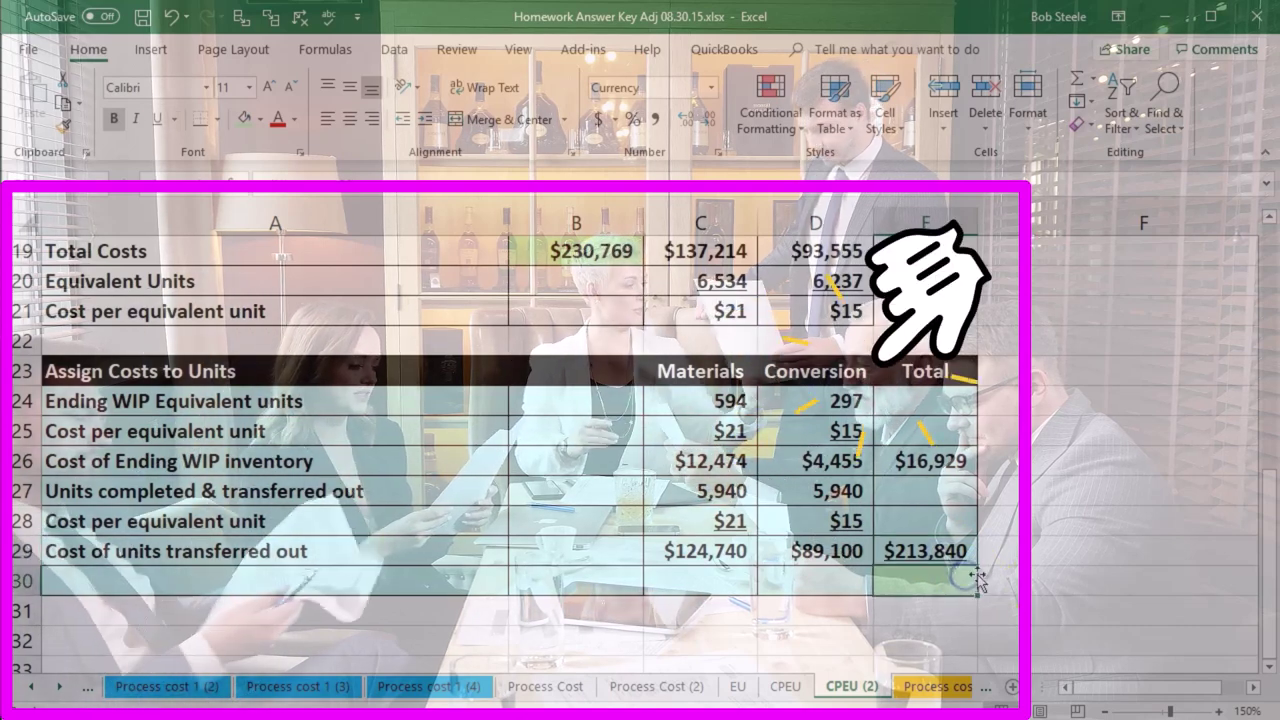
pyautogui.write('=sum(')
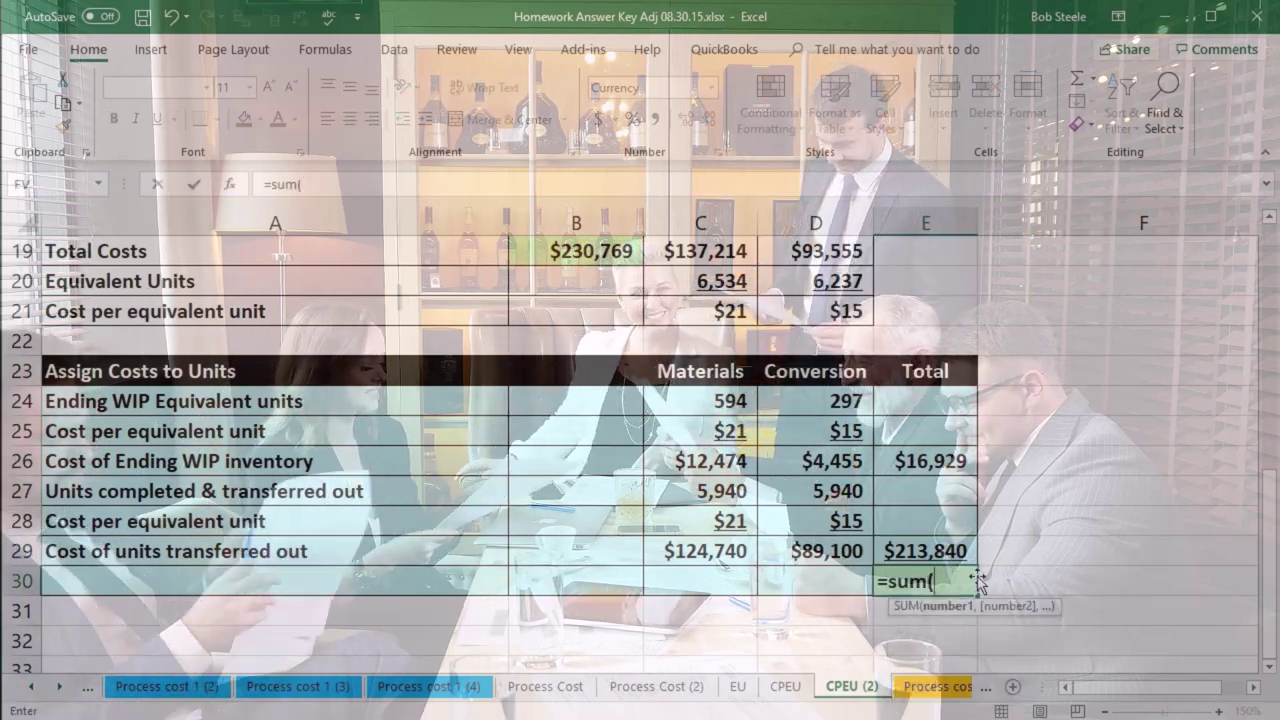
pyautogui.press('Up')
pyautogui.hotkey('shift', 'Up')
pyautogui.hotkey('shift', 'Up')
pyautogui.hotkey('shift', 'Up')
pyautogui.hotkey('shift', 'Up')
pyautogui.press('Return')
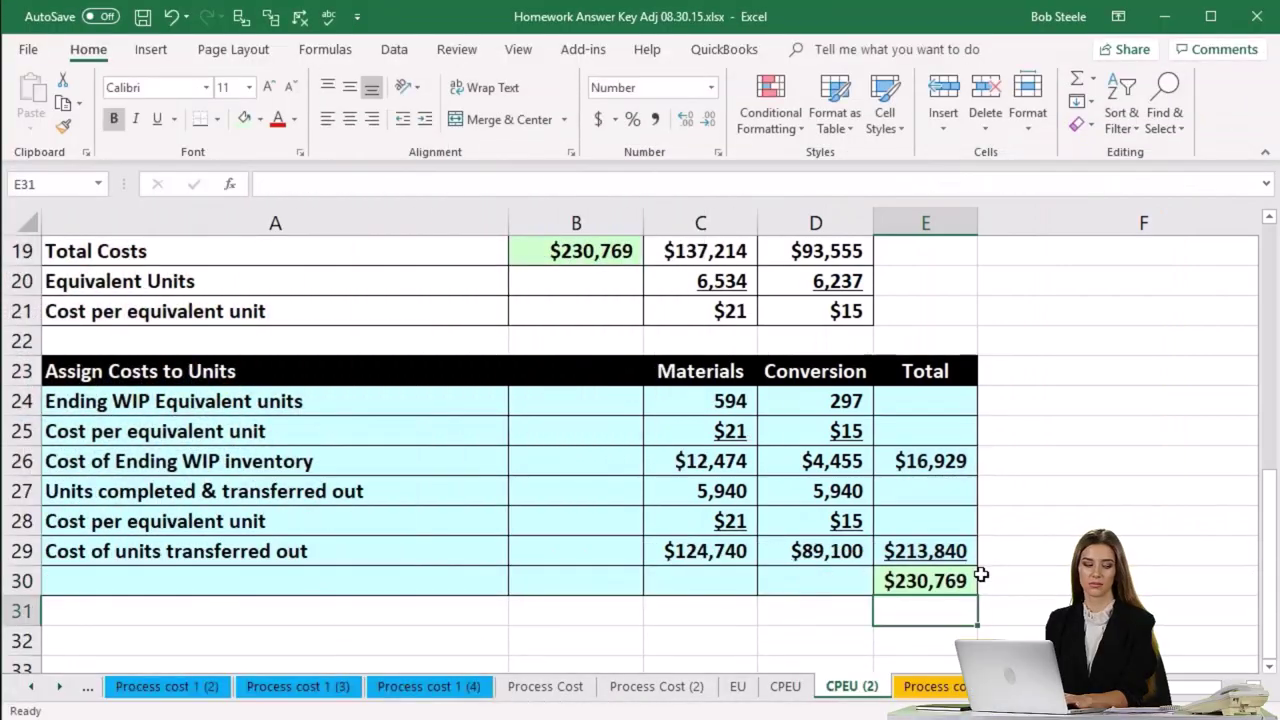
pyautogui.click(596, 262)
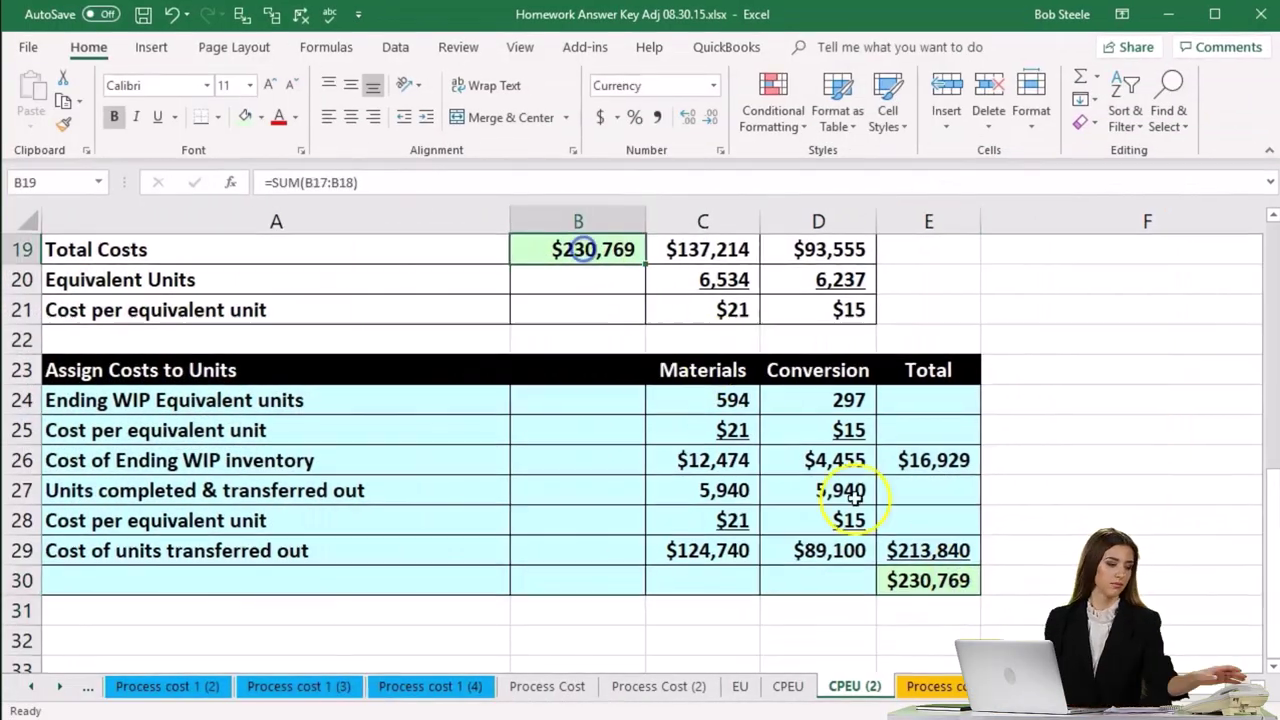
pyautogui.click(955, 576)
pyautogui.scroll(1, 723, 413)
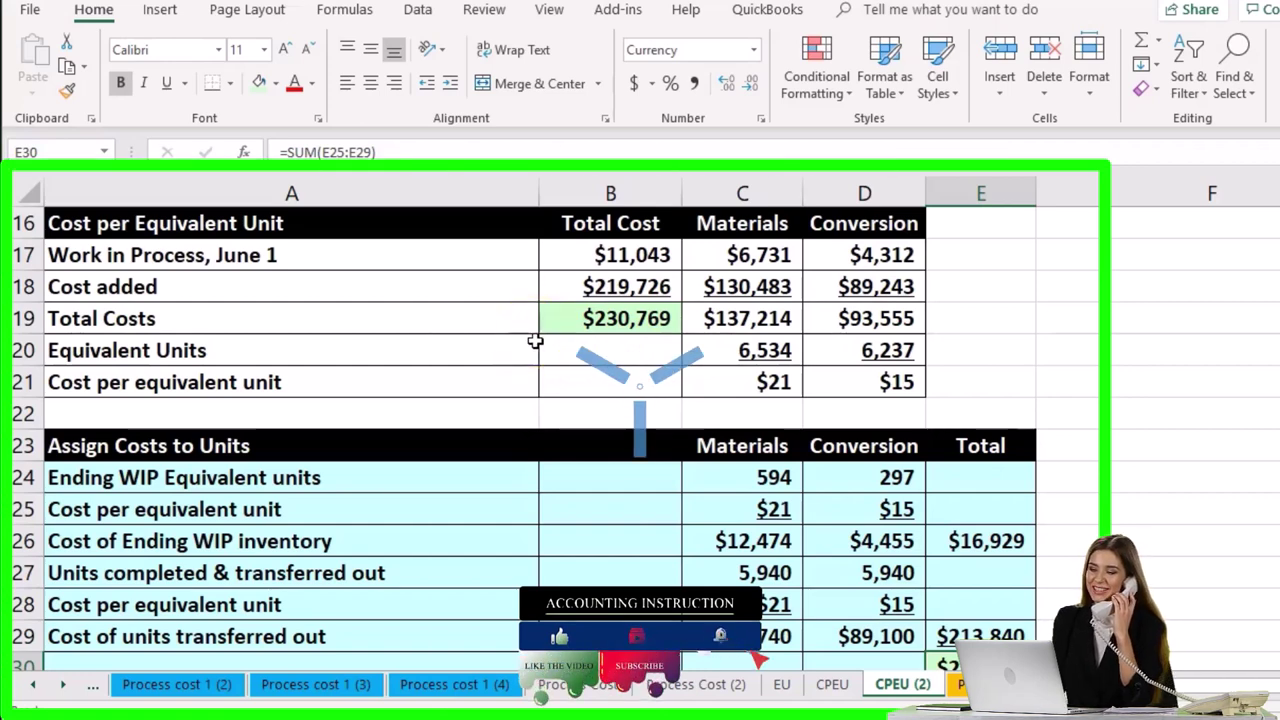
pyautogui.click(756, 385)
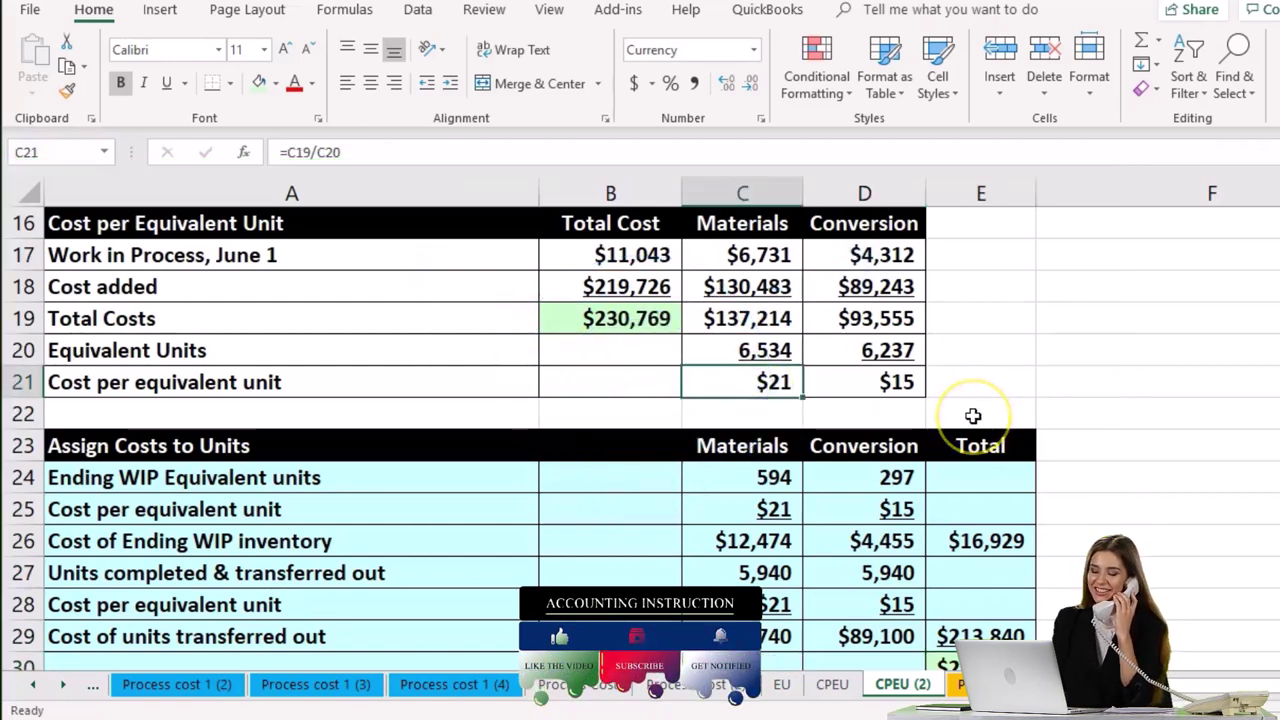
pyautogui.click(648, 319)
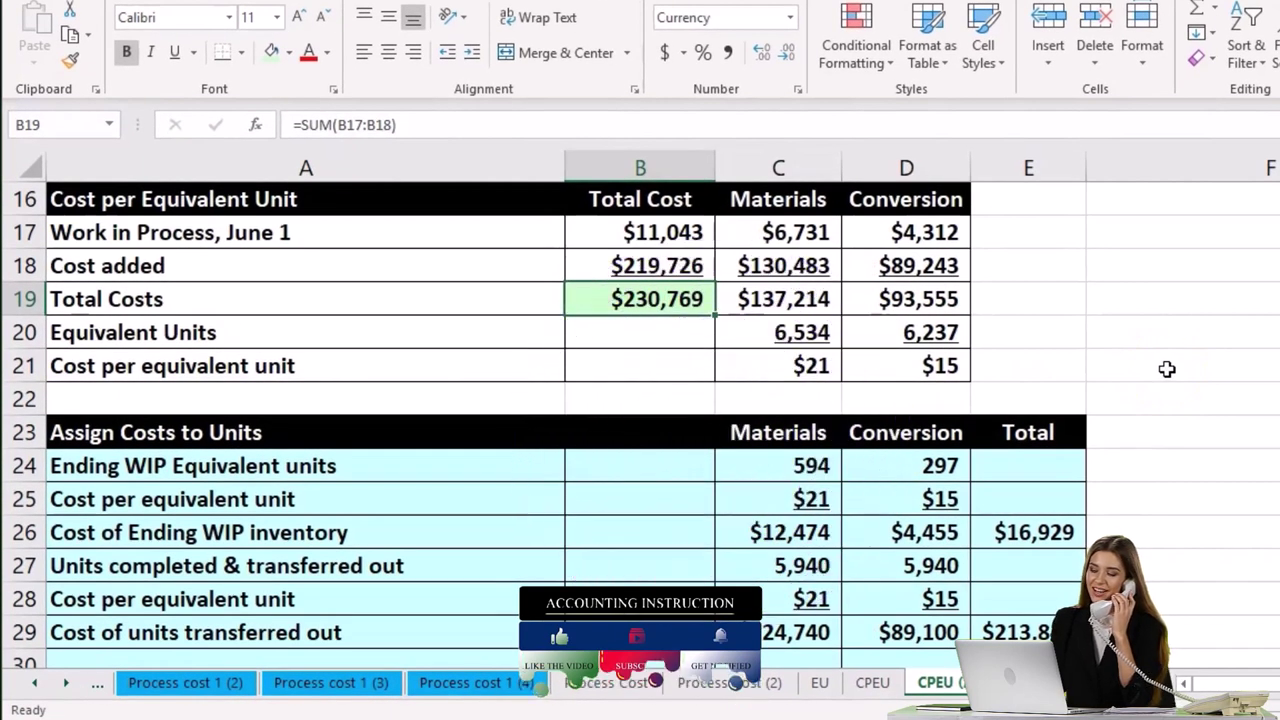
pyautogui.scroll(2, 1167, 368)
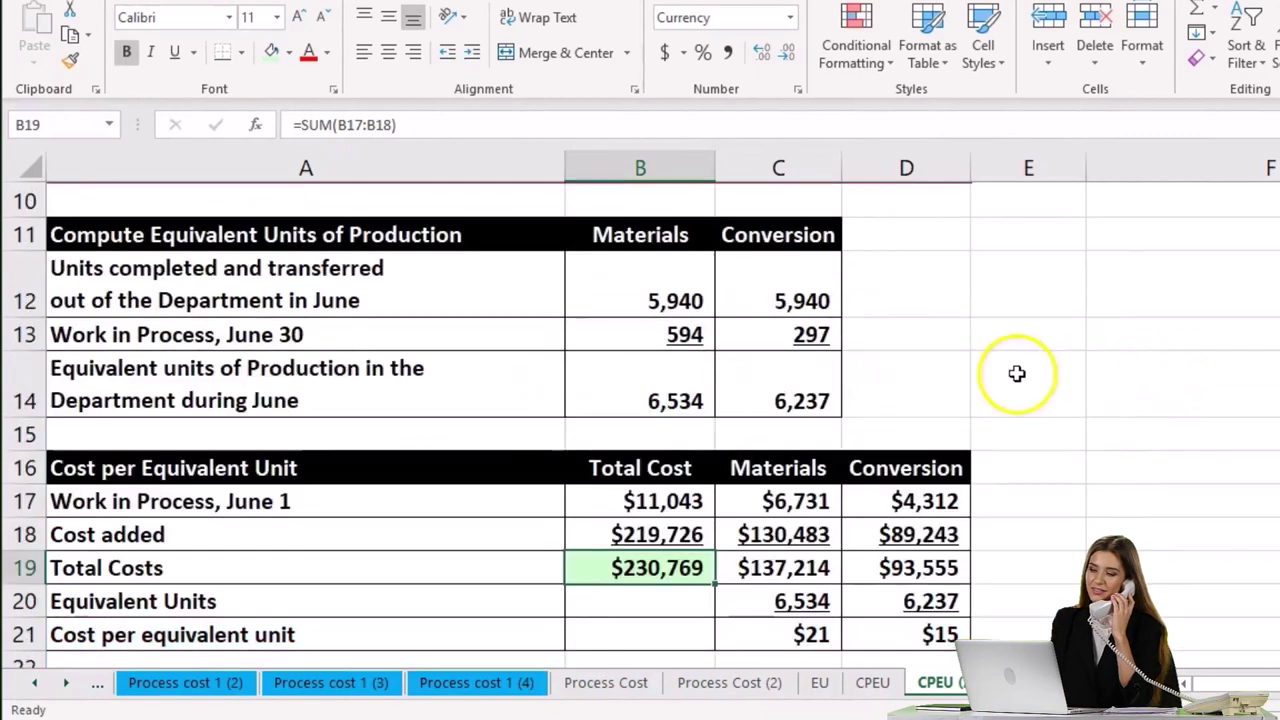
pyautogui.click(500, 307)
pyautogui.click(640, 298)
pyautogui.click(625, 334)
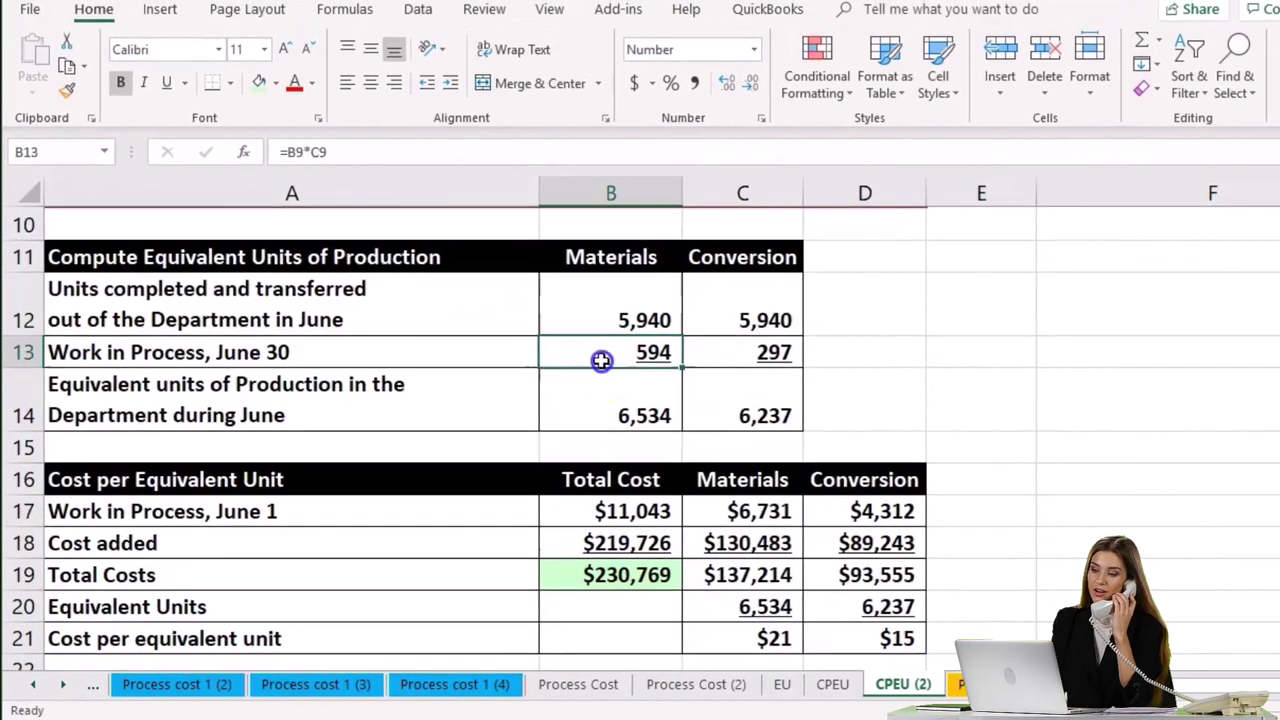
pyautogui.click(643, 401)
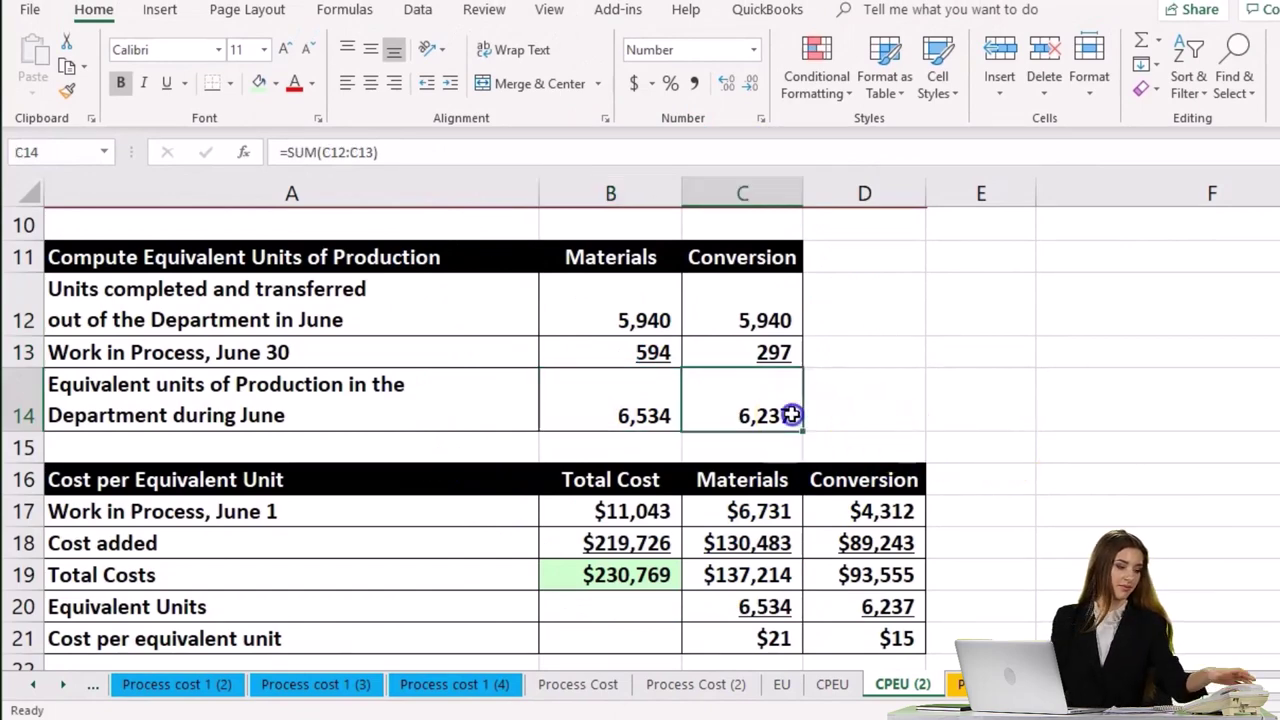
pyautogui.scroll(-1, 904, 419)
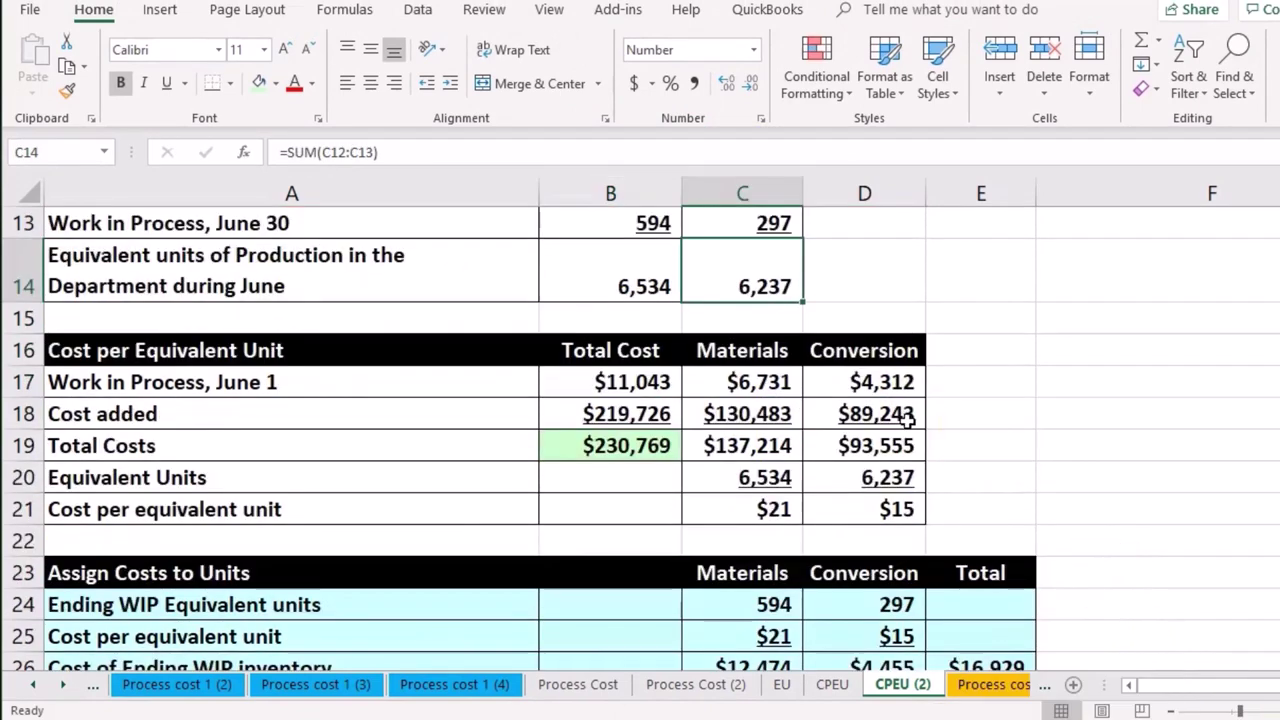
pyautogui.scroll(1, 907, 421)
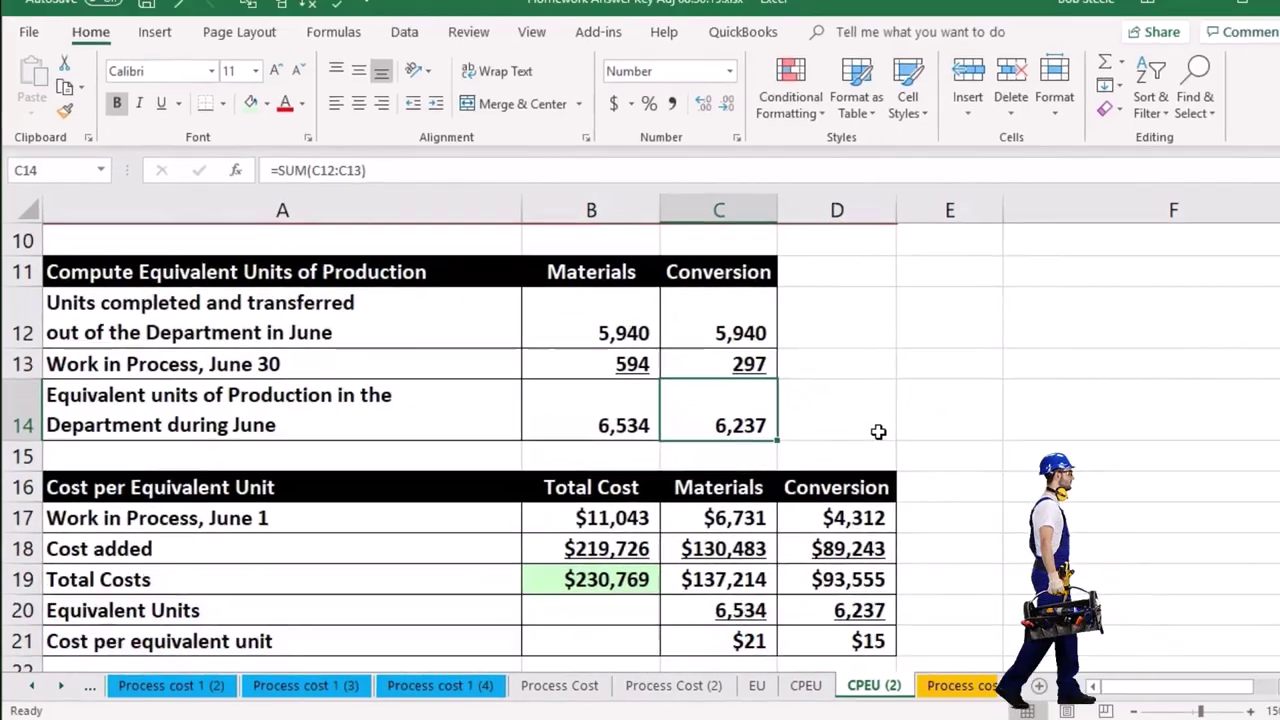
pyautogui.scroll(-3, 905, 425)
pyautogui.click(967, 586)
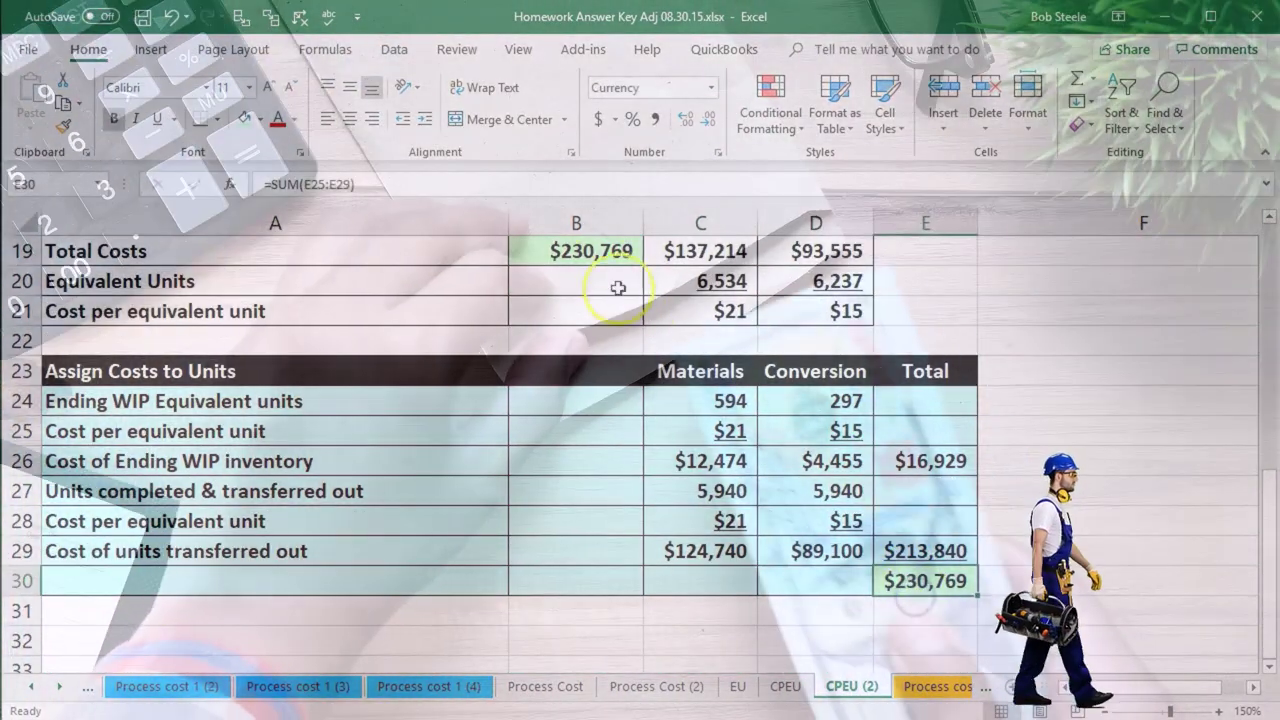
pyautogui.click(595, 256)
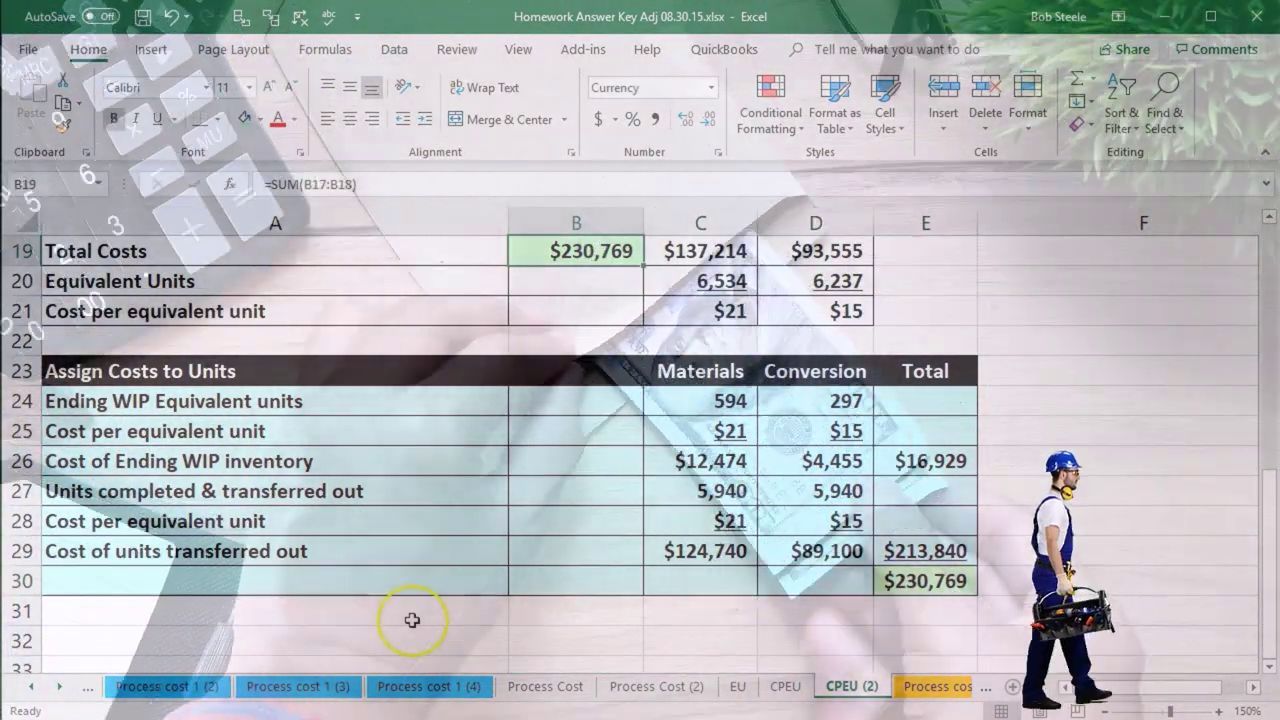